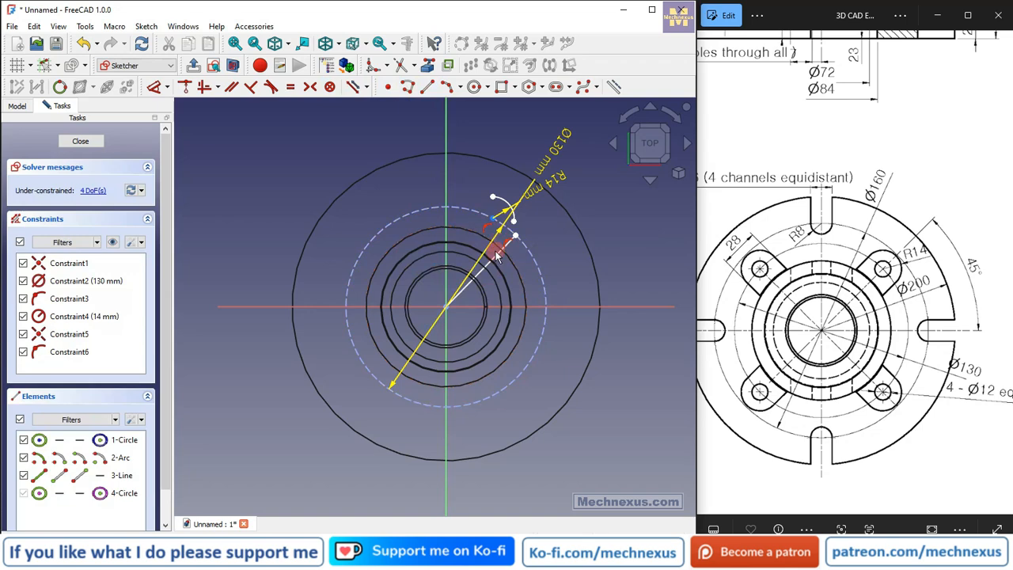
Convert the line from the origin to the 130 mm circle into construction geometry.
{"action": "left_click", "coordinate": [497, 259]}
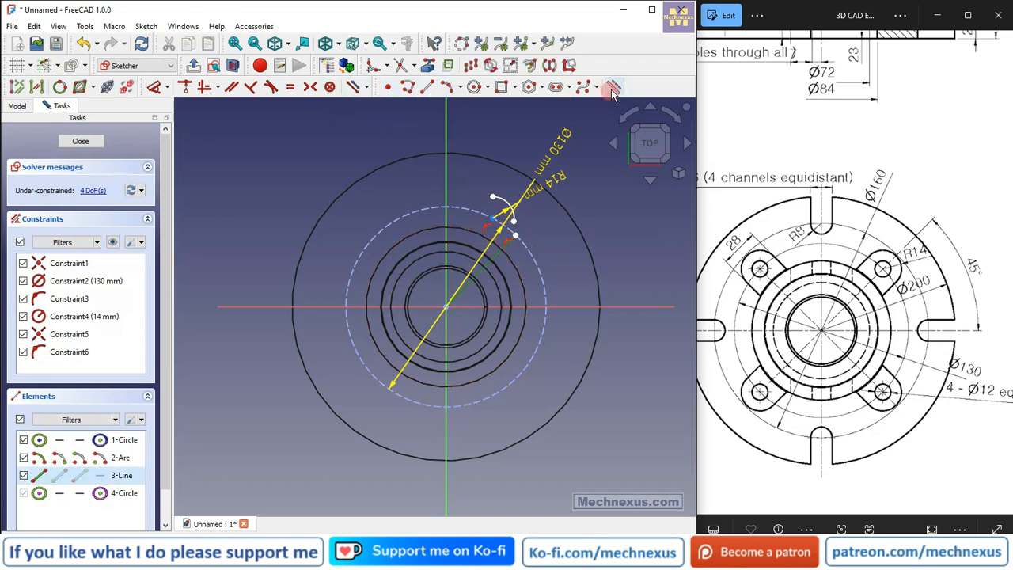
{"action": "left_click", "coordinate": [597, 211]}
{"action": "scroll", "coordinate": [515, 287], "scroll_direction": "up", "scroll_amount": 3}
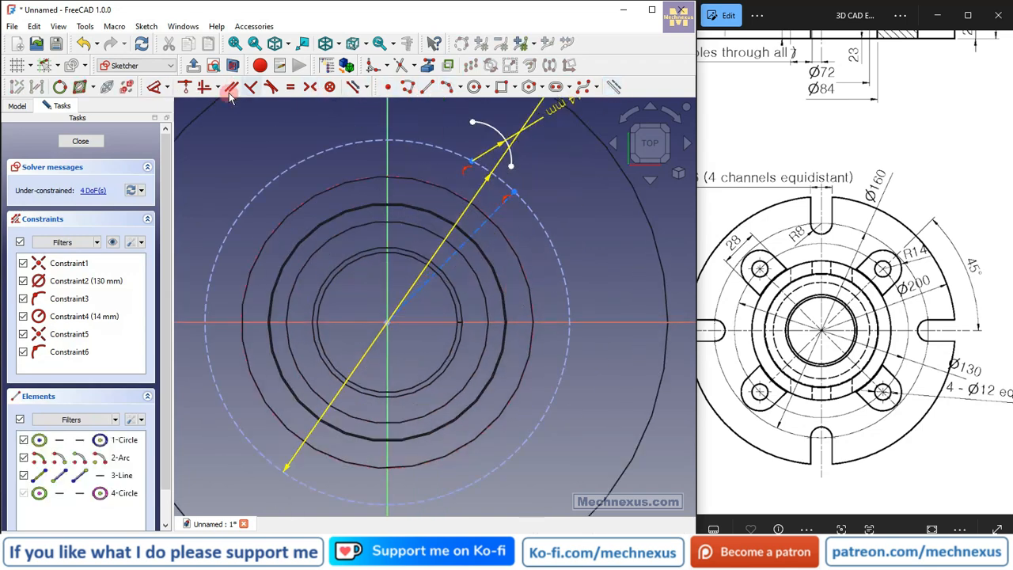
Constrain the construction line at 45° to the horizontal axis.
{"action": "left_click", "coordinate": [157, 88]}
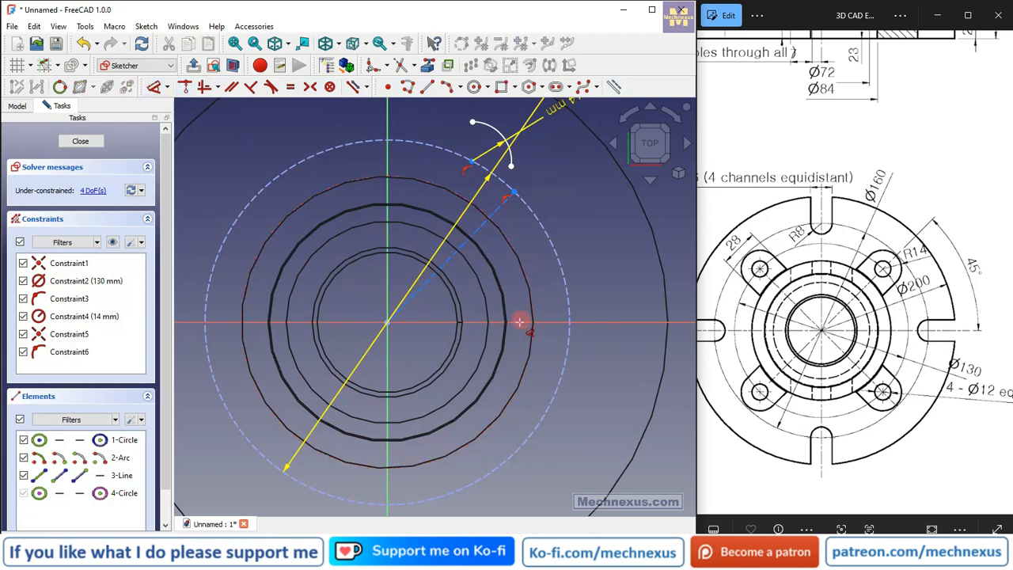
{"action": "left_click", "coordinate": [466, 245]}
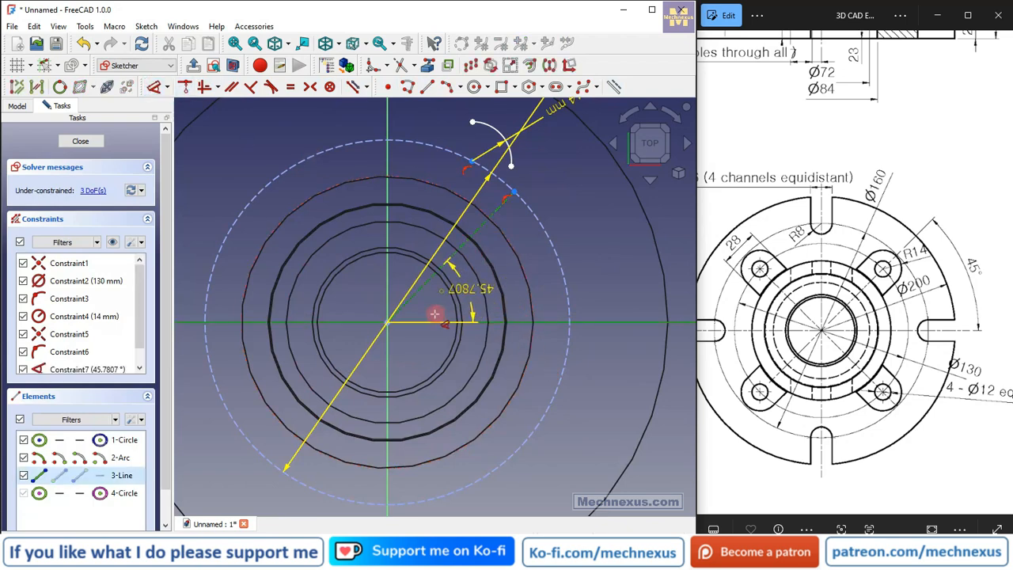
{"action": "scroll", "coordinate": [434, 321], "scroll_direction": "down", "scroll_amount": 2}
{"action": "left_click", "coordinate": [520, 262]}
{"action": "type", "text": "45"}
{"action": "key", "text": "Return"}
Try to make the R14 arc's centre coincident with the construction line's outer endpoint, and undo that constraint.
{"action": "scroll", "coordinate": [515, 233], "scroll_direction": "up", "scroll_amount": 3}
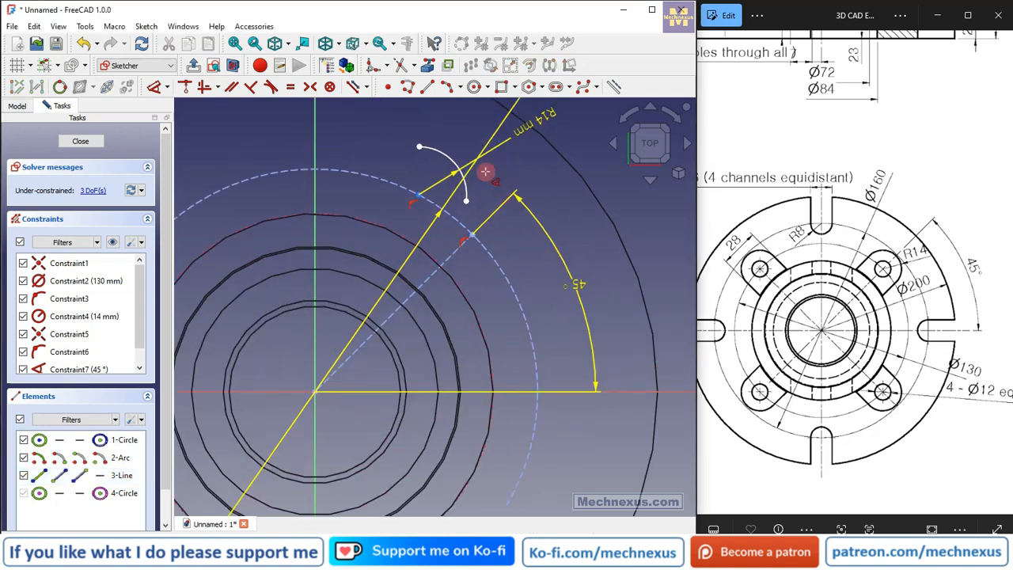
{"action": "left_click", "coordinate": [417, 198]}
{"action": "left_click", "coordinate": [471, 237]}
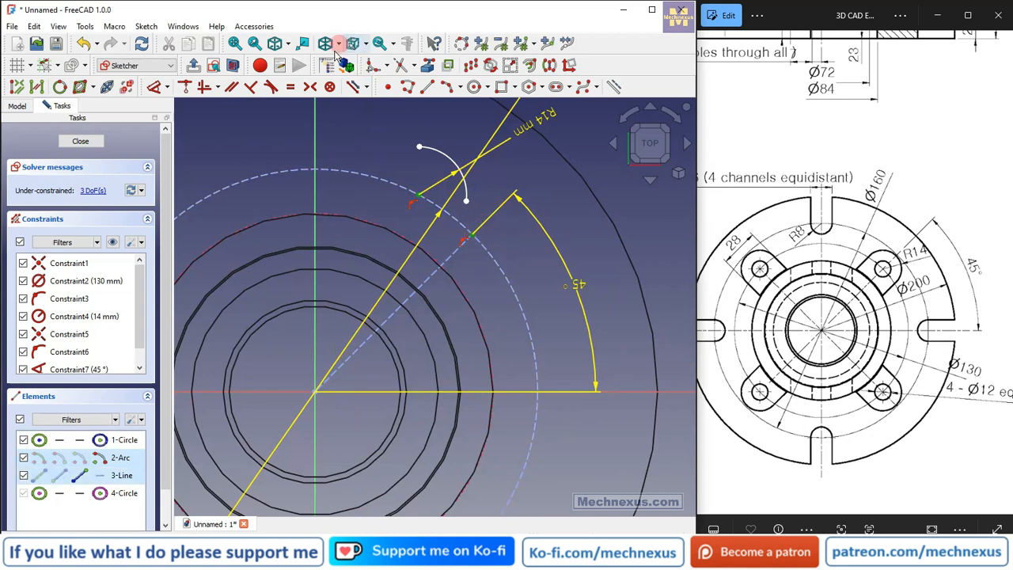
{"action": "left_click", "coordinate": [185, 87]}
{"action": "left_click", "coordinate": [136, 191]}
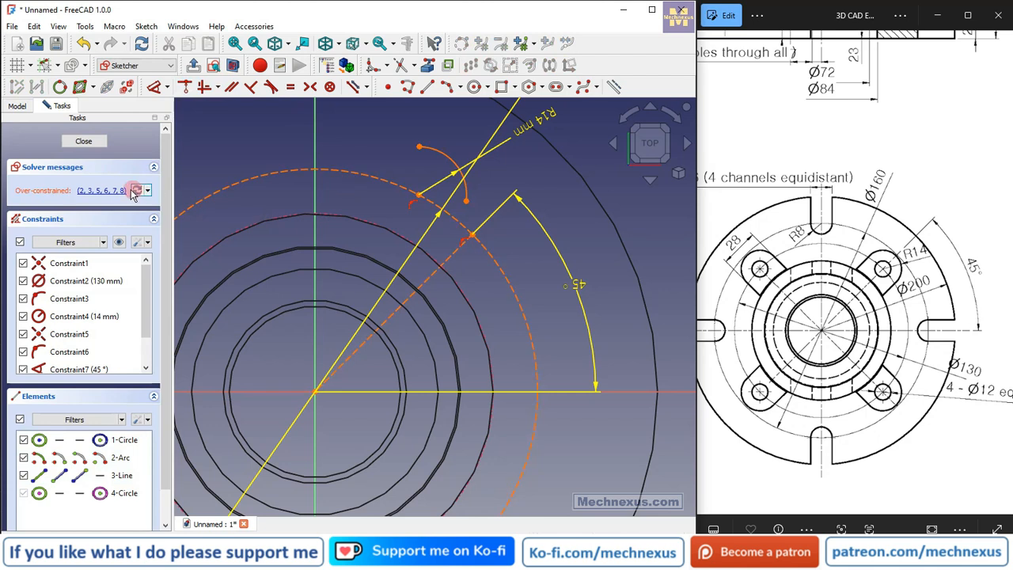
{"action": "left_click", "coordinate": [363, 218]}
{"action": "left_click", "coordinate": [87, 147]}
{"action": "left_click", "coordinate": [333, 228]}
{"action": "key", "text": "ctrl+z"}
Delete the constraint holding the R14 arc's centre on the 130 mm circle and move the centre off the circle.
{"action": "scroll", "coordinate": [460, 189], "scroll_direction": "up", "scroll_amount": 2}
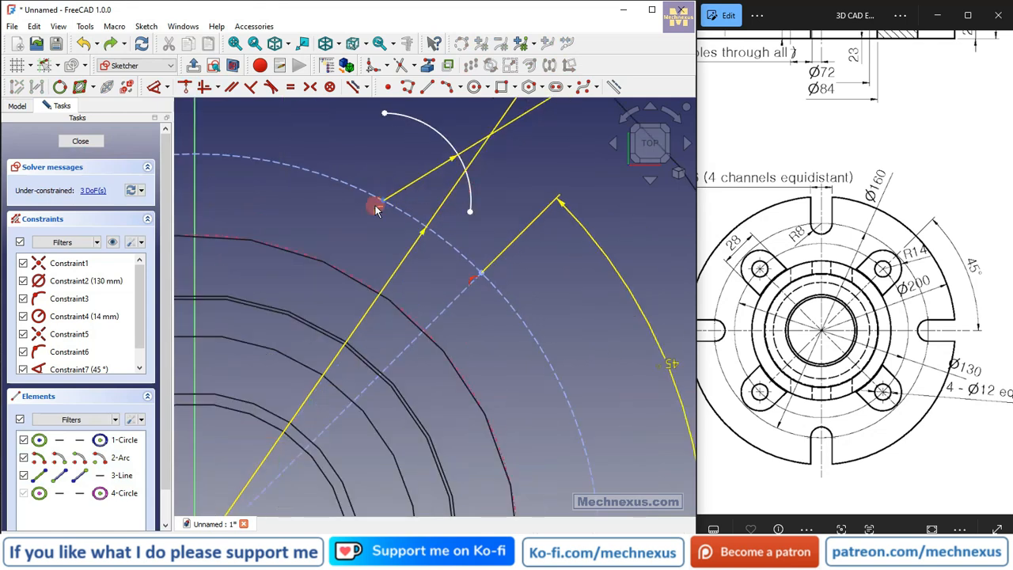
{"action": "left_click", "coordinate": [376, 210]}
{"action": "key", "text": "Delete"}
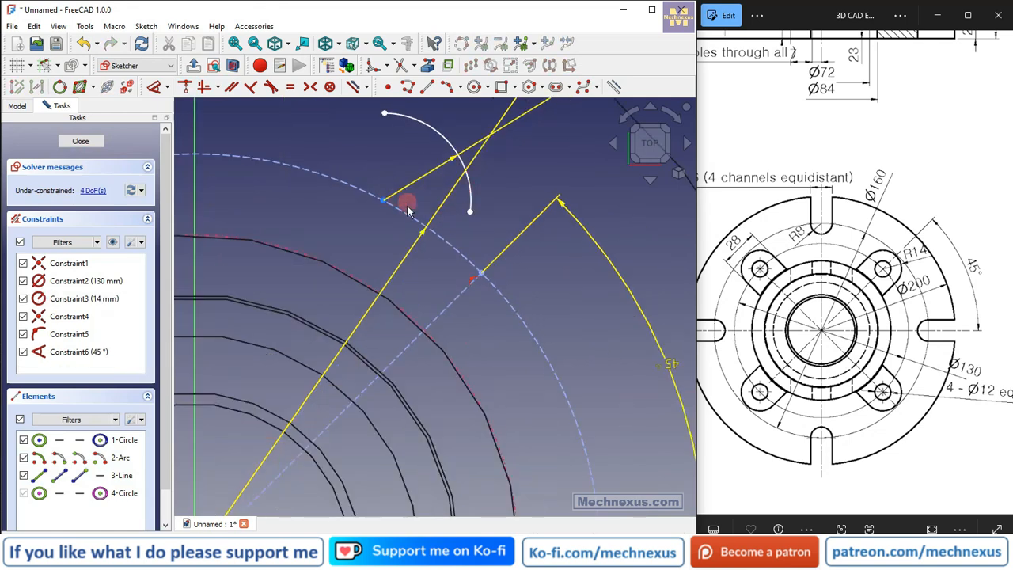
{"action": "left_click_drag", "start_coordinate": [385, 204], "coordinate": [503, 211]}
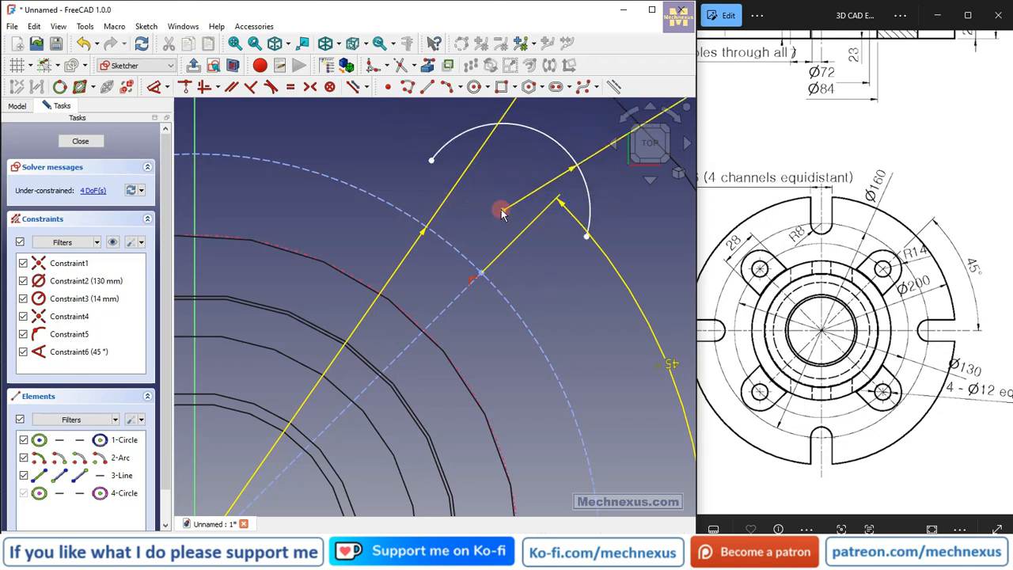
Make the R14 arc's centre coincident with the construction line's outer endpoint and extend the arc's lower end further around.
{"action": "left_click", "coordinate": [481, 273]}
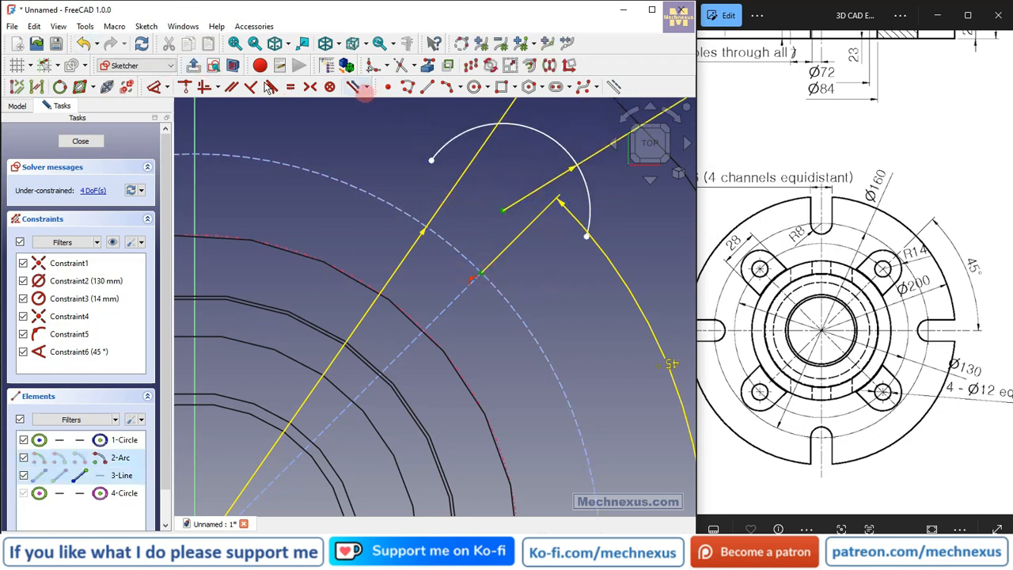
{"action": "left_click", "coordinate": [189, 88]}
{"action": "scroll", "coordinate": [396, 136], "scroll_direction": "down", "scroll_amount": 1}
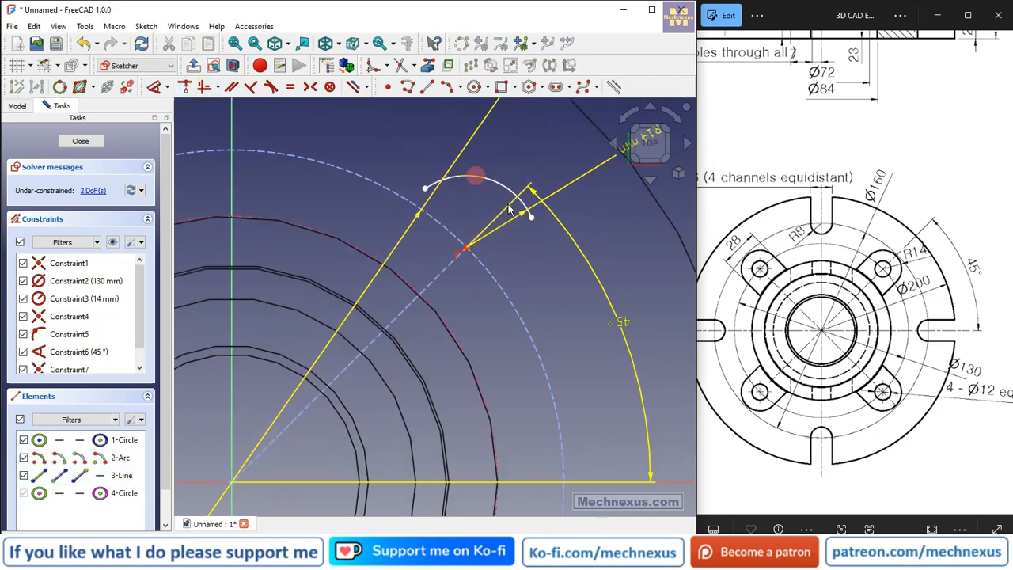
{"action": "left_click_drag", "start_coordinate": [533, 223], "coordinate": [490, 309]}
Draw a three-rim-point arc across the construction line, with both ends on the projected hub circle.
{"action": "scroll", "coordinate": [463, 305], "scroll_direction": "up", "scroll_amount": 3}
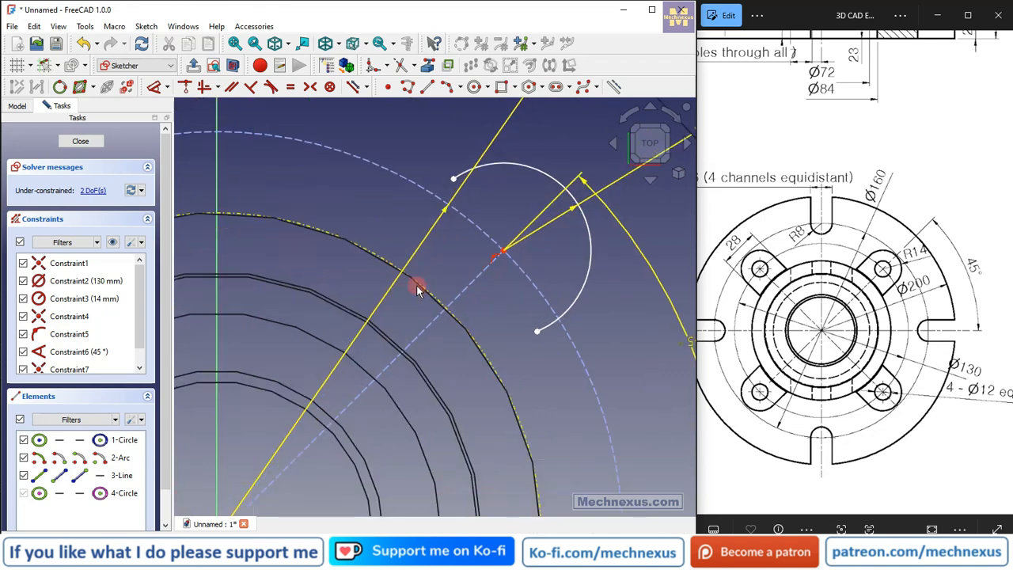
{"action": "left_click", "coordinate": [427, 87]}
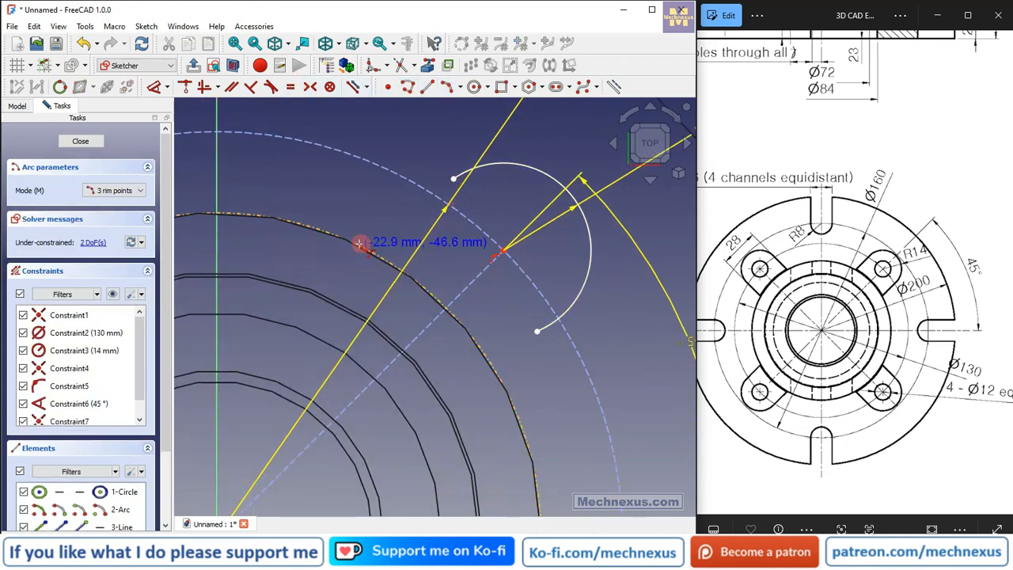
{"action": "left_click", "coordinate": [360, 243]}
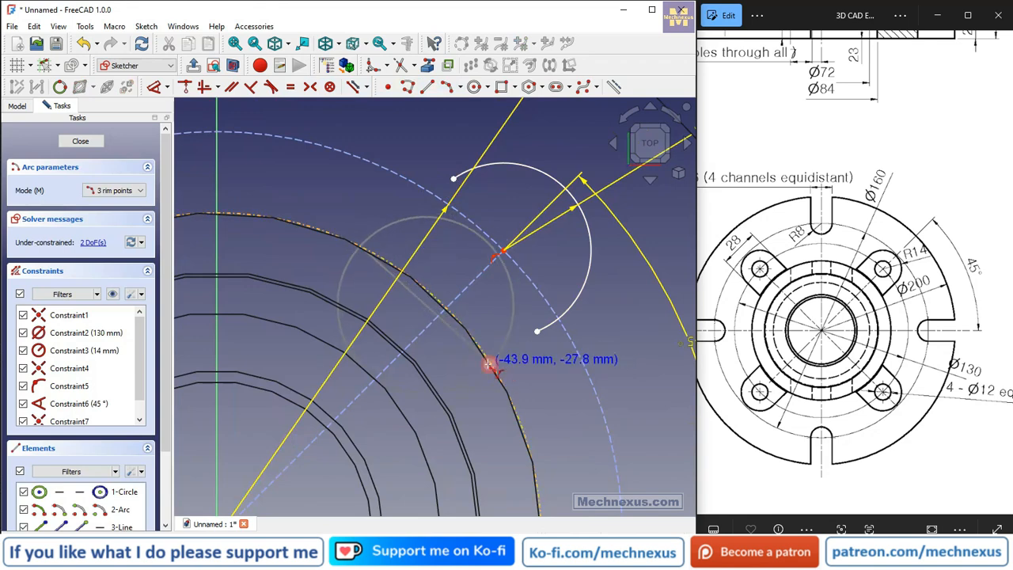
{"action": "left_click", "coordinate": [477, 319]}
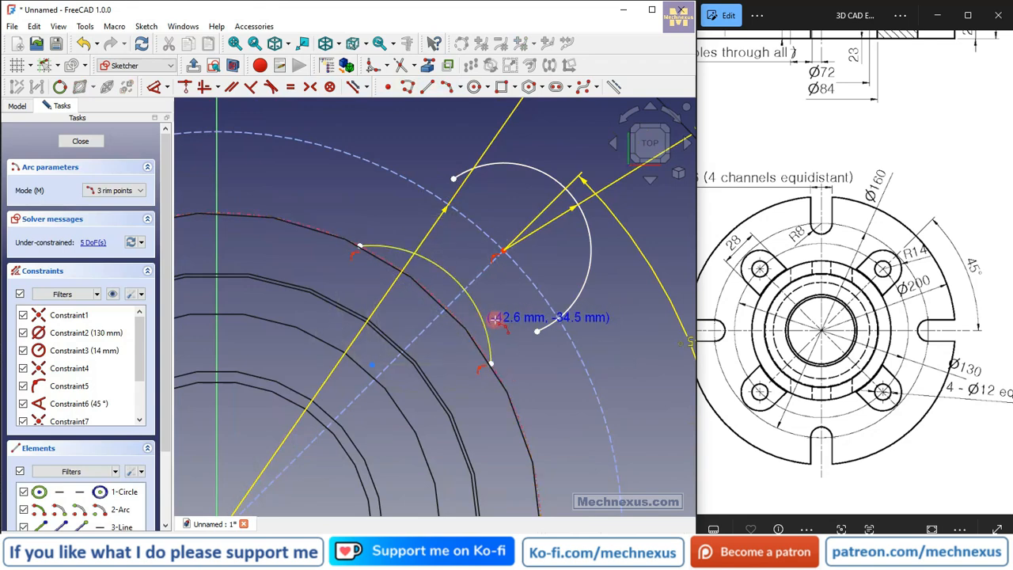
Constrain the new inner arc's radius equal to the projected hub circle.
{"action": "left_click", "coordinate": [478, 315]}
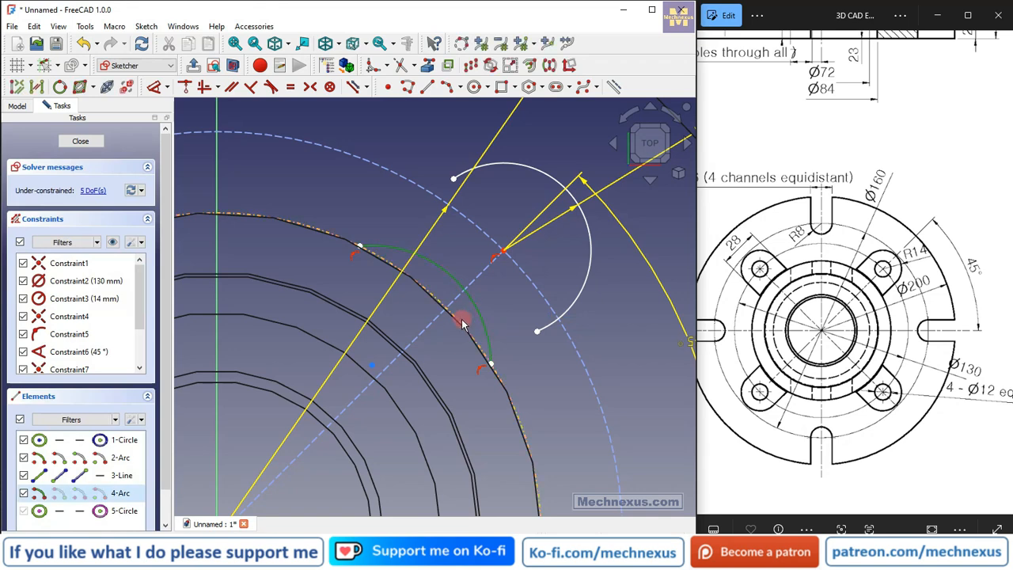
{"action": "left_click", "coordinate": [290, 87]}
{"action": "scroll", "coordinate": [401, 231], "scroll_direction": "down", "scroll_amount": 2}
{"action": "scroll", "coordinate": [388, 237], "scroll_direction": "up", "scroll_amount": 2}
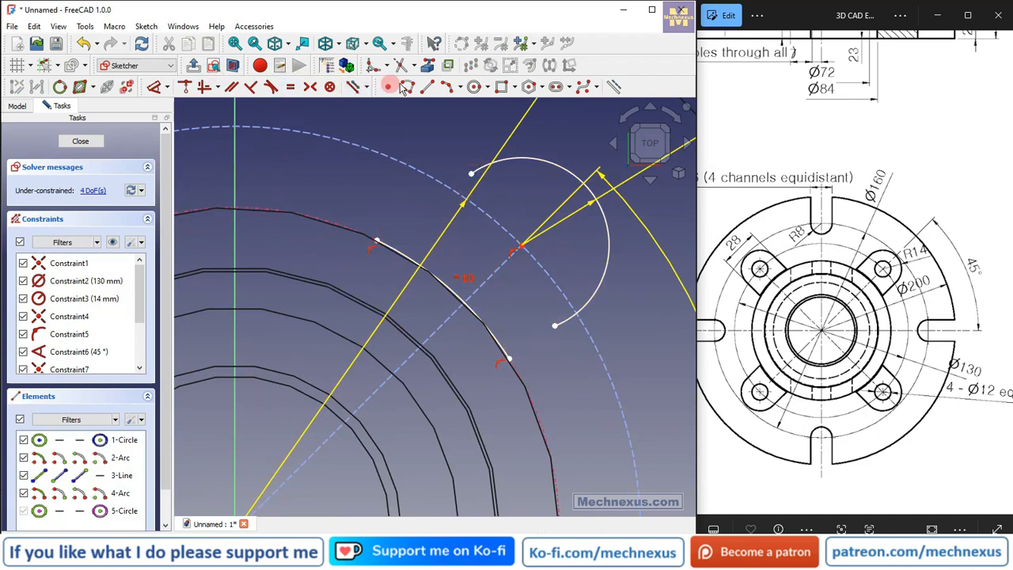
Draw two side lines joining the inner arc's endpoints to the matching endpoints of the R14 arc.
{"action": "left_click", "coordinate": [426, 86]}
{"action": "left_click", "coordinate": [377, 239]}
{"action": "left_click", "coordinate": [472, 173]}
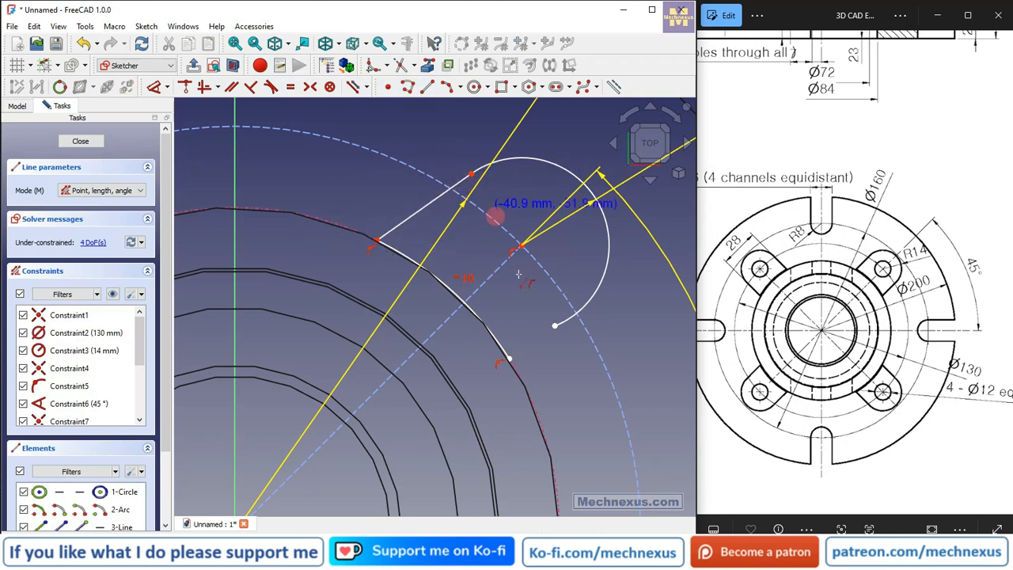
{"action": "left_click", "coordinate": [508, 358]}
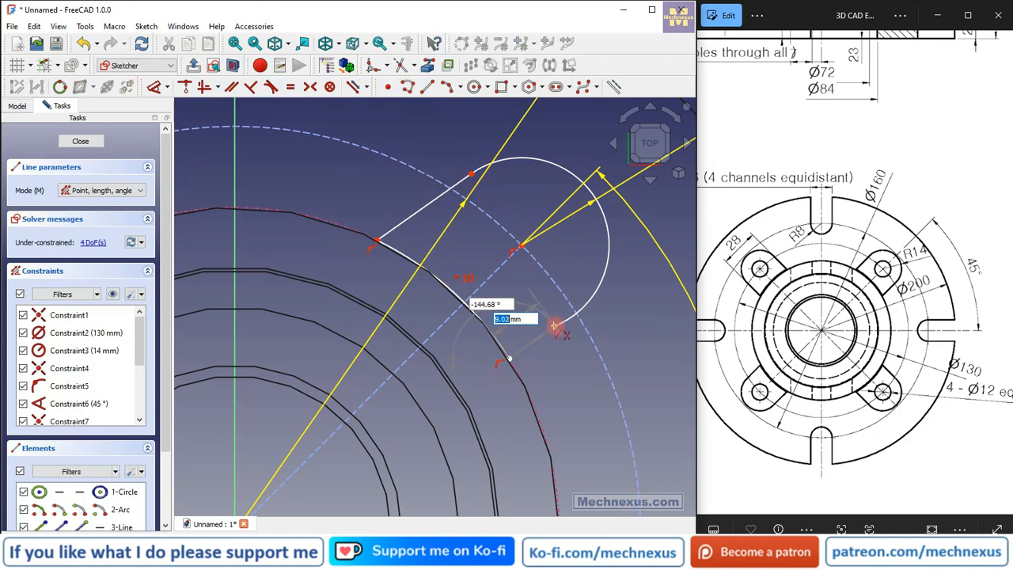
{"action": "left_click", "coordinate": [553, 325]}
Constrain both side lines of the lug parallel to the 45° construction line.
{"action": "left_click", "coordinate": [481, 293]}
{"action": "left_click", "coordinate": [415, 216]}
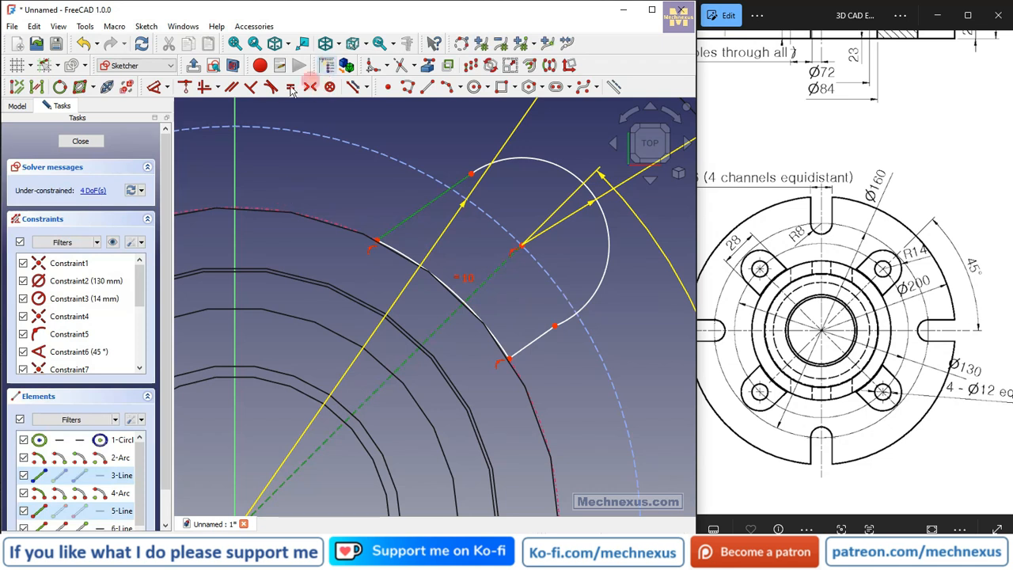
{"action": "left_click", "coordinate": [235, 88]}
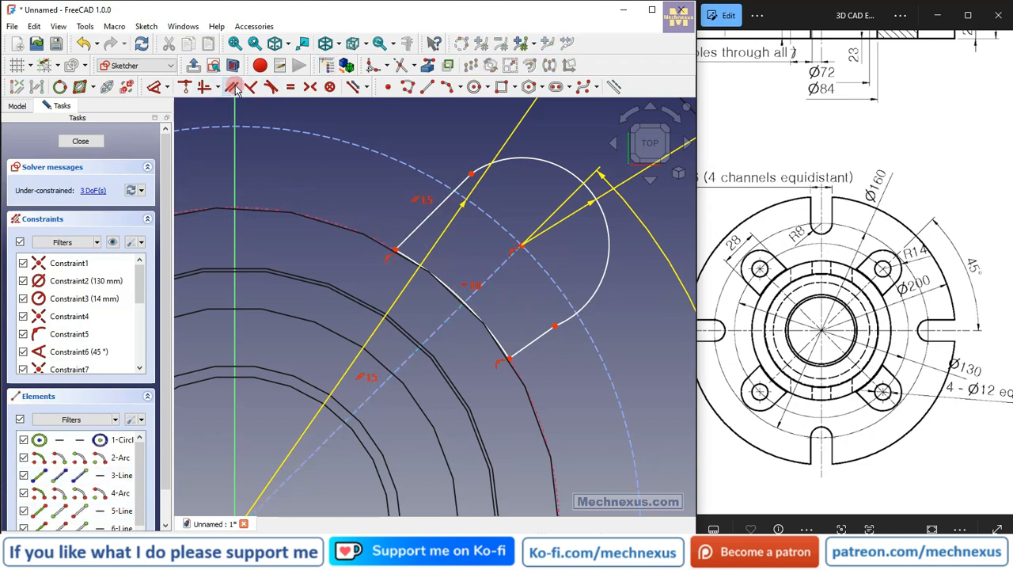
{"action": "left_click", "coordinate": [500, 269]}
{"action": "left_click", "coordinate": [543, 338]}
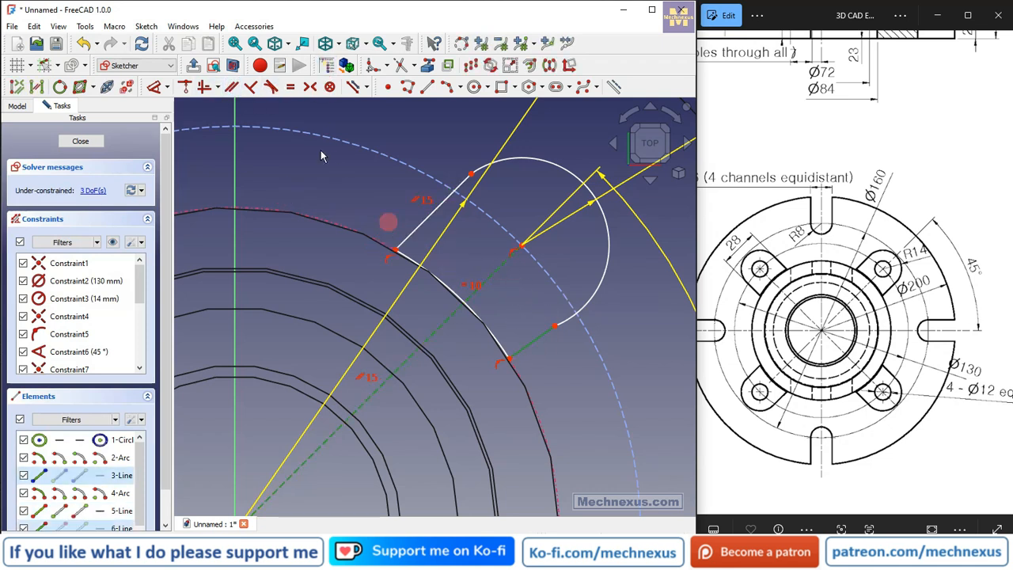
{"action": "left_click", "coordinate": [231, 86]}
Constrain both side lines of the lug tangent to the R14 arc.
{"action": "scroll", "coordinate": [456, 260], "scroll_direction": "down", "scroll_amount": 2}
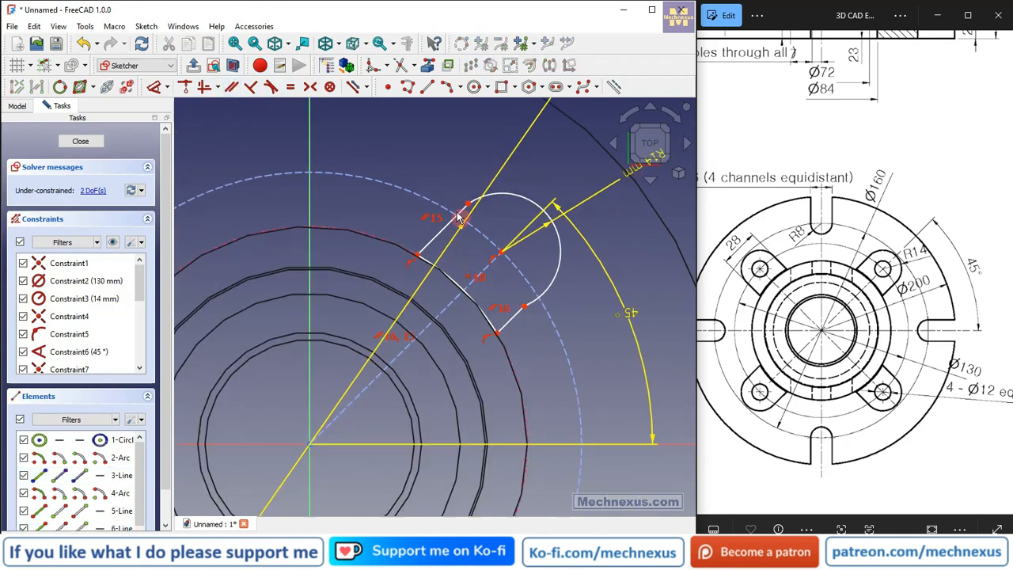
{"action": "scroll", "coordinate": [454, 206], "scroll_direction": "up", "scroll_amount": 2}
{"action": "left_click", "coordinate": [514, 316]}
{"action": "left_click", "coordinate": [541, 372]}
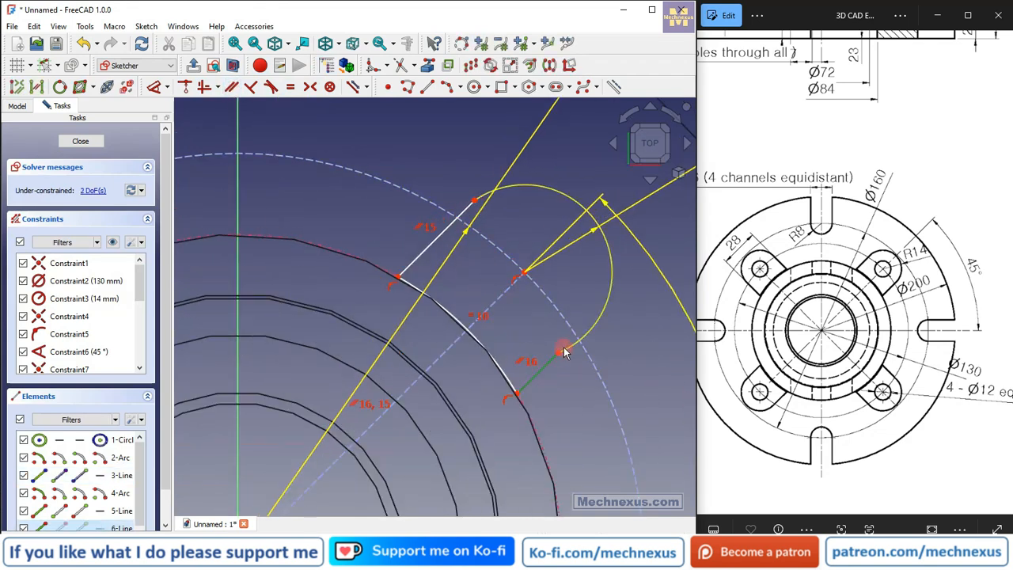
{"action": "left_click", "coordinate": [561, 339]}
{"action": "left_click", "coordinate": [270, 87]}
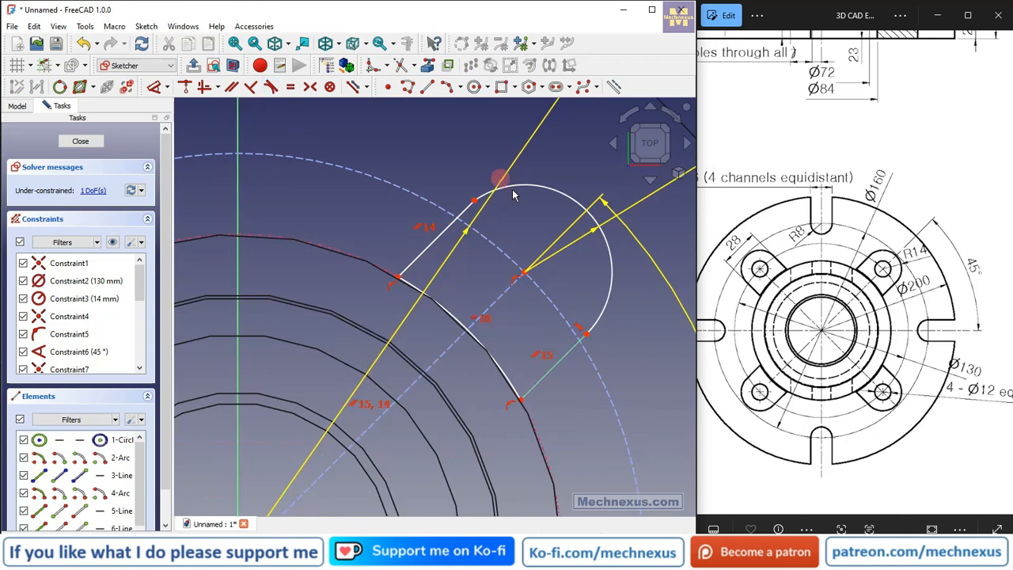
{"action": "left_click", "coordinate": [470, 203]}
{"action": "left_click", "coordinate": [449, 225]}
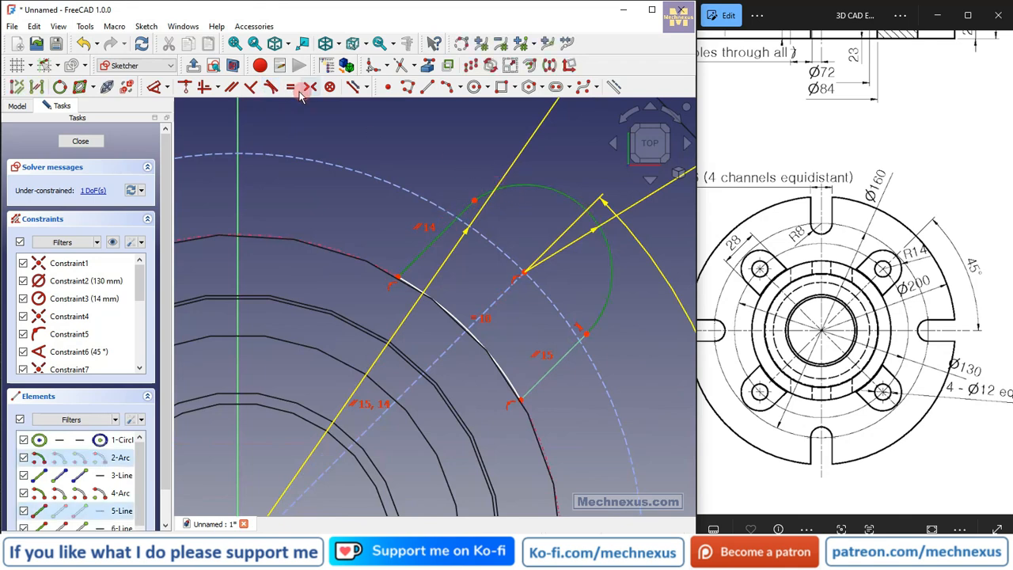
{"action": "left_click", "coordinate": [270, 87]}
{"action": "scroll", "coordinate": [545, 197], "scroll_direction": "down", "scroll_amount": 5}
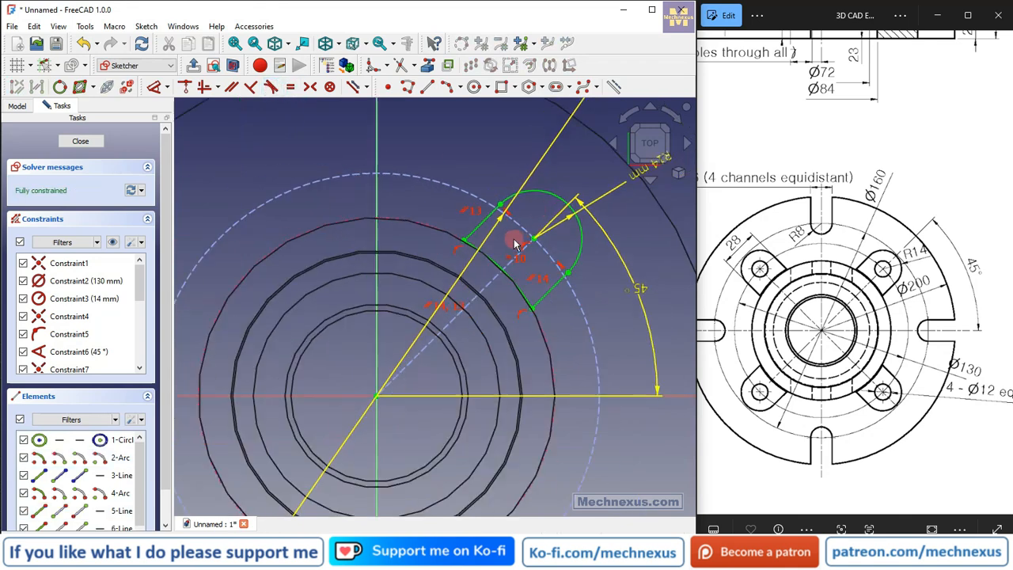
Move the 130 mm, R14 and 45° dimension labels away from the lug profile.
{"action": "scroll", "coordinate": [366, 226], "scroll_direction": "down", "scroll_amount": 3}
{"action": "scroll", "coordinate": [456, 259], "scroll_direction": "down", "scroll_amount": 2}
{"action": "scroll", "coordinate": [406, 235], "scroll_direction": "up", "scroll_amount": 2}
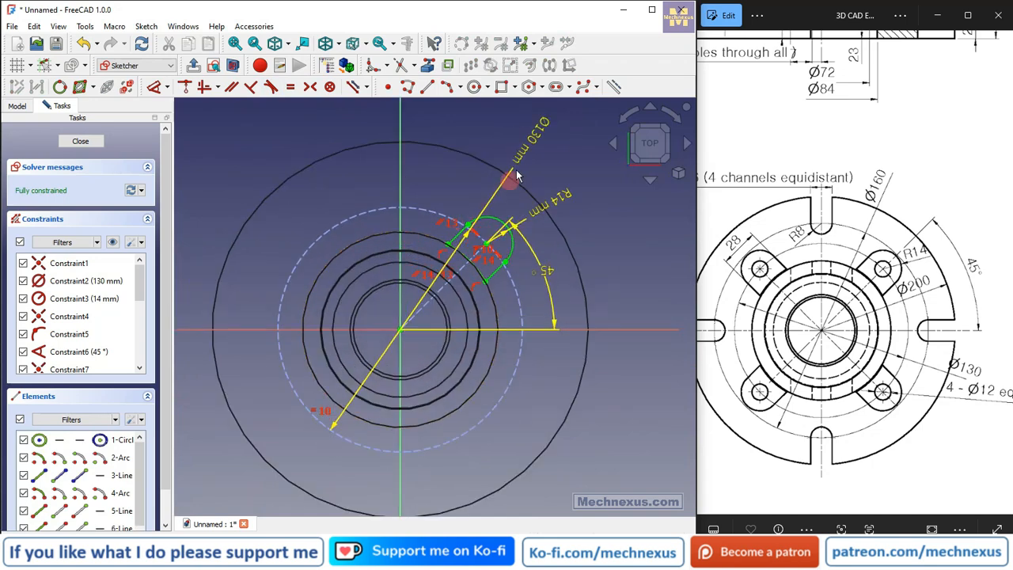
{"action": "left_click_drag", "start_coordinate": [530, 147], "coordinate": [277, 150]}
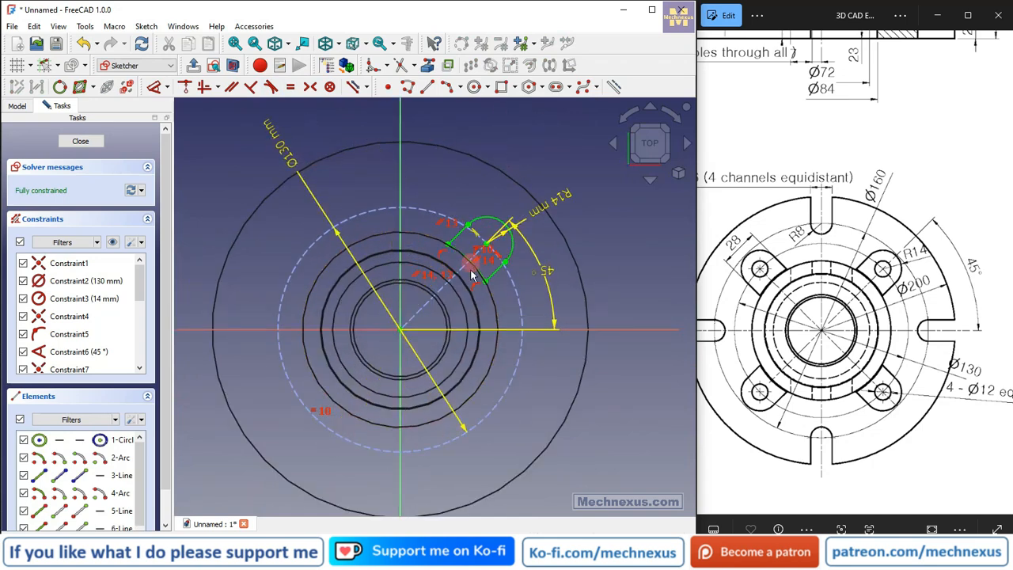
{"action": "middle_click_drag", "start_coordinate": [462, 283], "coordinate": [455, 261]}
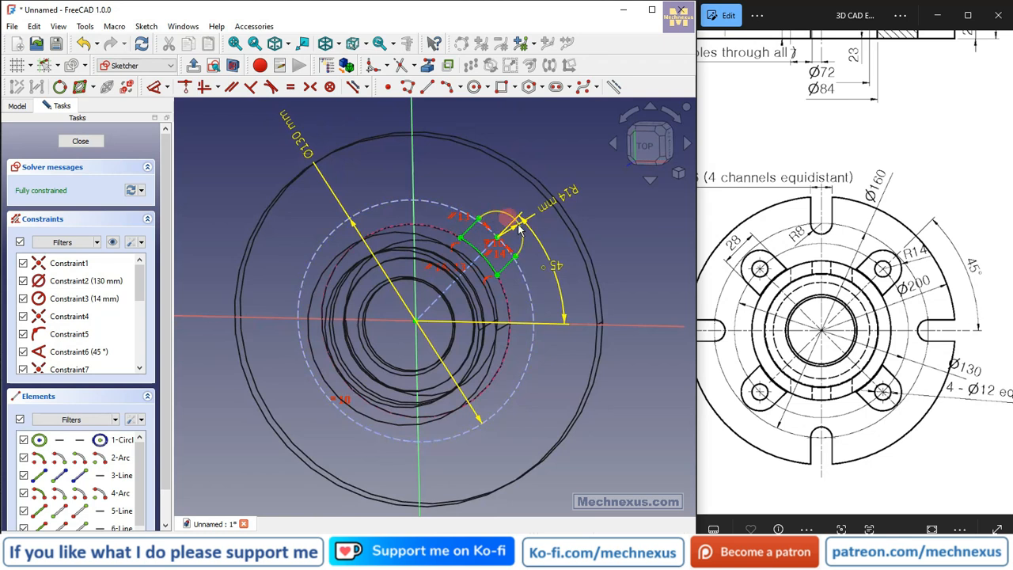
{"action": "left_click_drag", "start_coordinate": [551, 205], "coordinate": [608, 239]}
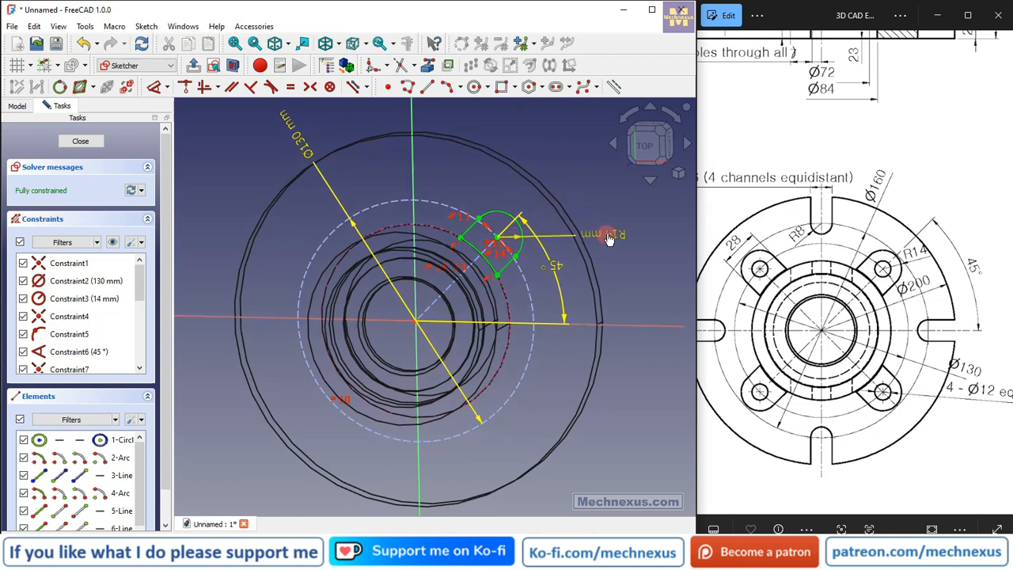
{"action": "left_click_drag", "start_coordinate": [560, 274], "coordinate": [645, 241]}
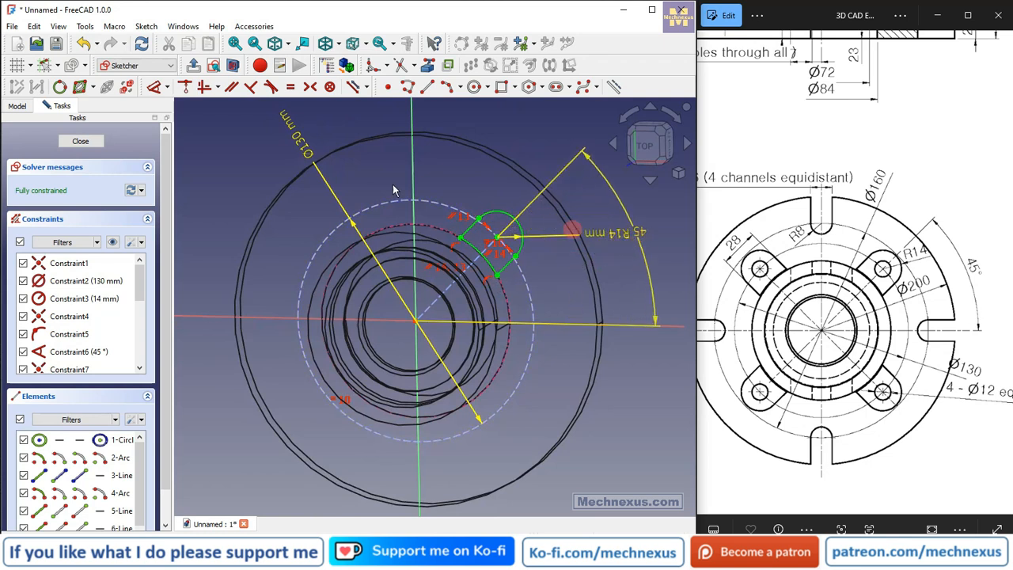
Close the lug sketch and switch the display from wireframe to shaded faces with edges.
{"action": "left_click", "coordinate": [193, 66]}
{"action": "left_click", "coordinate": [475, 166]}
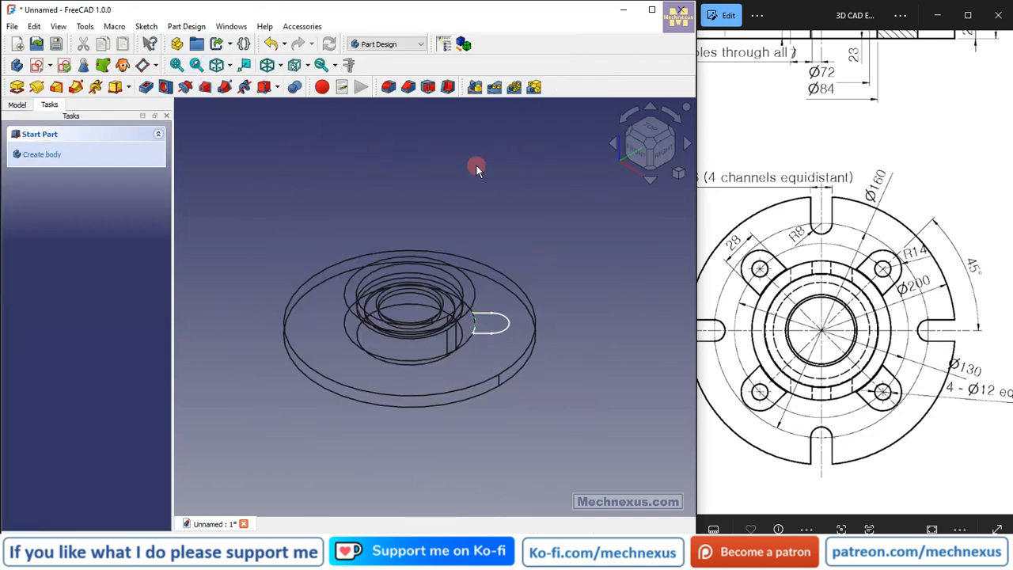
{"action": "left_click", "coordinate": [287, 68]}
{"action": "left_click", "coordinate": [299, 168]}
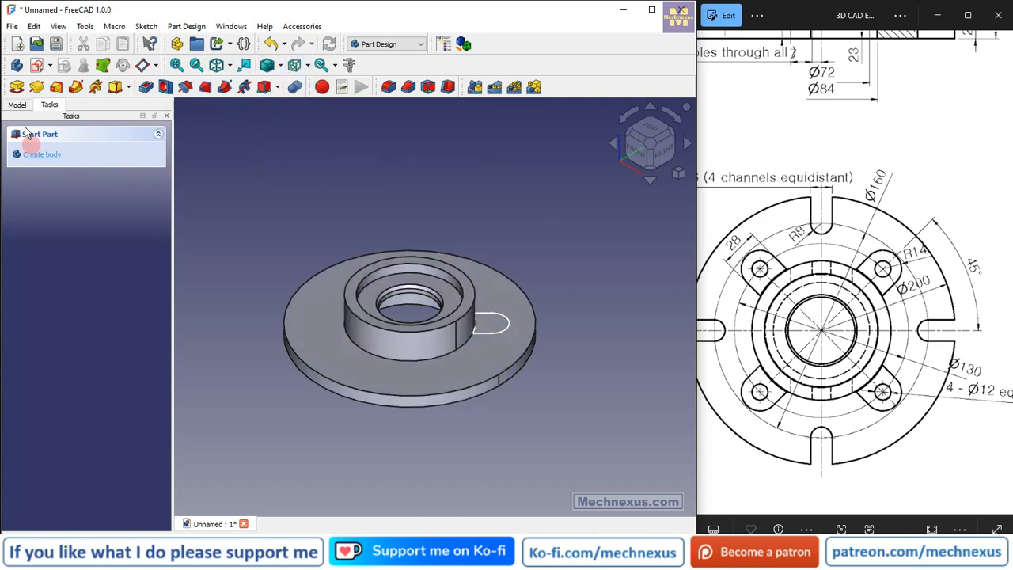
Pad the lug sketch to a length of 24 mm.
{"action": "left_click", "coordinate": [17, 105]}
{"action": "left_click", "coordinate": [79, 178]}
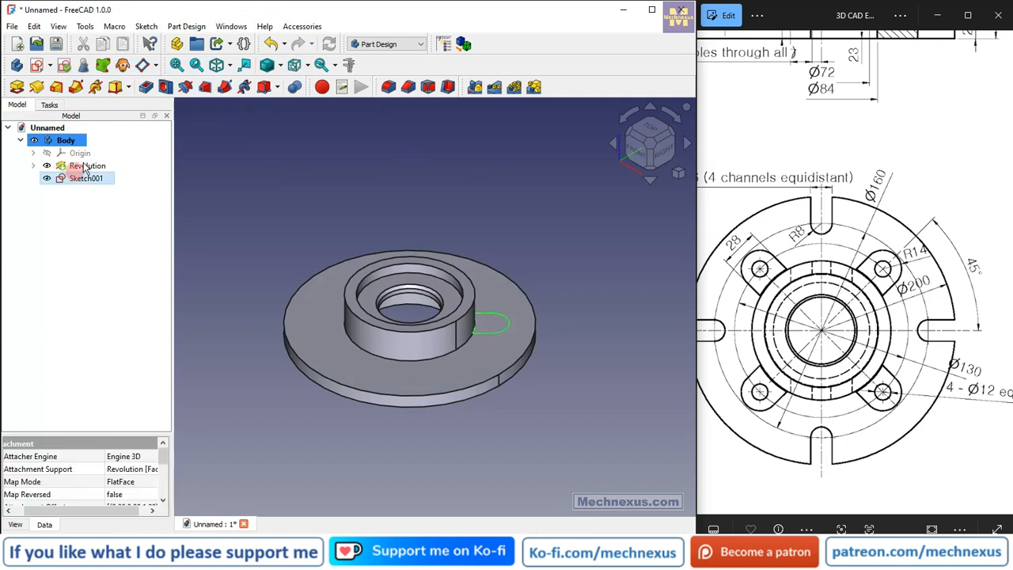
{"action": "left_click", "coordinate": [18, 87]}
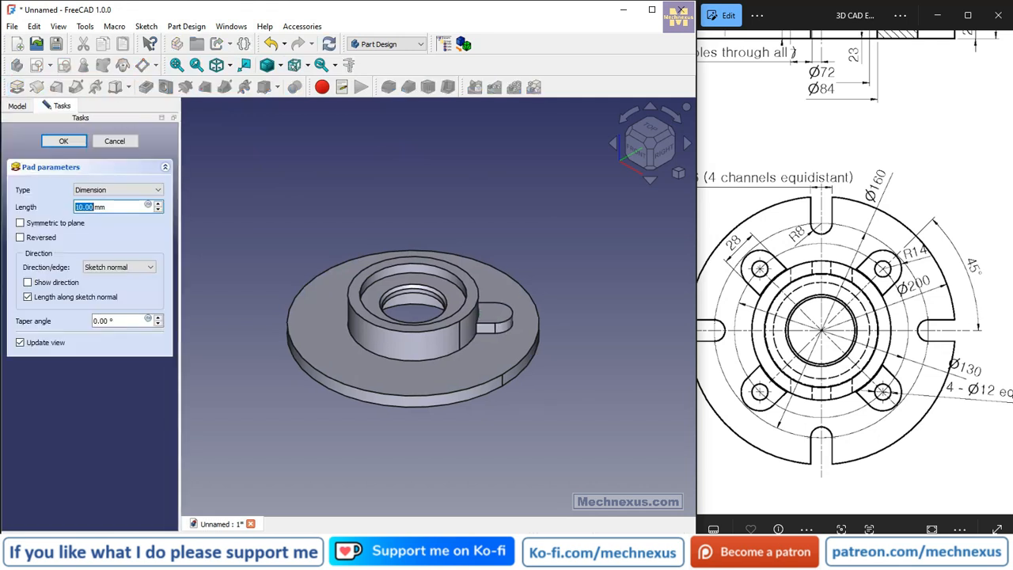
{"action": "triple_click", "coordinate": [119, 207]}
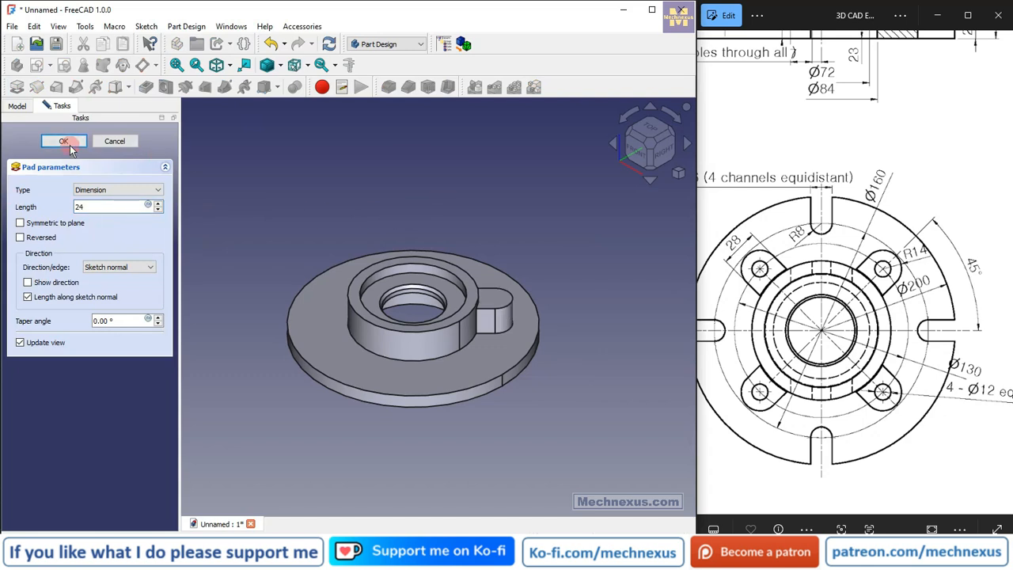
{"action": "key", "text": "Return"}
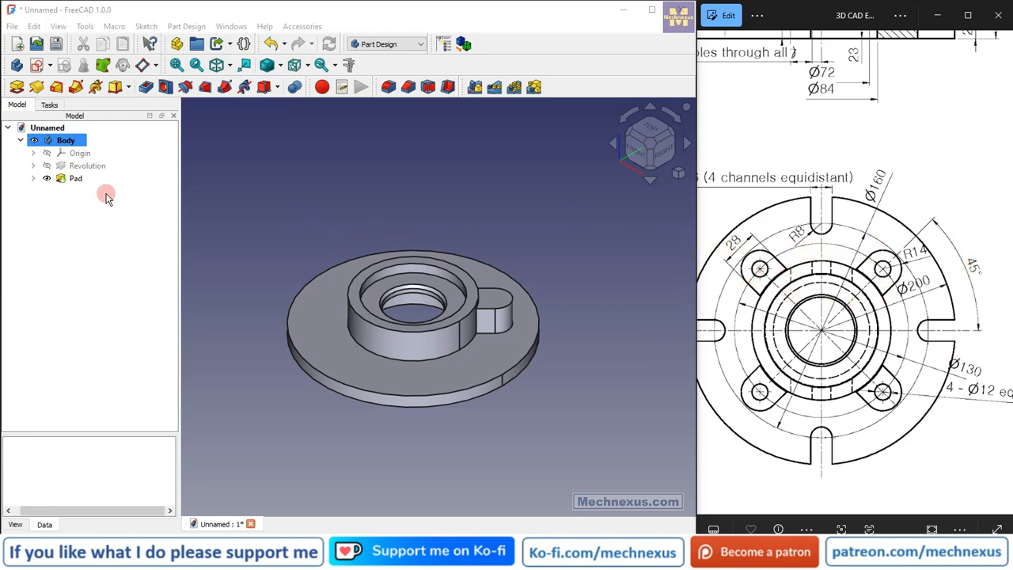
Create a polar pattern of the lug pad with 4 occurrences over 360° around the normal sketch axis.
{"action": "left_click", "coordinate": [76, 180]}
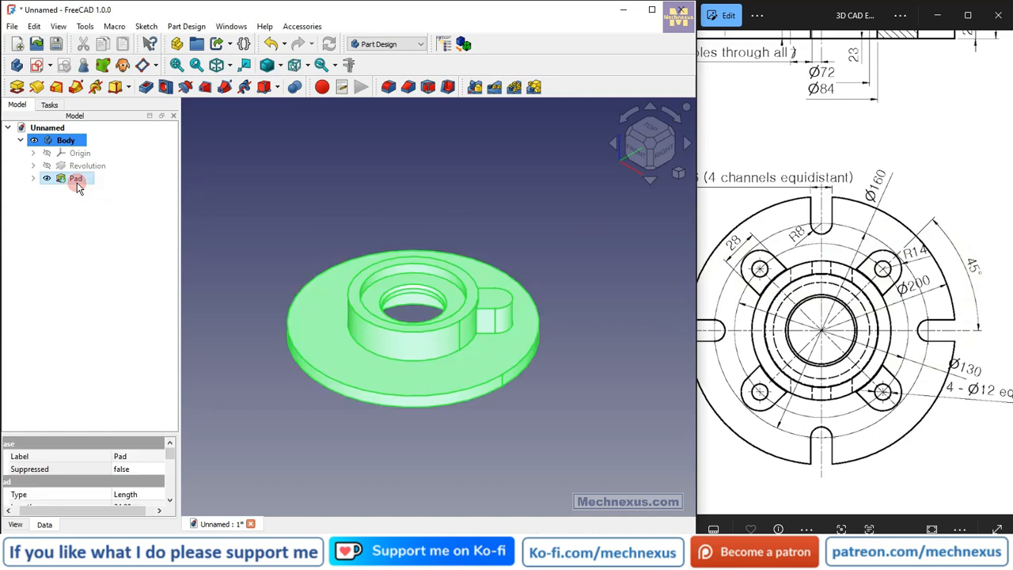
{"action": "left_click", "coordinate": [514, 88]}
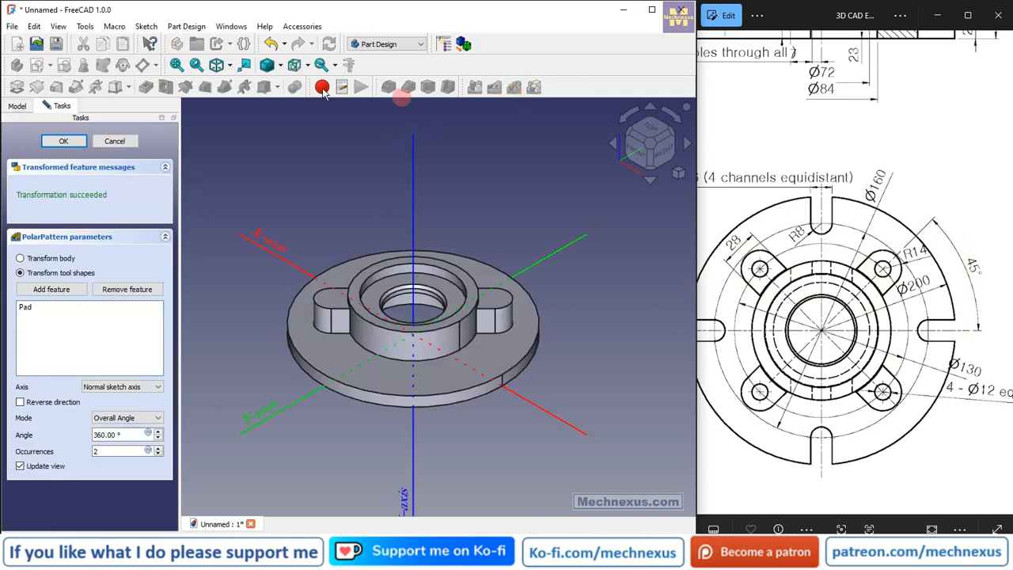
{"action": "double_click", "coordinate": [125, 450]}
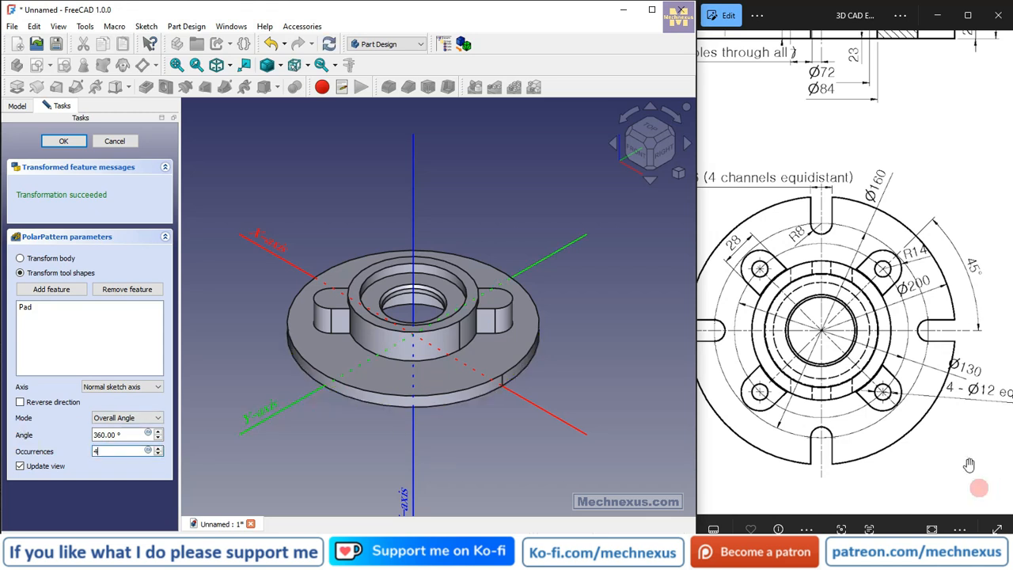
{"action": "left_click", "coordinate": [276, 176]}
Start a new sketch on the top face of one of the four lugs.
{"action": "mouse_move", "coordinate": [449, 324]}
{"action": "middle_mouse_down"}
{"action": "mouse_move", "coordinate": [372, 364]}
{"action": "mouse_move", "coordinate": [509, 373]}
{"action": "mouse_move", "coordinate": [441, 397]}
{"action": "mouse_move", "coordinate": [577, 290]}
{"action": "middle_mouse_up"}
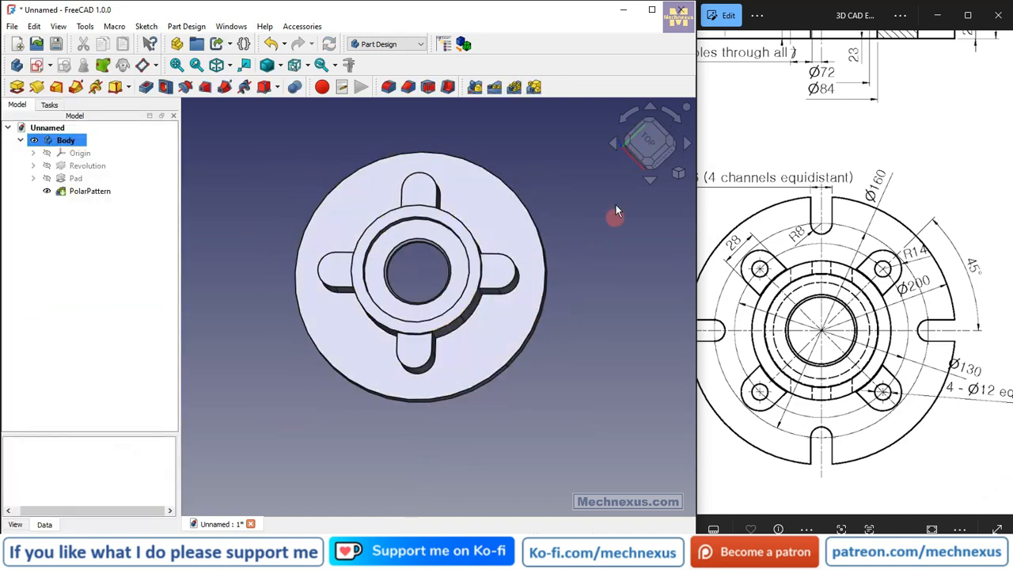
{"action": "left_click", "coordinate": [678, 174]}
{"action": "left_click", "coordinate": [687, 183]}
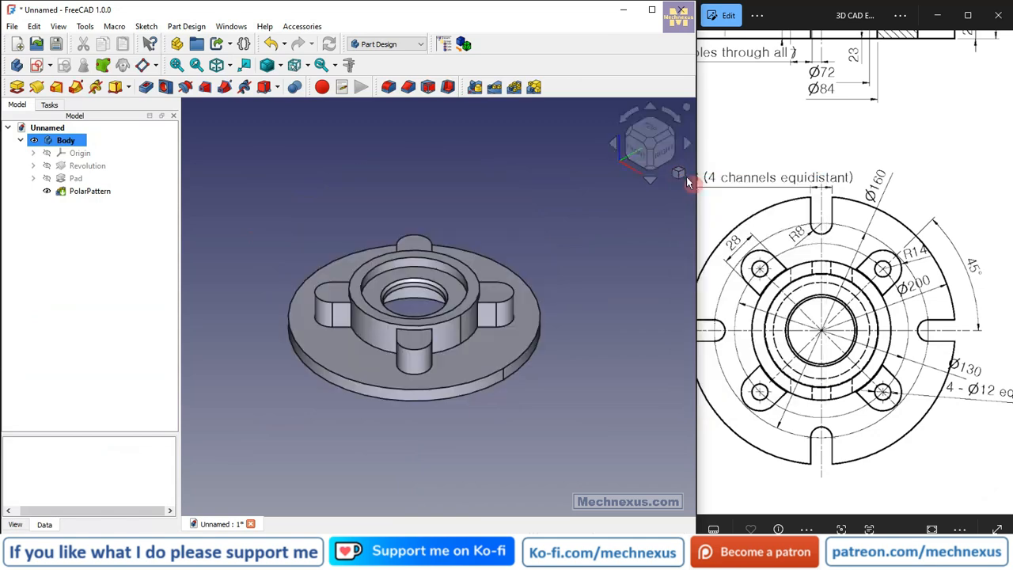
{"action": "left_click", "coordinate": [648, 131]}
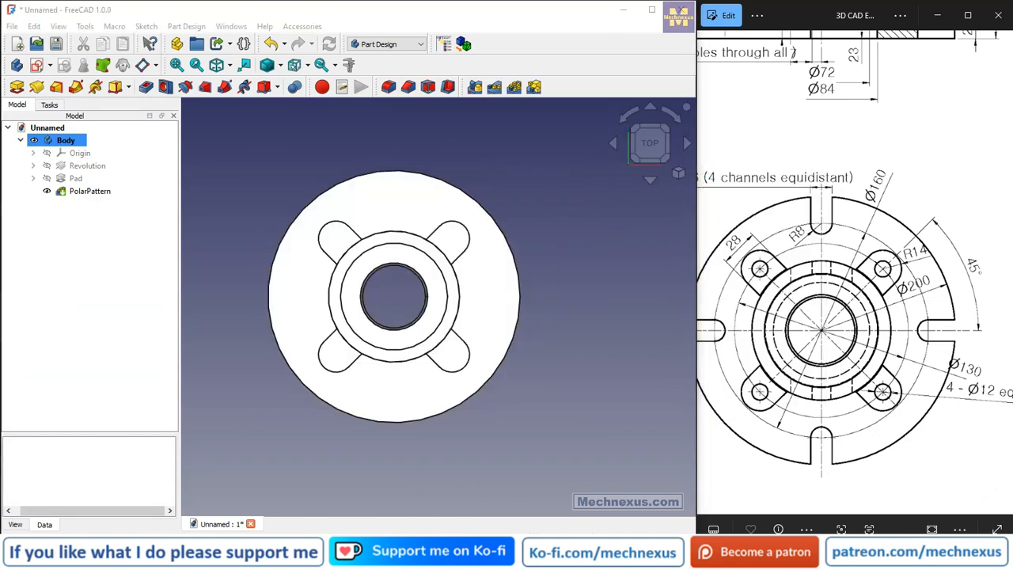
{"action": "left_click", "coordinate": [882, 268]}
{"action": "middle_click_drag", "start_coordinate": [371, 330], "coordinate": [339, 266]}
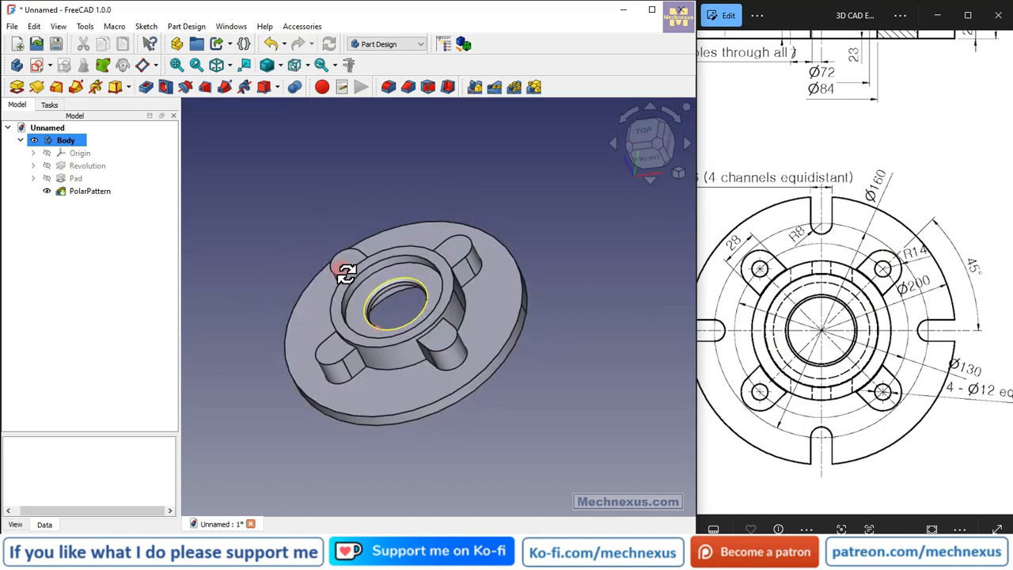
{"action": "left_click", "coordinate": [454, 251]}
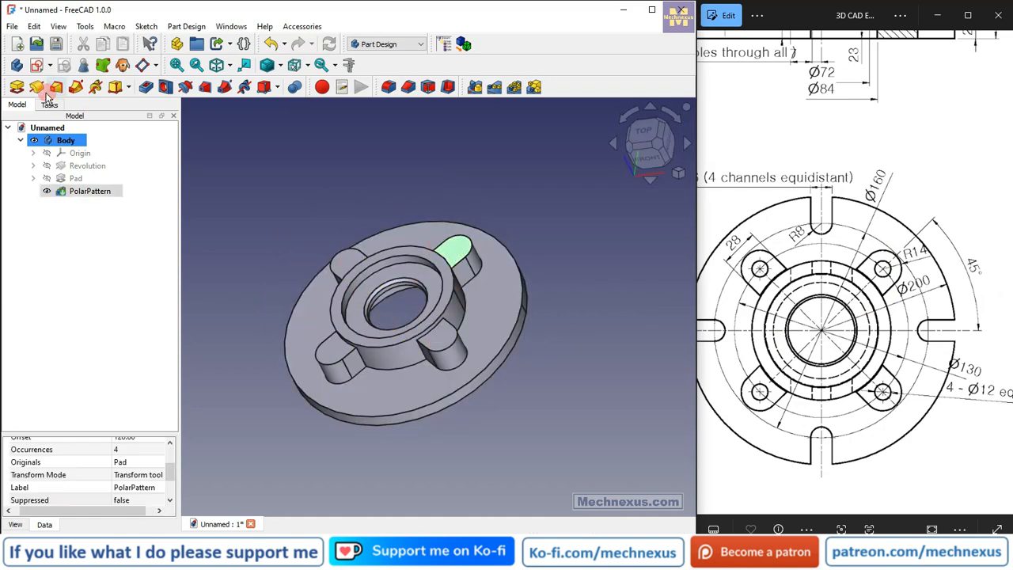
{"action": "left_click", "coordinate": [37, 66]}
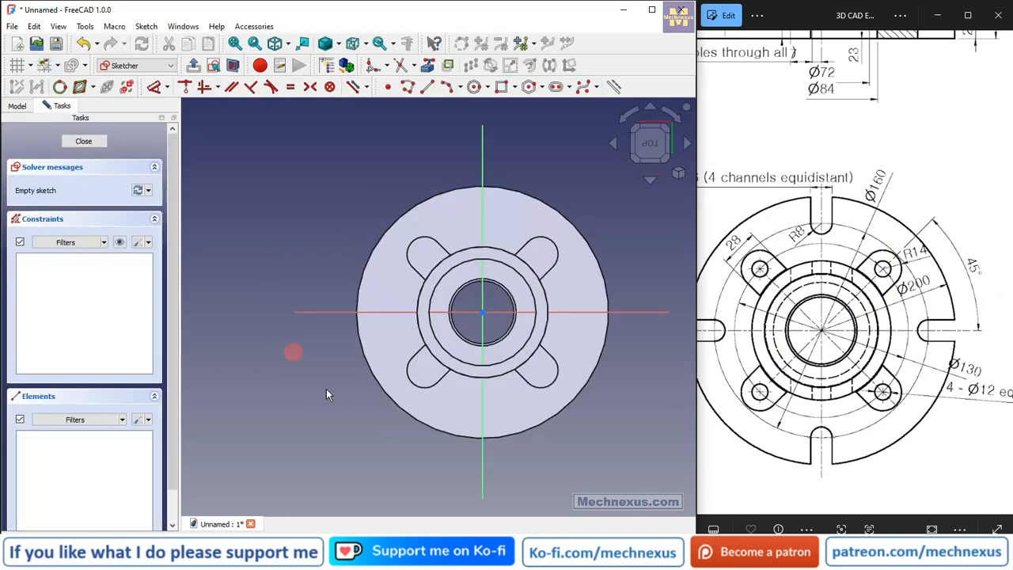
Project the rounded end arcs of all four lugs into the sketch as external geometry.
{"action": "left_click", "coordinate": [427, 65]}
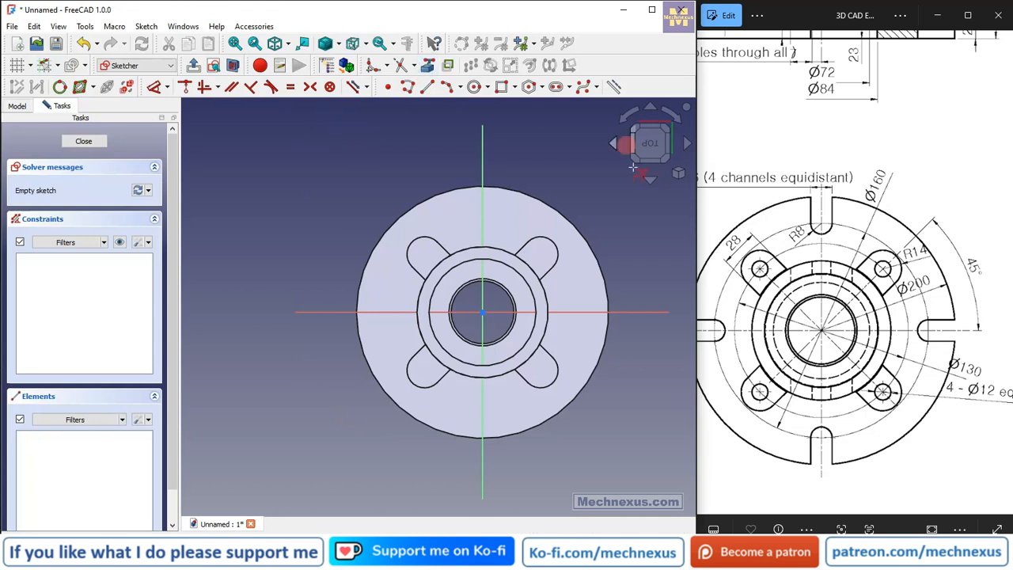
{"action": "left_click", "coordinate": [557, 246]}
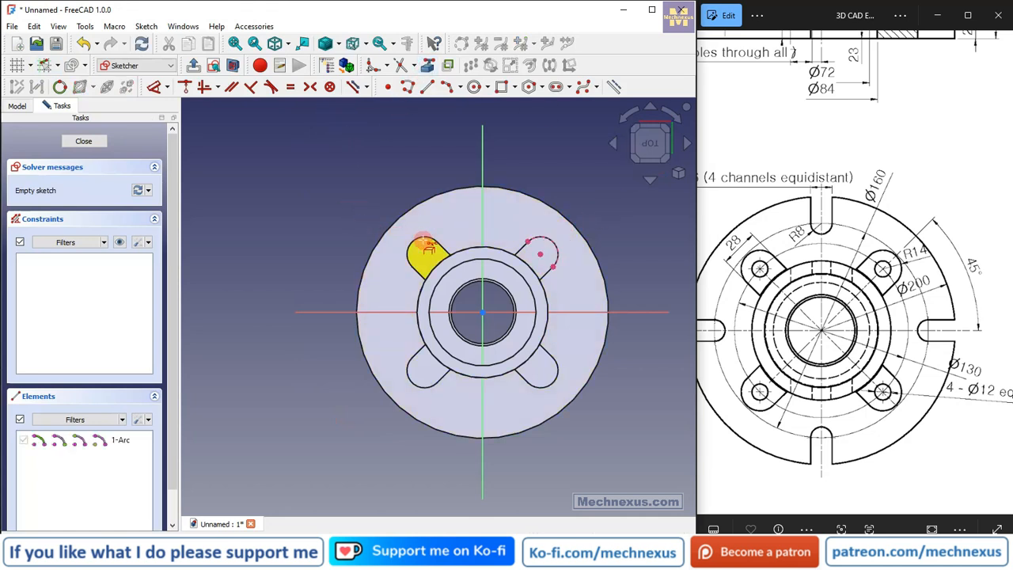
{"action": "left_click", "coordinate": [424, 239]}
{"action": "left_click", "coordinate": [417, 383]}
{"action": "left_click", "coordinate": [550, 389]}
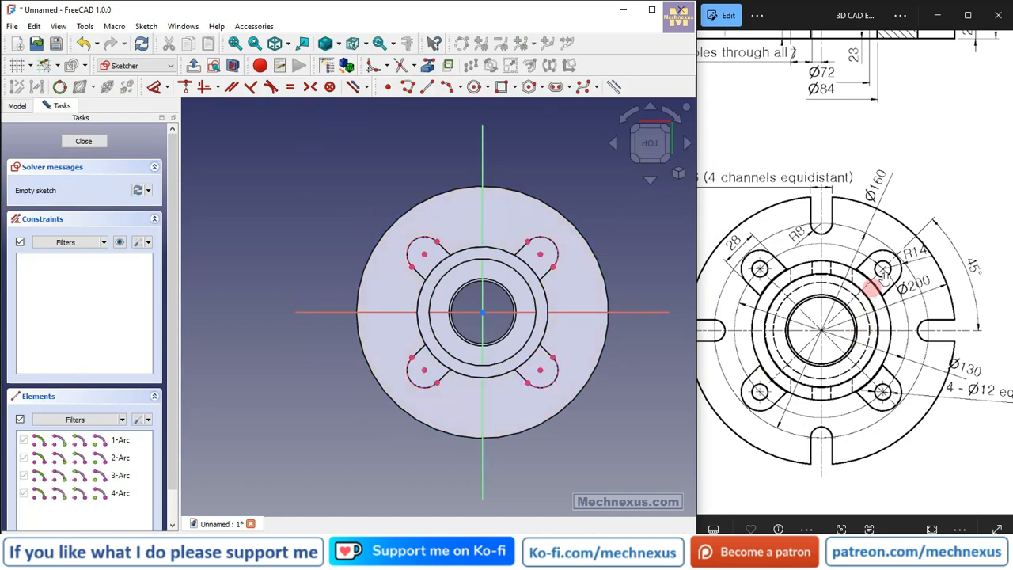
Draw a circle centred on each of the four projected lug arcs, the first about 17 mm in diameter.
{"action": "scroll", "coordinate": [355, 290], "scroll_direction": "up", "scroll_amount": 3}
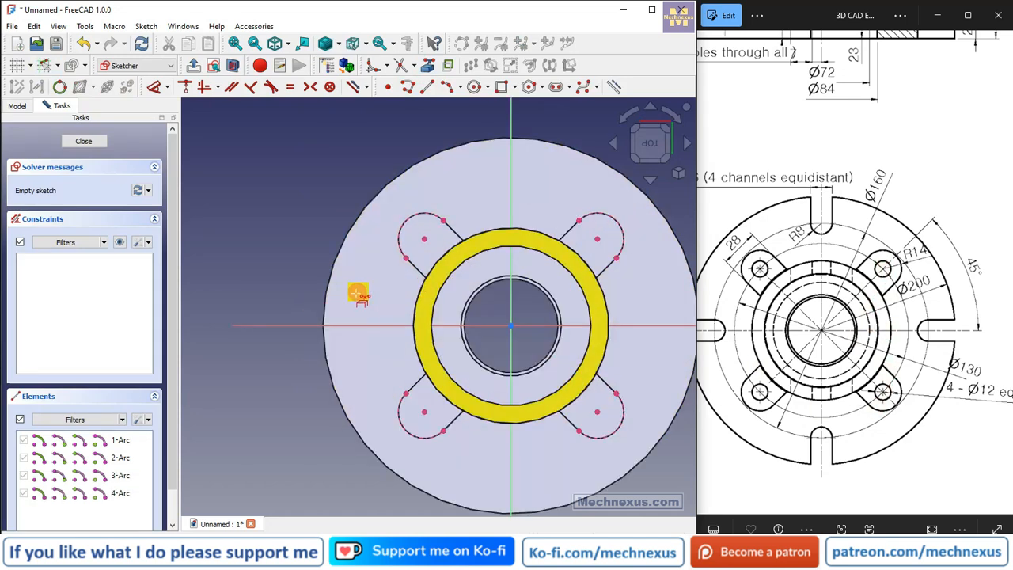
{"action": "scroll", "coordinate": [300, 238], "scroll_direction": "down", "scroll_amount": 2}
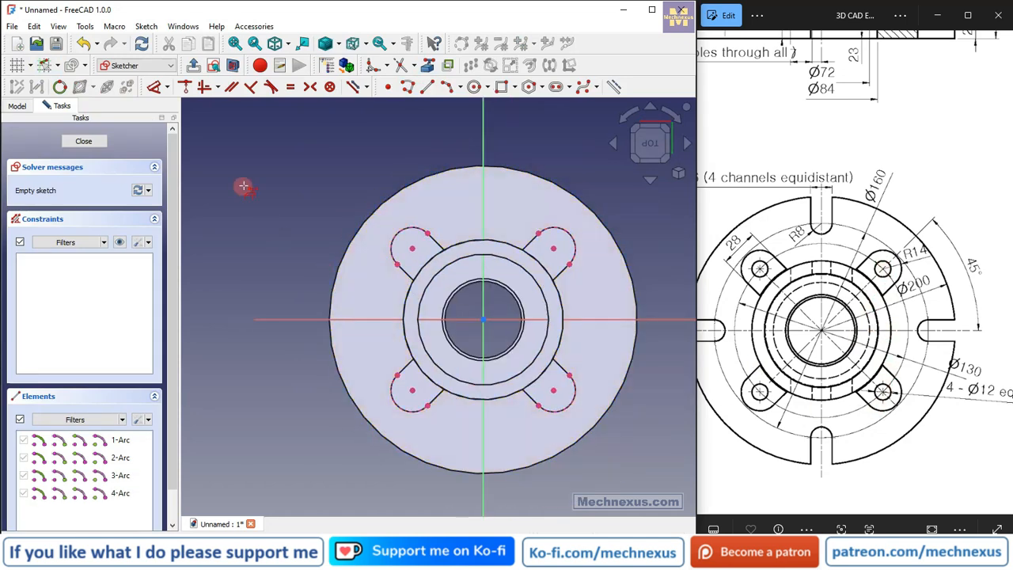
{"action": "left_click", "coordinate": [474, 86]}
{"action": "left_click", "coordinate": [553, 249]}
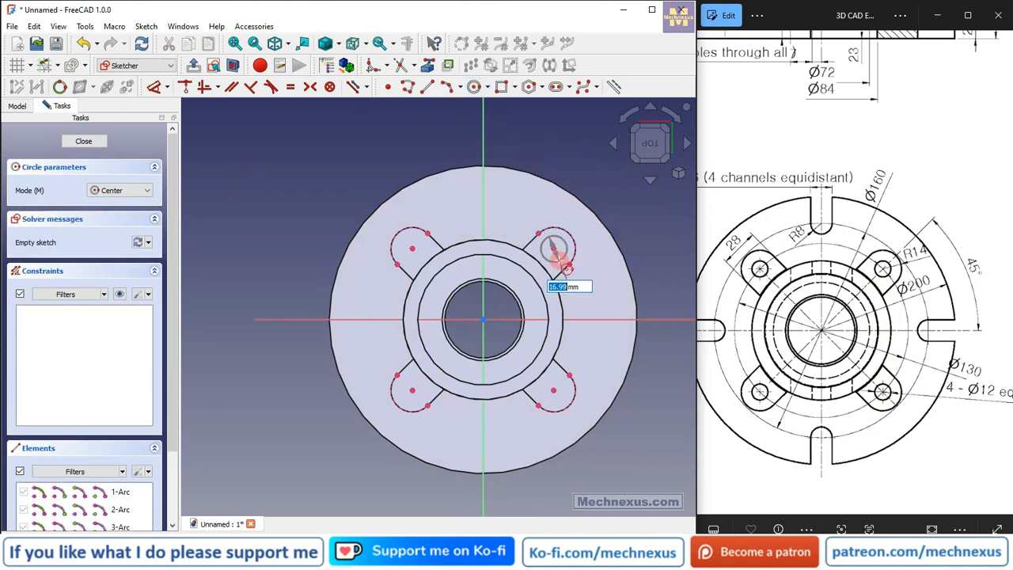
{"action": "left_click", "coordinate": [564, 255]}
{"action": "left_click", "coordinate": [411, 249]}
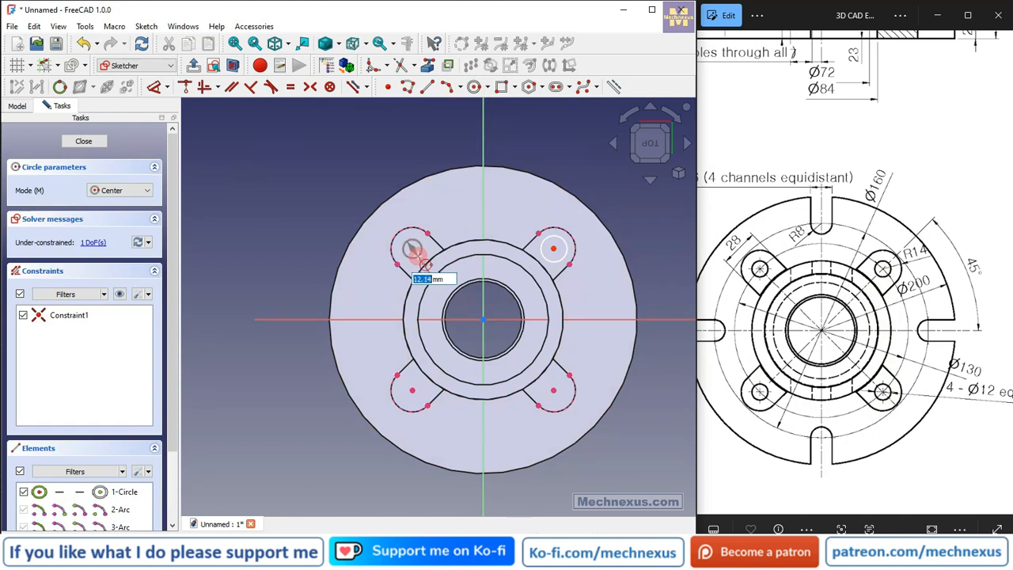
{"action": "left_click", "coordinate": [421, 254]}
{"action": "left_click", "coordinate": [411, 390]}
{"action": "left_click", "coordinate": [421, 394]}
{"action": "left_click", "coordinate": [554, 390]}
{"action": "scroll", "coordinate": [440, 325], "scroll_direction": "down", "scroll_amount": 2}
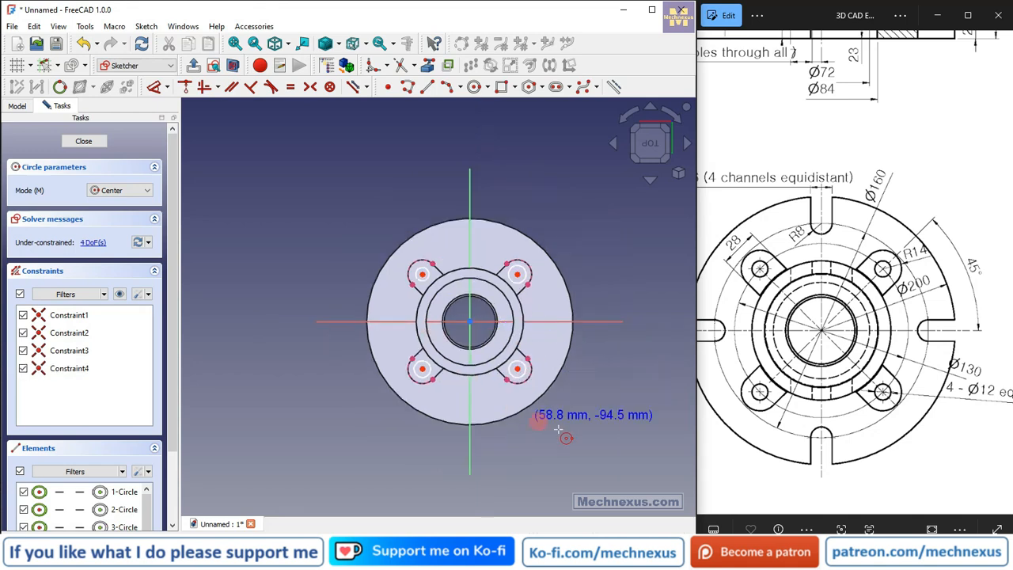
{"action": "right_click", "coordinate": [601, 436]}
Dimension the first lug circle to a diameter of 12 mm, as given in the drawing.
{"action": "left_click", "coordinate": [161, 87]}
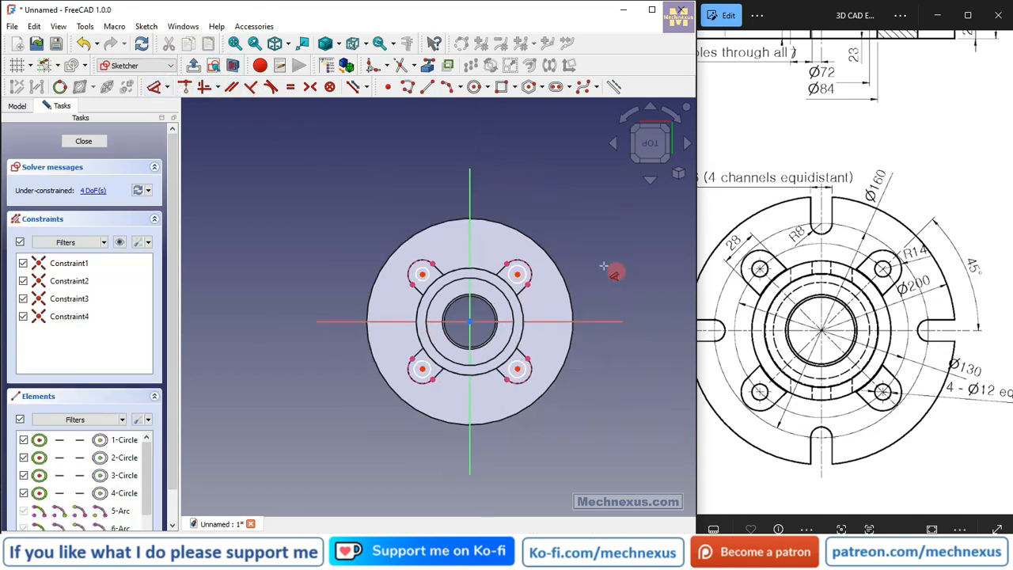
{"action": "scroll", "coordinate": [589, 265], "scroll_direction": "up", "scroll_amount": 2}
{"action": "left_click", "coordinate": [484, 273]}
{"action": "left_click", "coordinate": [538, 219]}
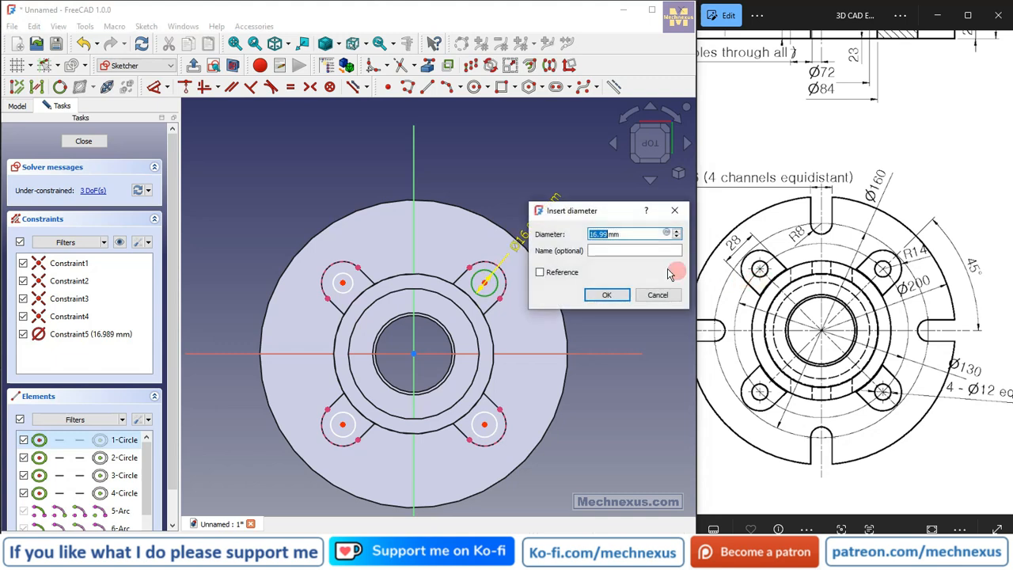
{"action": "left_click_drag", "start_coordinate": [845, 332], "coordinate": [791, 311]}
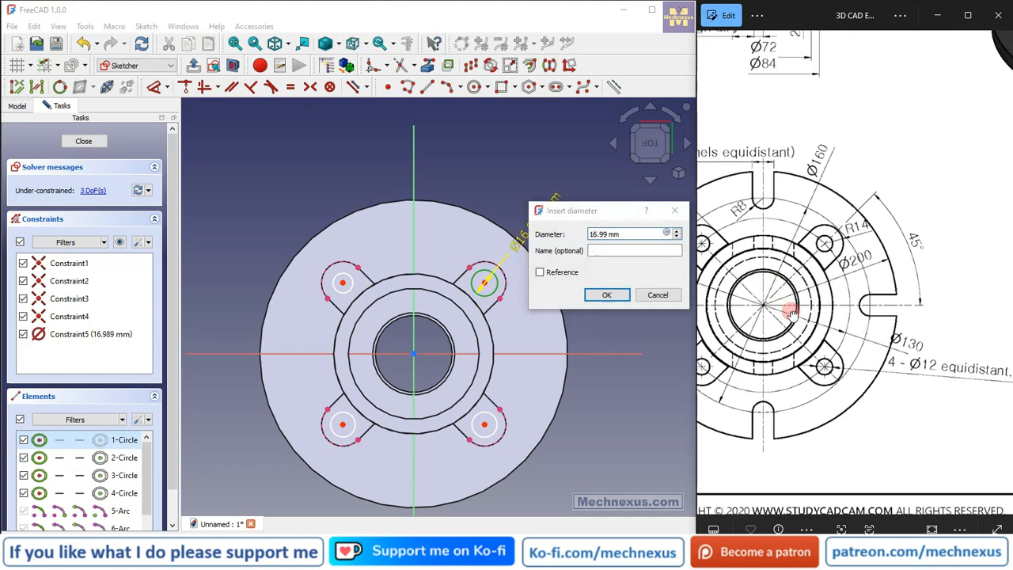
{"action": "mouse_move", "coordinate": [903, 362]}
{"action": "left_mouse_down"}
{"action": "mouse_move", "coordinate": [852, 371]}
{"action": "mouse_move", "coordinate": [912, 374]}
{"action": "left_mouse_up"}
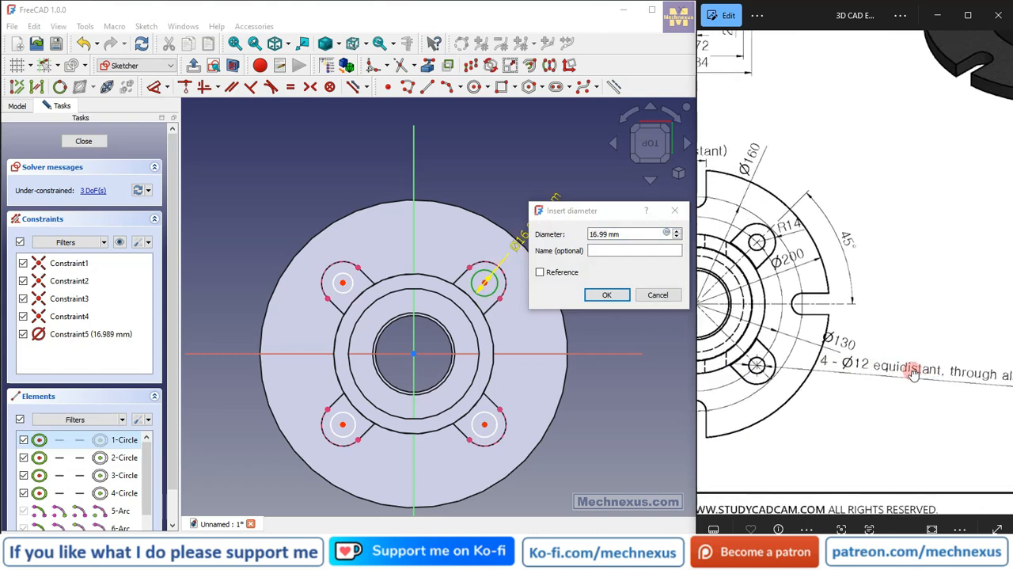
{"action": "left_click", "coordinate": [403, 222]}
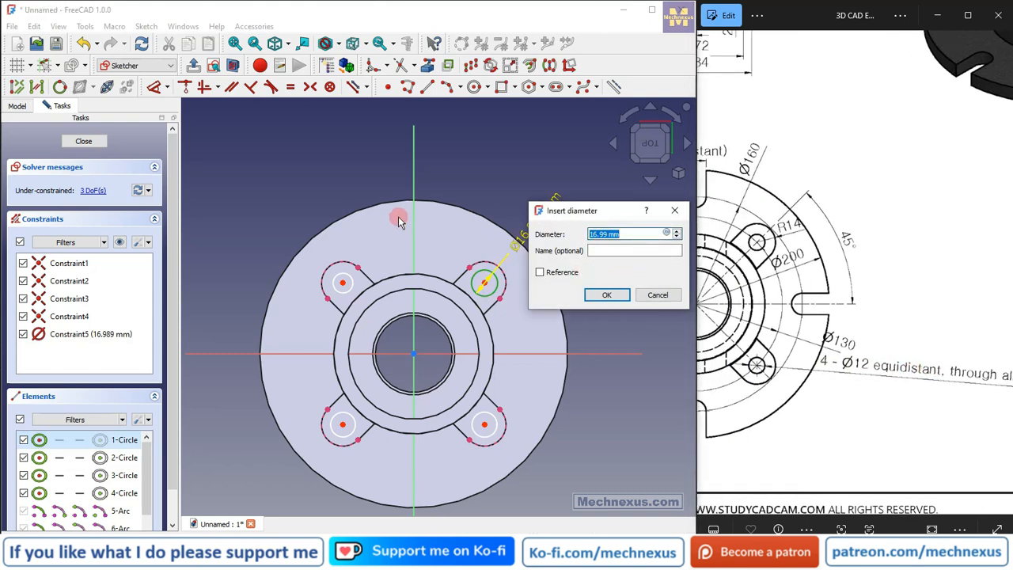
{"action": "type", "text": "12"}
{"action": "left_click", "coordinate": [621, 296]}
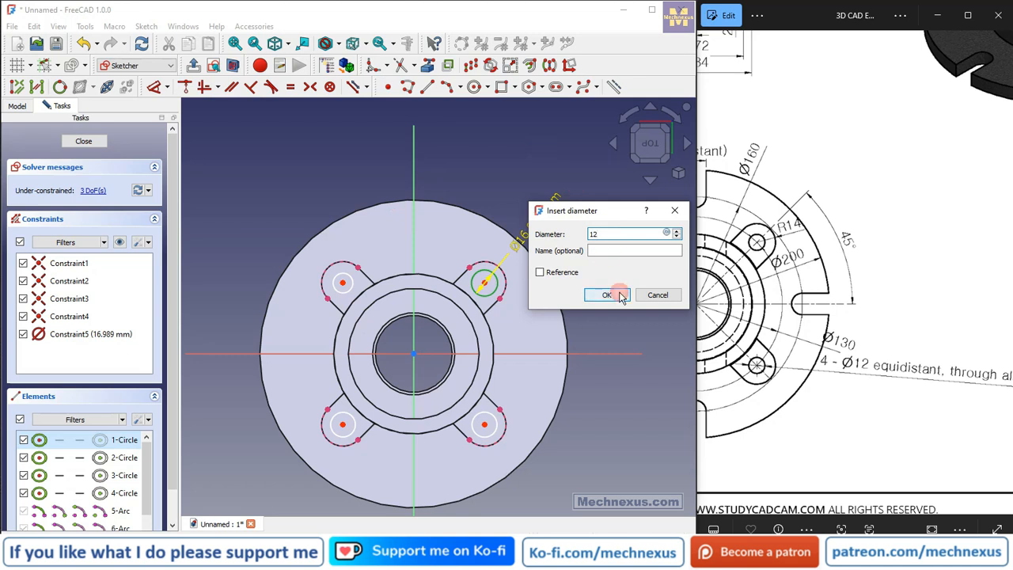
Constrain all four lug circles to equal size and close the sketch.
{"action": "left_click", "coordinate": [496, 290]}
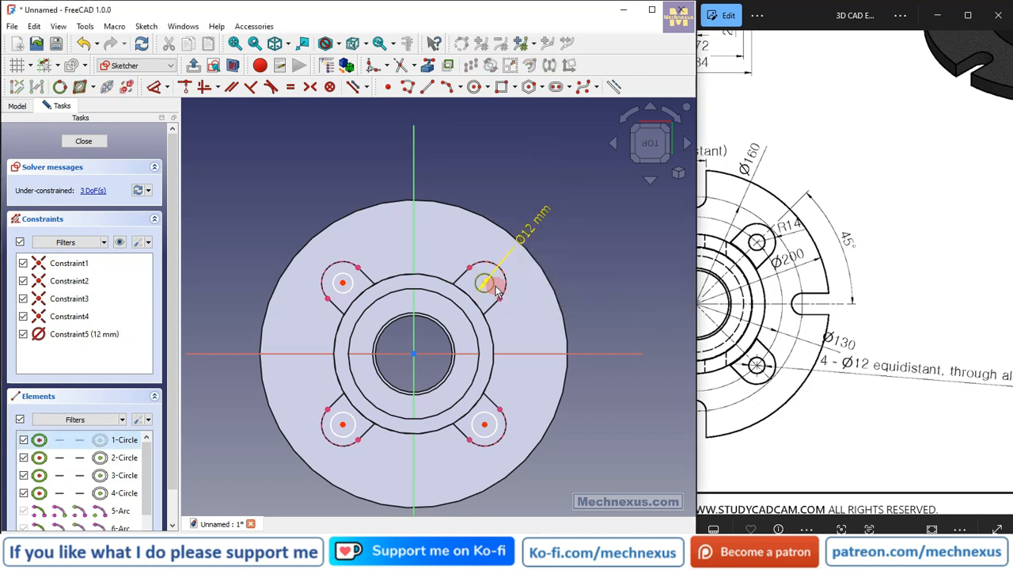
{"action": "left_click", "coordinate": [352, 284]}
{"action": "left_click", "coordinate": [358, 428]}
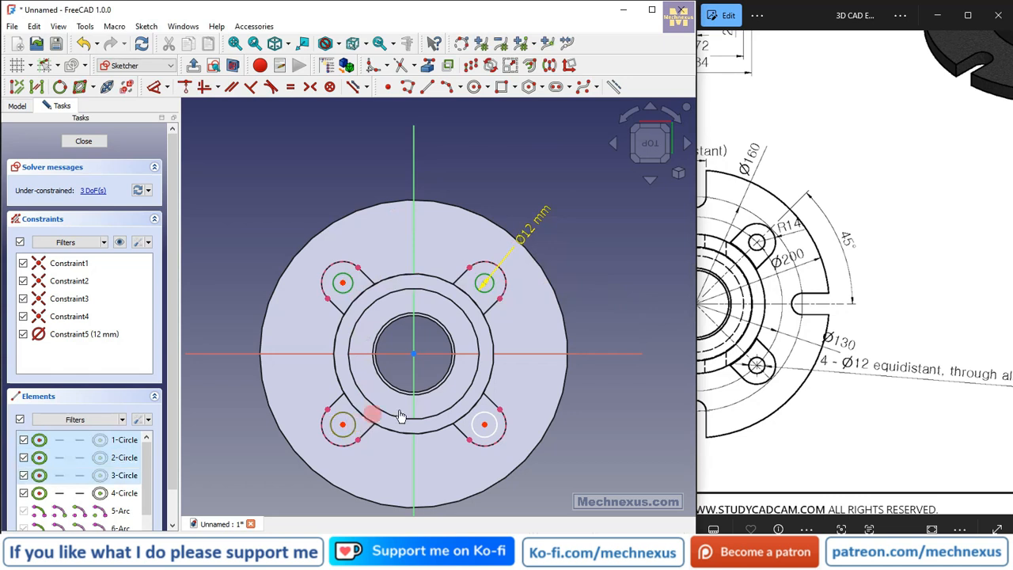
{"action": "left_click", "coordinate": [496, 420]}
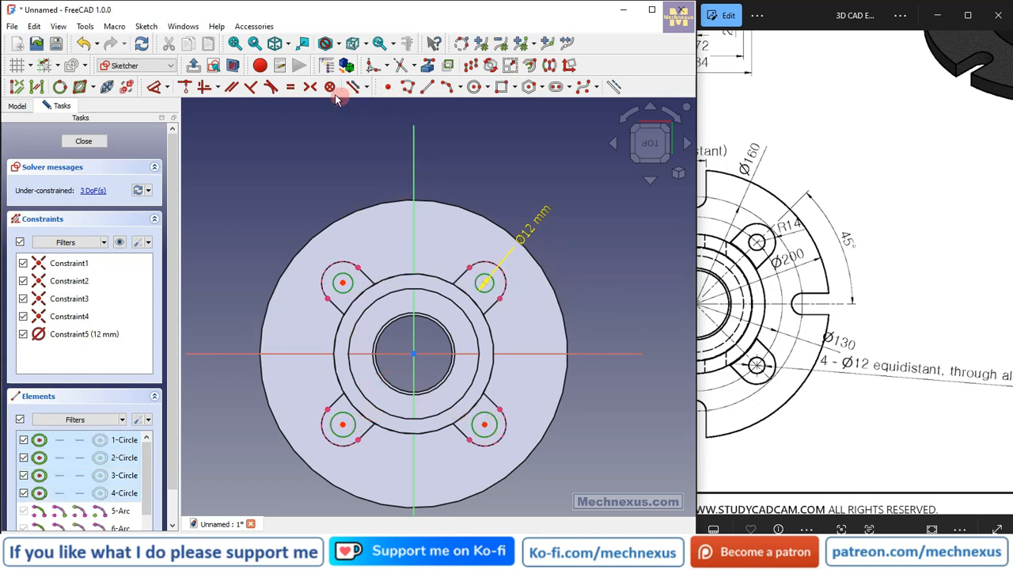
{"action": "left_click", "coordinate": [291, 86]}
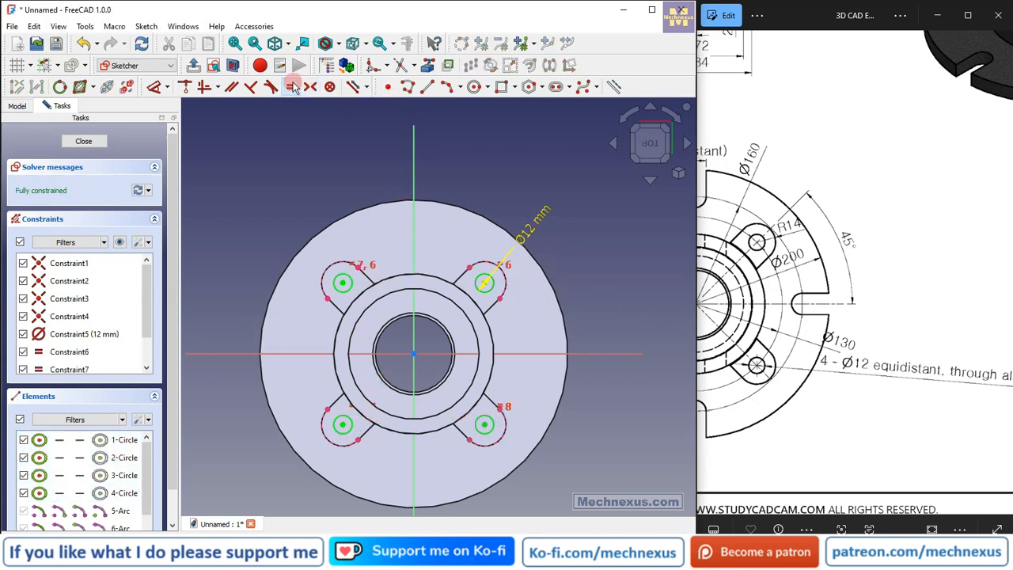
{"action": "left_click", "coordinate": [84, 142]}
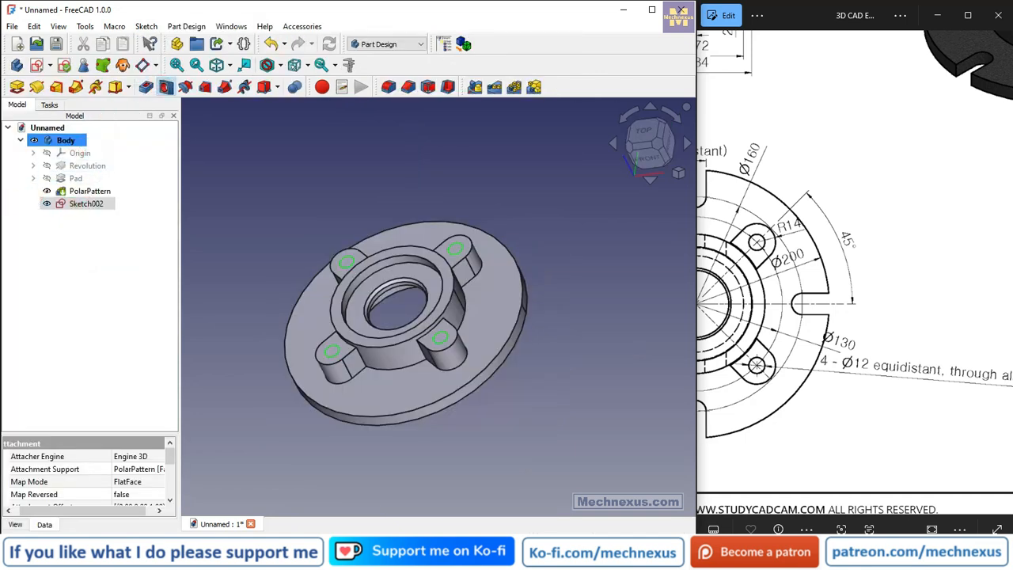
Drill holes at the four lug circles with a 12 mm diameter and Through all depth.
{"action": "left_click", "coordinate": [165, 87]}
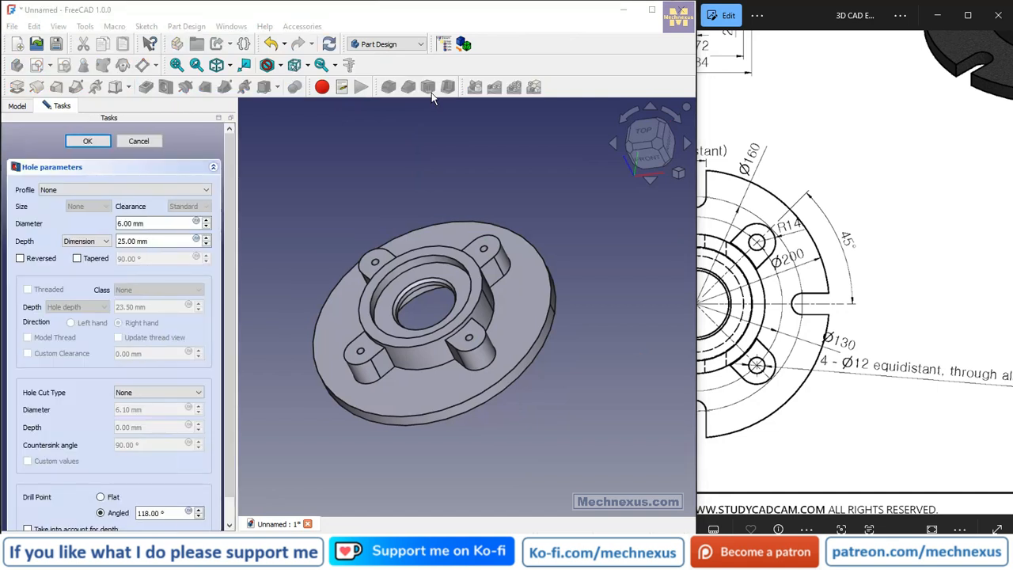
{"action": "left_click", "coordinate": [165, 226]}
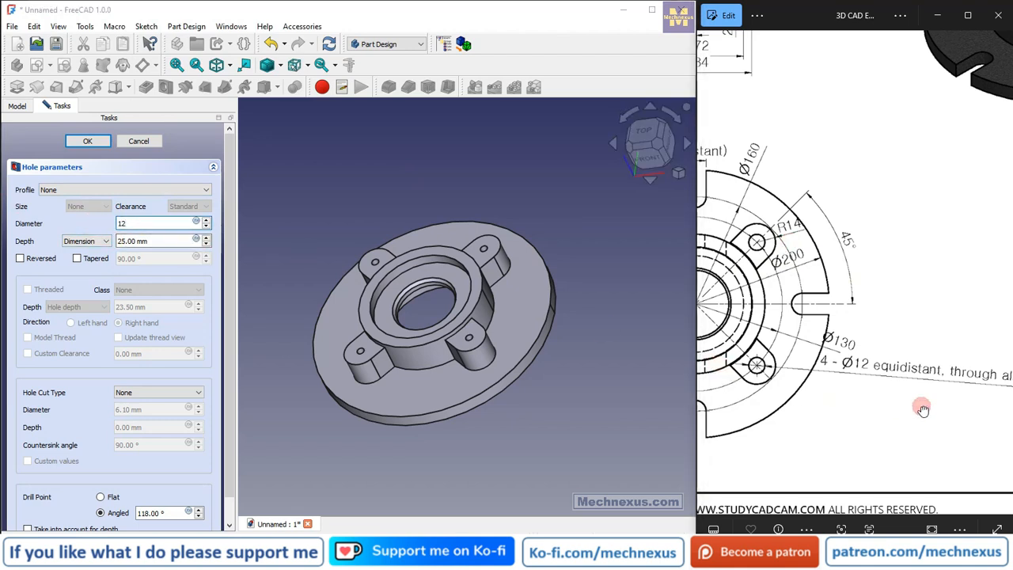
{"action": "left_click_drag", "start_coordinate": [920, 407], "coordinate": [874, 398]}
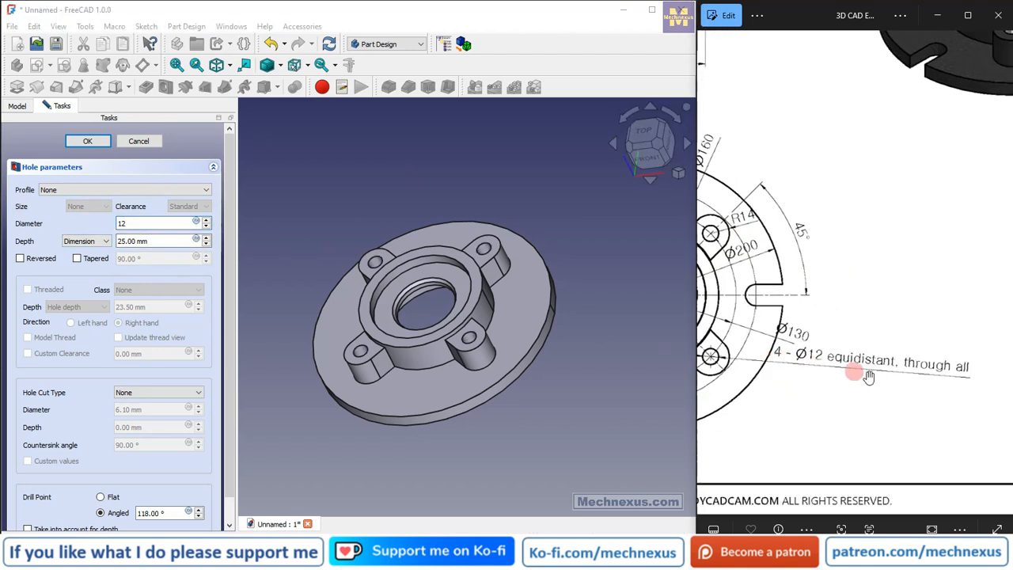
{"action": "left_click", "coordinate": [87, 241]}
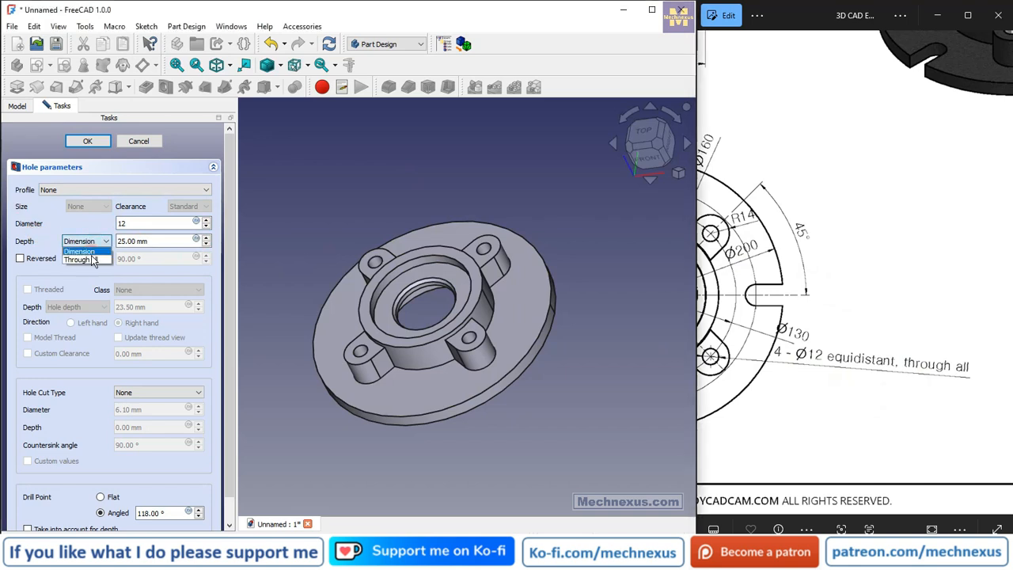
{"action": "left_click", "coordinate": [91, 260]}
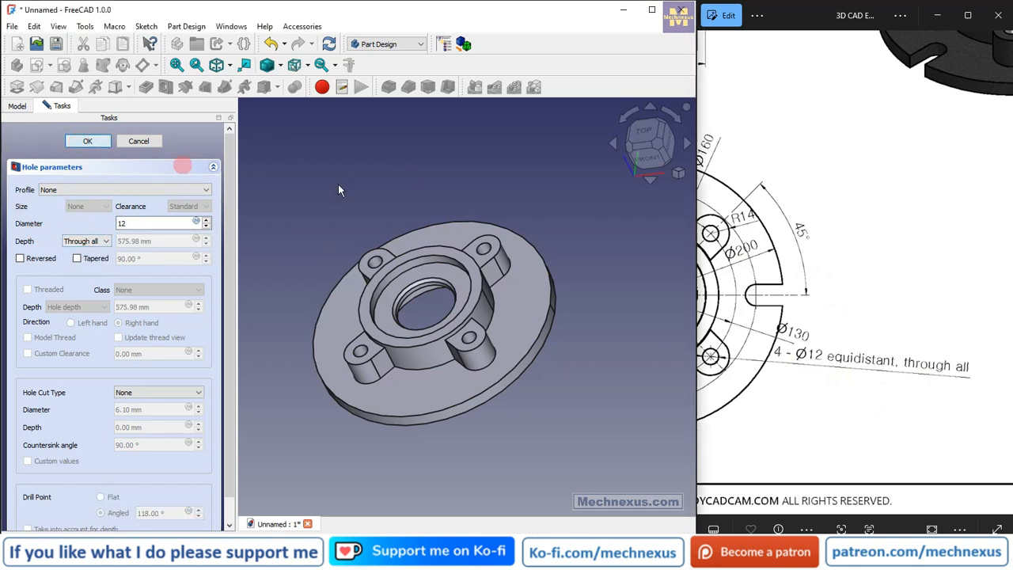
{"action": "key", "text": "Return"}
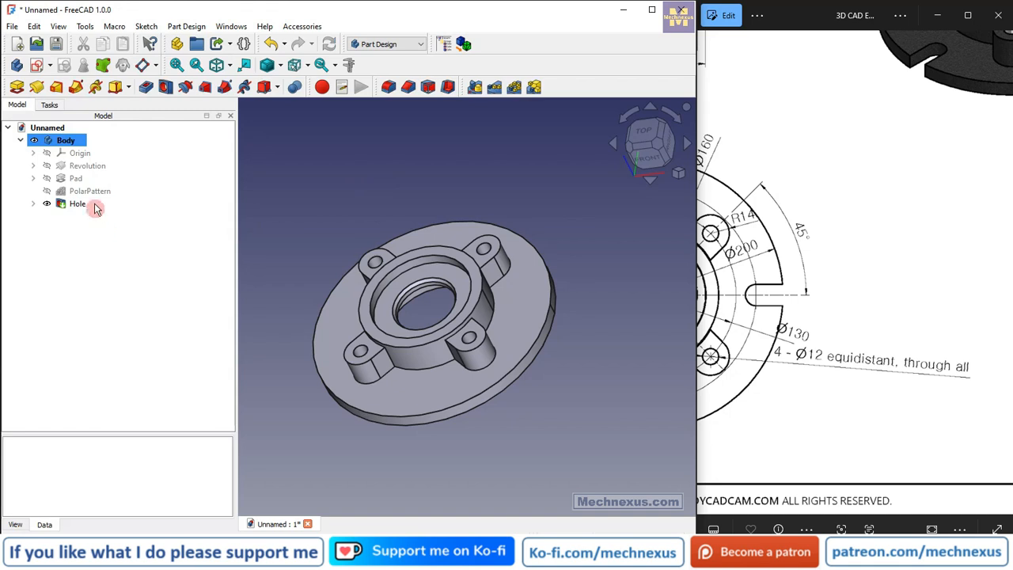
{"action": "left_click", "coordinate": [80, 179]}
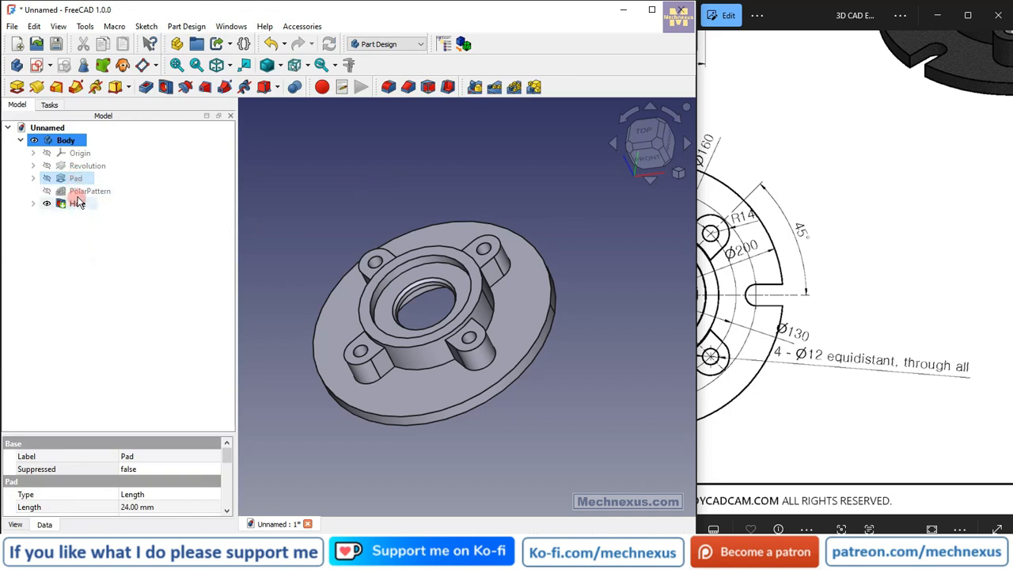
{"action": "left_click", "coordinate": [380, 201]}
{"action": "middle_click_drag", "start_coordinate": [402, 304], "coordinate": [325, 315]}
{"action": "mouse_move", "coordinate": [560, 333]}
{"action": "middle_mouse_down"}
{"action": "mouse_move", "coordinate": [666, 338]}
{"action": "mouse_move", "coordinate": [679, 316]}
{"action": "middle_mouse_up"}
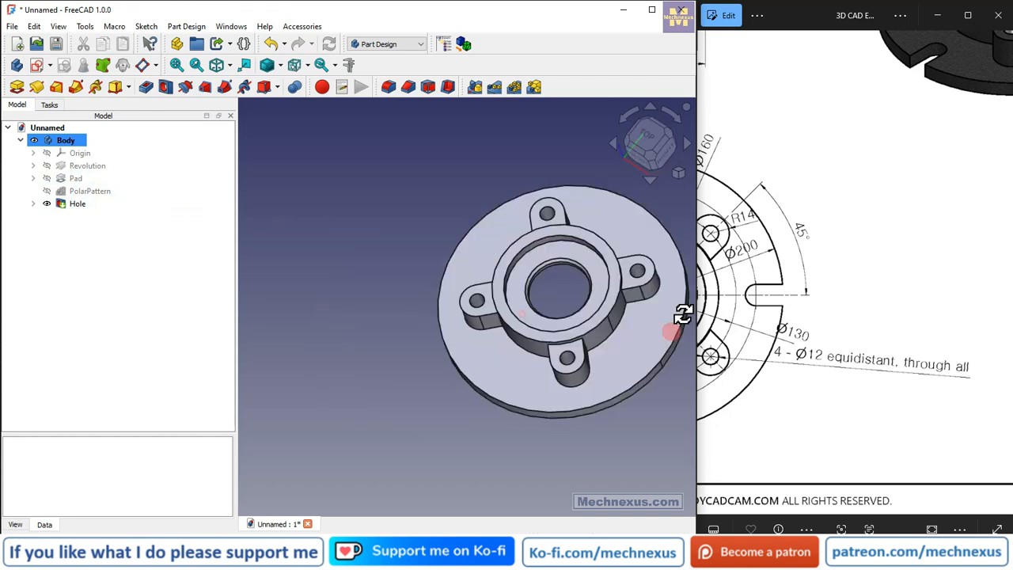
{"action": "left_click", "coordinate": [680, 9]}
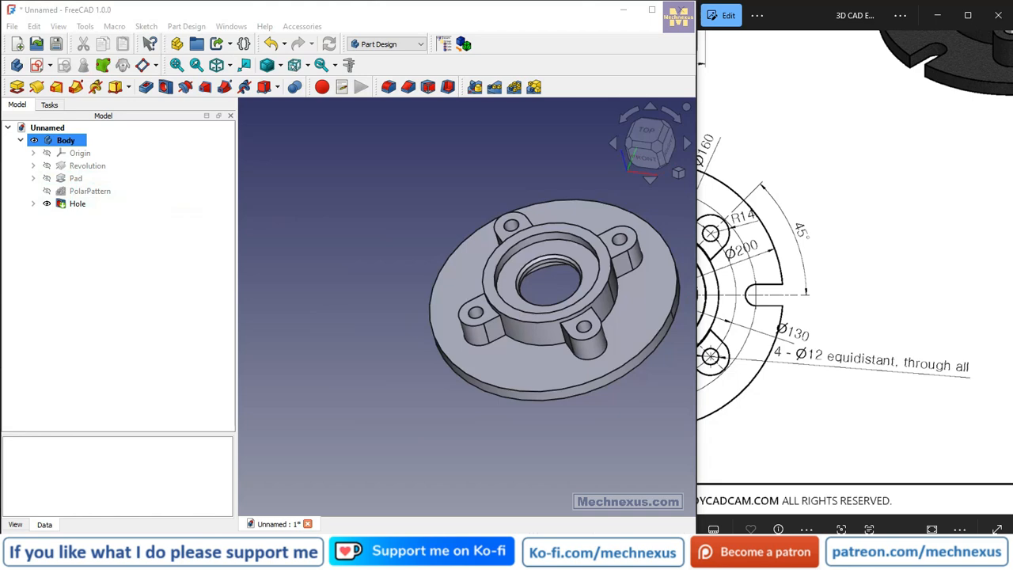
Start a new sketch on the flat upper face of the flange for the edge channels shown in the drawing.
{"action": "left_click_drag", "start_coordinate": [752, 220], "coordinate": [985, 233]}
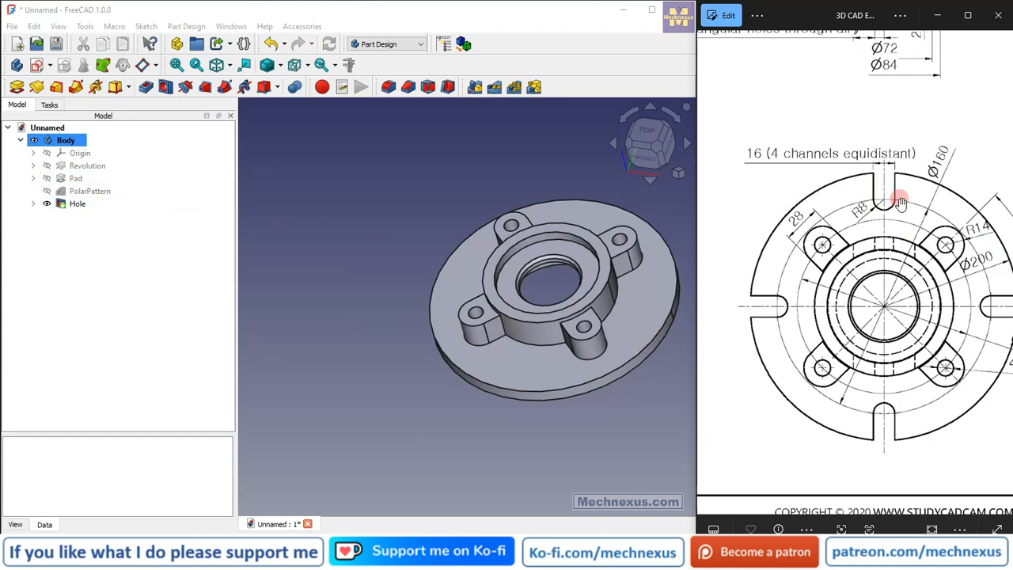
{"action": "middle_click_drag", "start_coordinate": [608, 212], "coordinate": [599, 215]}
{"action": "scroll", "coordinate": [599, 213], "scroll_direction": "up", "scroll_amount": 1}
{"action": "left_click", "coordinate": [570, 208]}
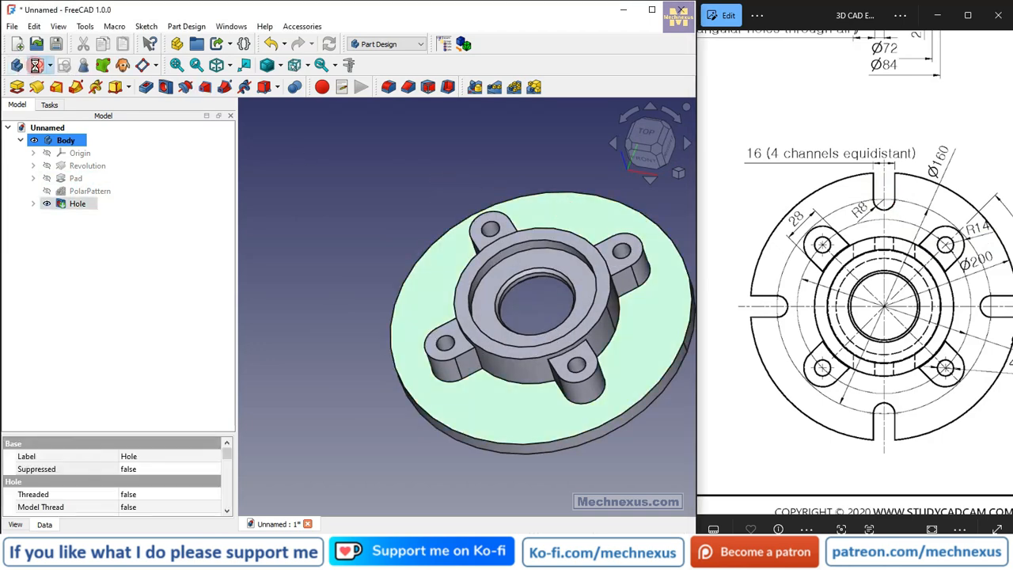
{"action": "left_click", "coordinate": [36, 65]}
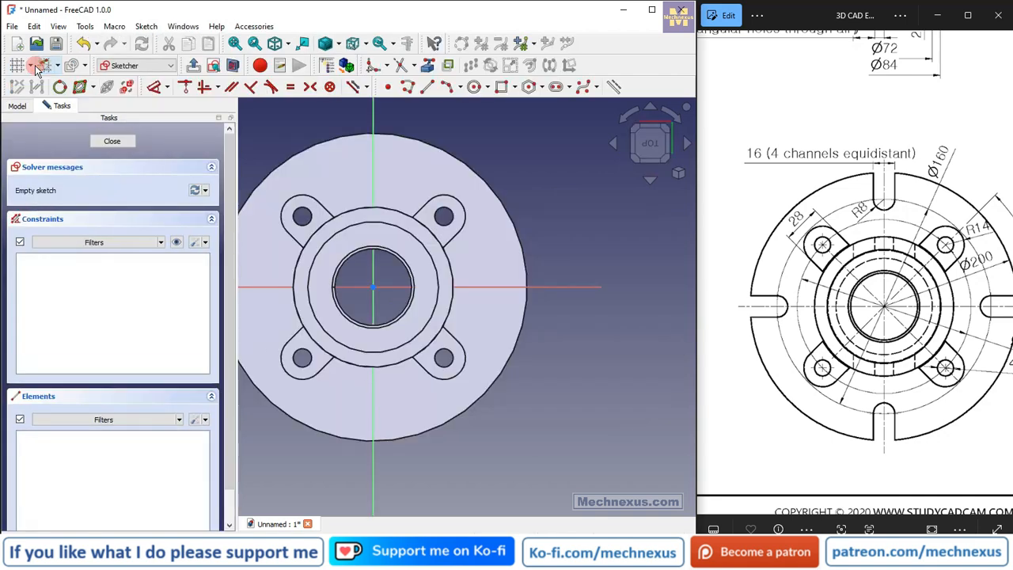
Orient the empty sketch to an upright top view and examine the channel dimensions in the drawing.
{"action": "scroll", "coordinate": [533, 191], "scroll_direction": "down", "scroll_amount": 2}
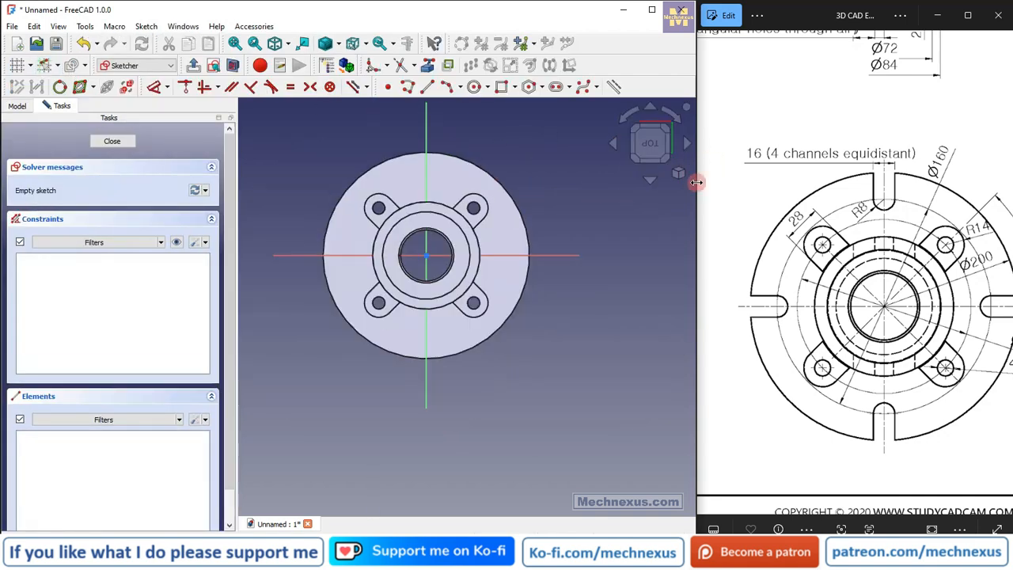
{"action": "left_click", "coordinate": [682, 178]}
{"action": "left_click", "coordinate": [717, 177]}
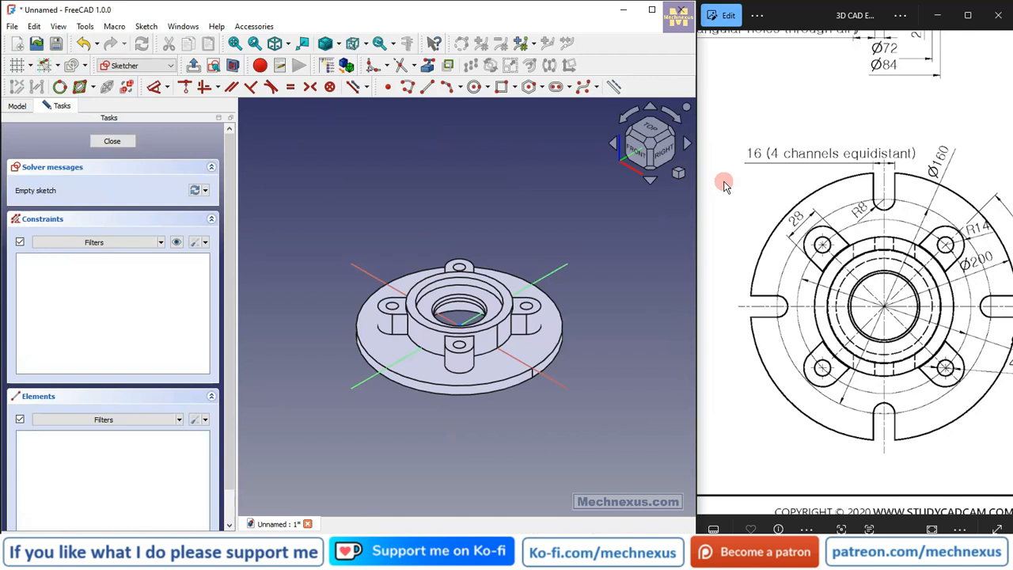
{"action": "left_click", "coordinate": [648, 129]}
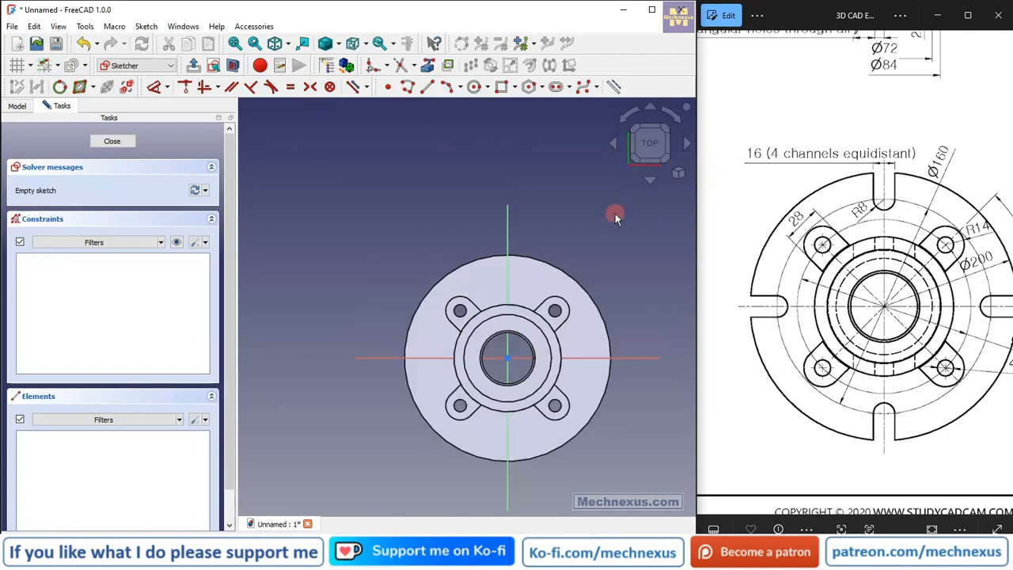
{"action": "scroll", "coordinate": [495, 326], "scroll_direction": "up", "scroll_amount": 2}
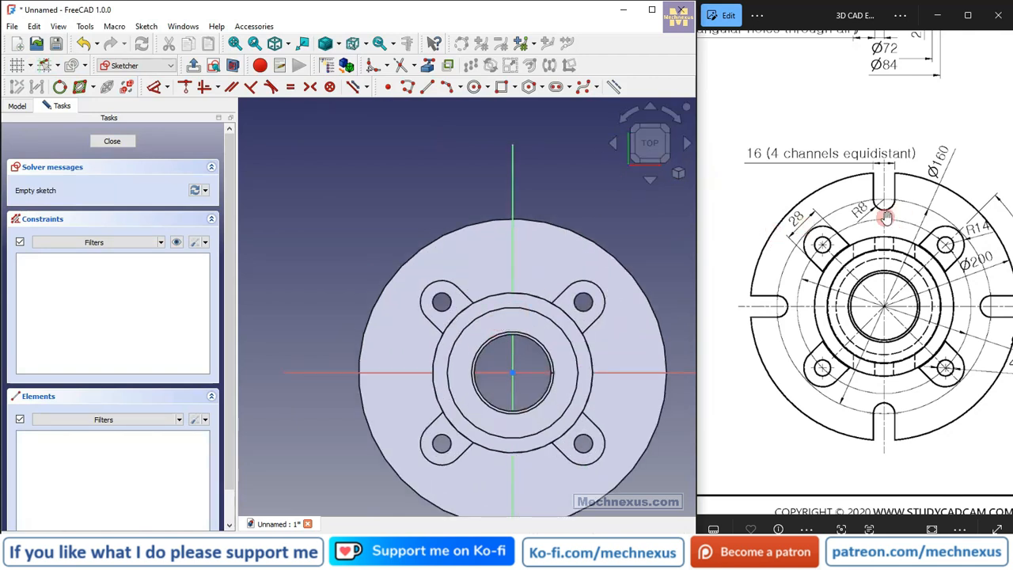
{"action": "left_click_drag", "start_coordinate": [913, 290], "coordinate": [885, 283]}
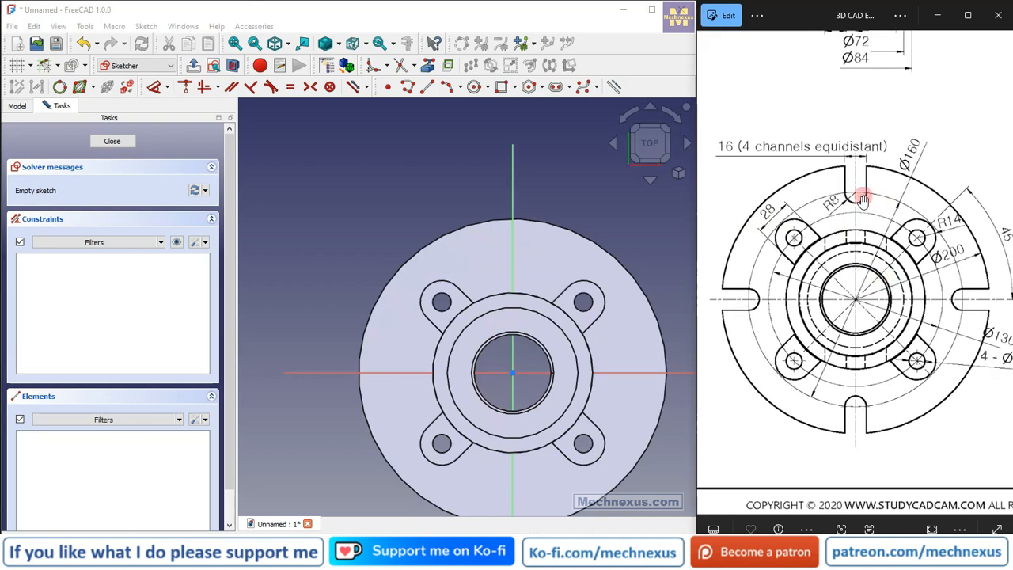
{"action": "left_click_drag", "start_coordinate": [906, 324], "coordinate": [817, 312]}
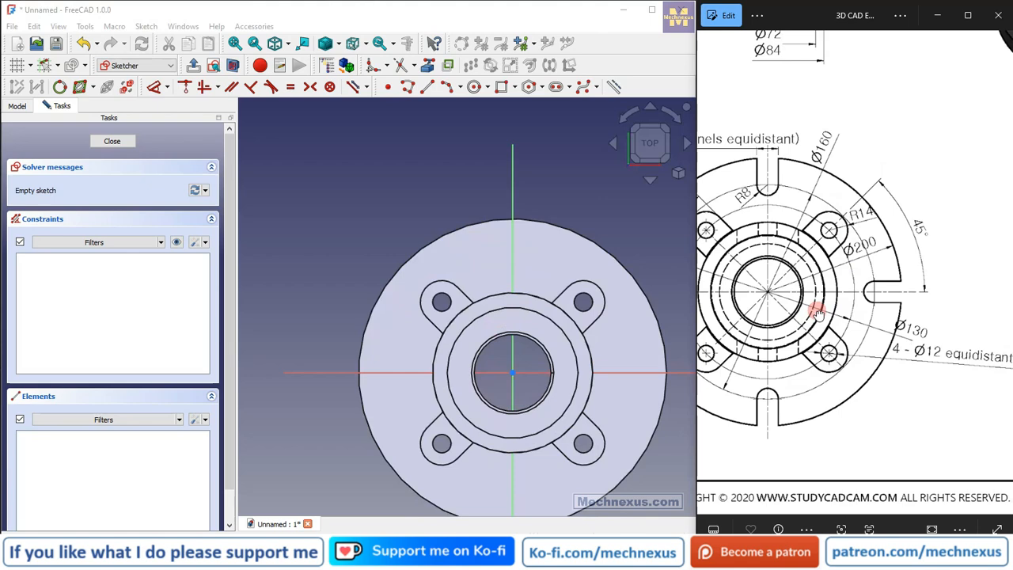
{"action": "mouse_move", "coordinate": [818, 312]}
{"action": "left_mouse_down"}
{"action": "mouse_move", "coordinate": [831, 285]}
{"action": "mouse_move", "coordinate": [853, 285]}
{"action": "mouse_move", "coordinate": [835, 283]}
{"action": "mouse_move", "coordinate": [922, 285]}
{"action": "mouse_move", "coordinate": [911, 275]}
{"action": "left_mouse_up"}
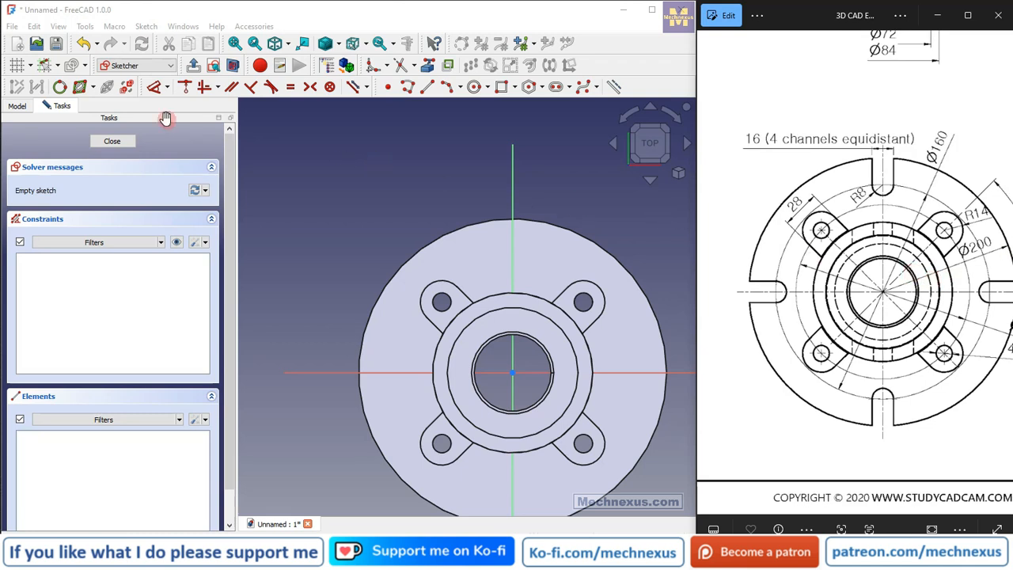
Draw a circle about 148 mm in diameter centred on the origin and convert it to construction geometry.
{"action": "left_click", "coordinate": [474, 86]}
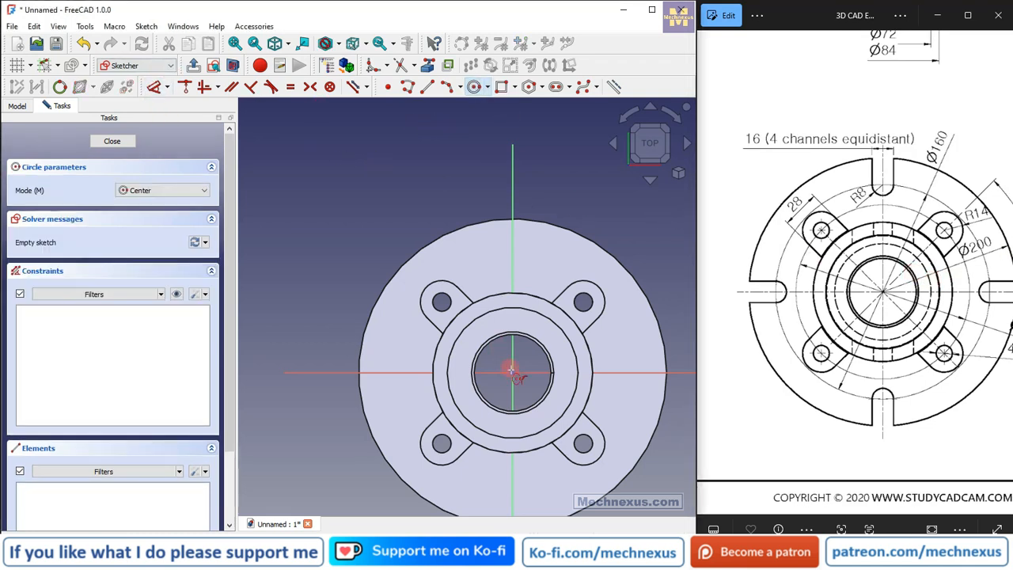
{"action": "left_click", "coordinate": [513, 372]}
{"action": "left_click", "coordinate": [529, 259]}
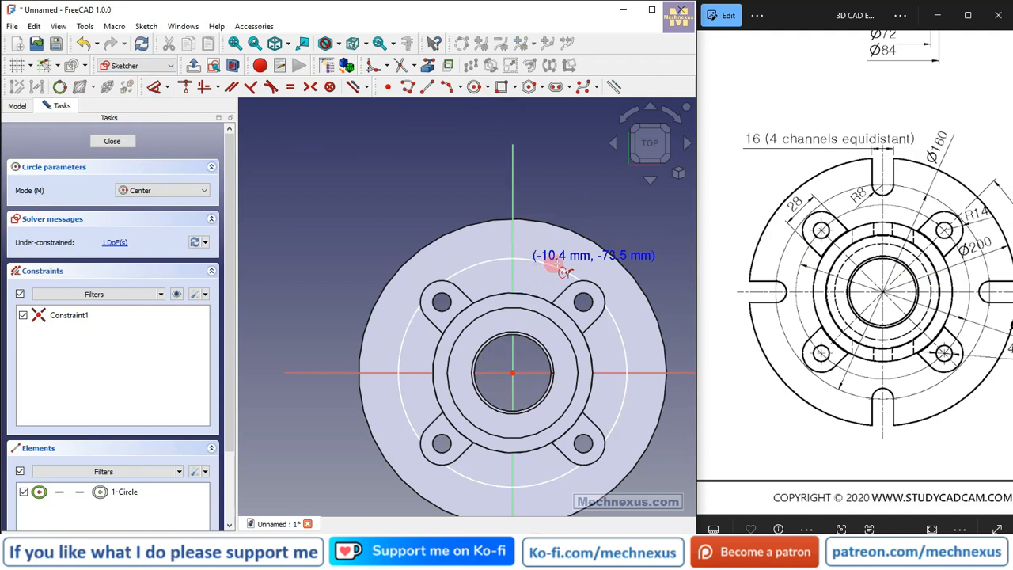
{"action": "right_click", "coordinate": [548, 206]}
{"action": "left_click", "coordinate": [548, 264]}
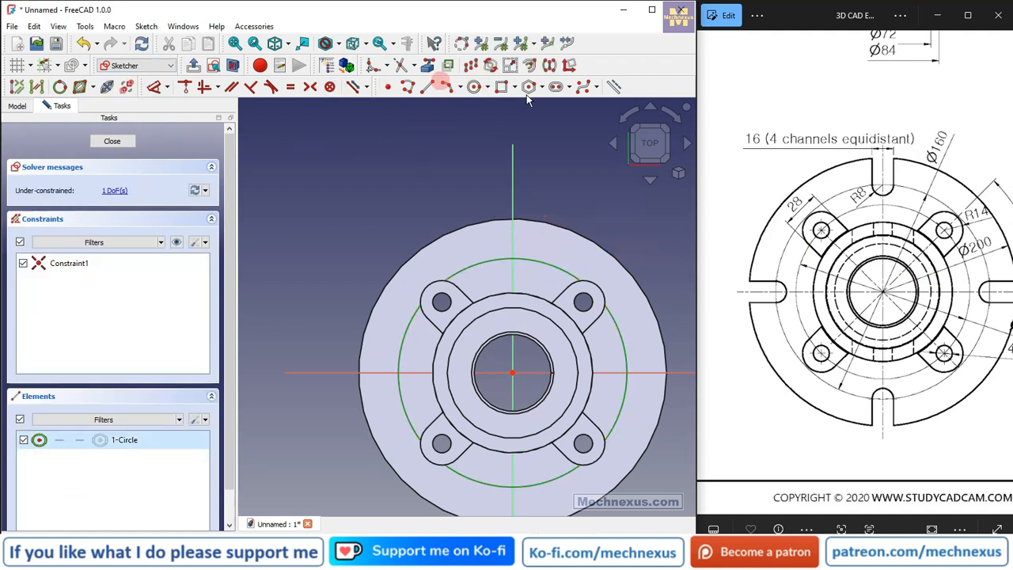
{"action": "left_click", "coordinate": [621, 88]}
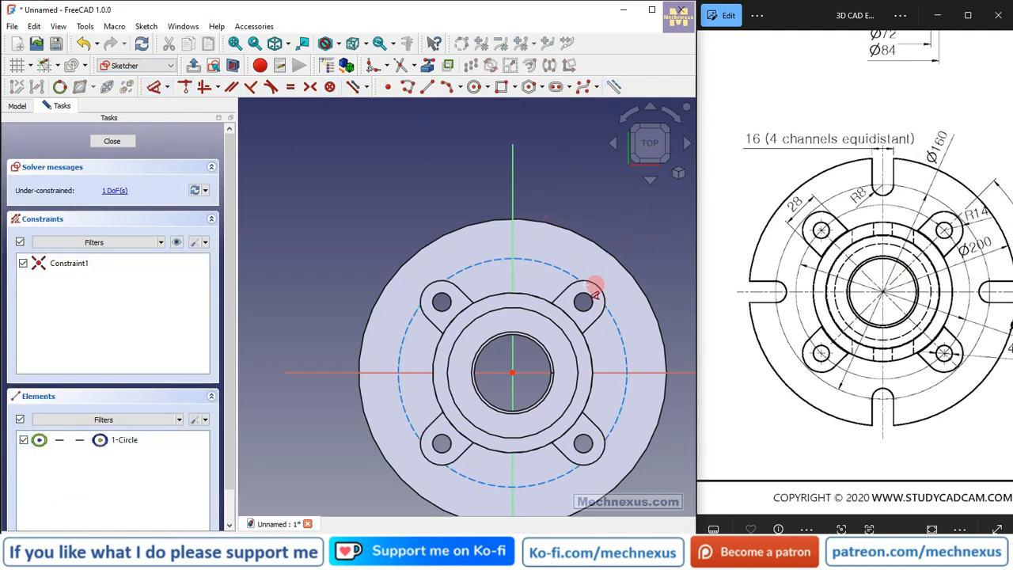
Dimension the construction circle to a diameter of 160 mm, as given in the drawing.
{"action": "left_click", "coordinate": [562, 269]}
{"action": "left_click", "coordinate": [587, 176]}
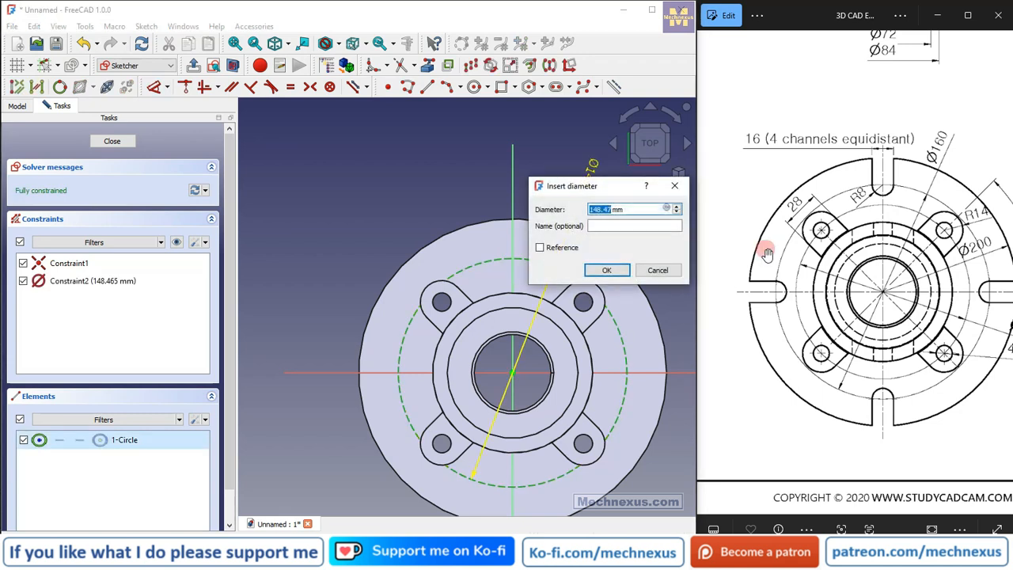
{"action": "key", "text": "Return"}
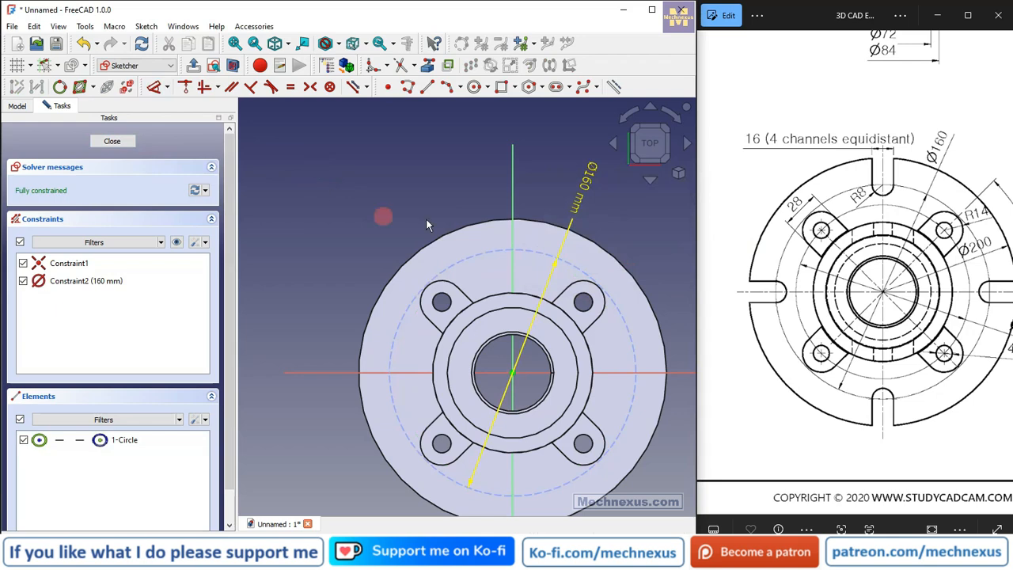
Sketch the channel's rounded end arc centred on the upper part of the 160 mm circle and constrain its centre to the vertical axis.
{"action": "scroll", "coordinate": [505, 207], "scroll_direction": "up", "scroll_amount": 3}
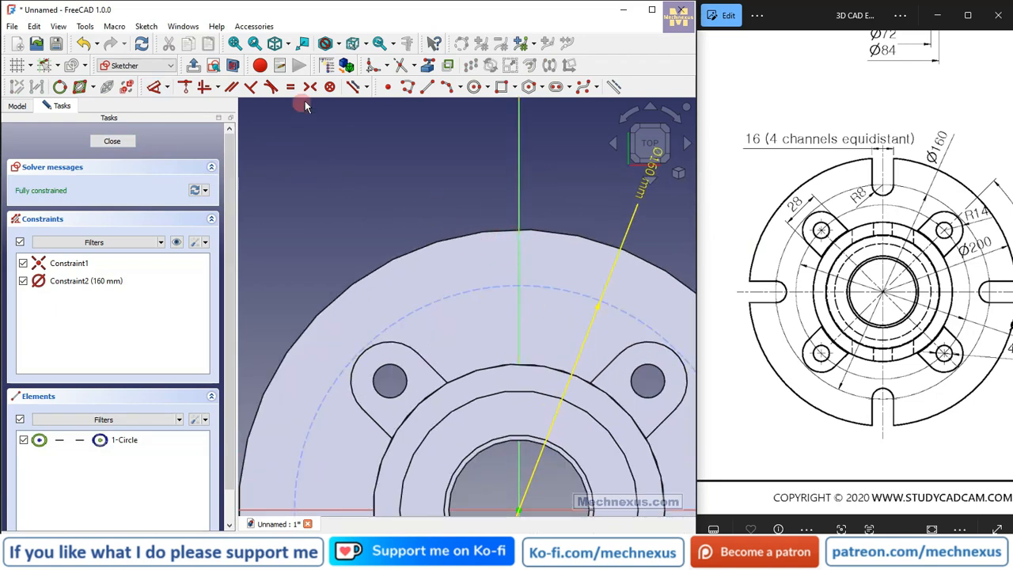
{"action": "left_click", "coordinate": [446, 87]}
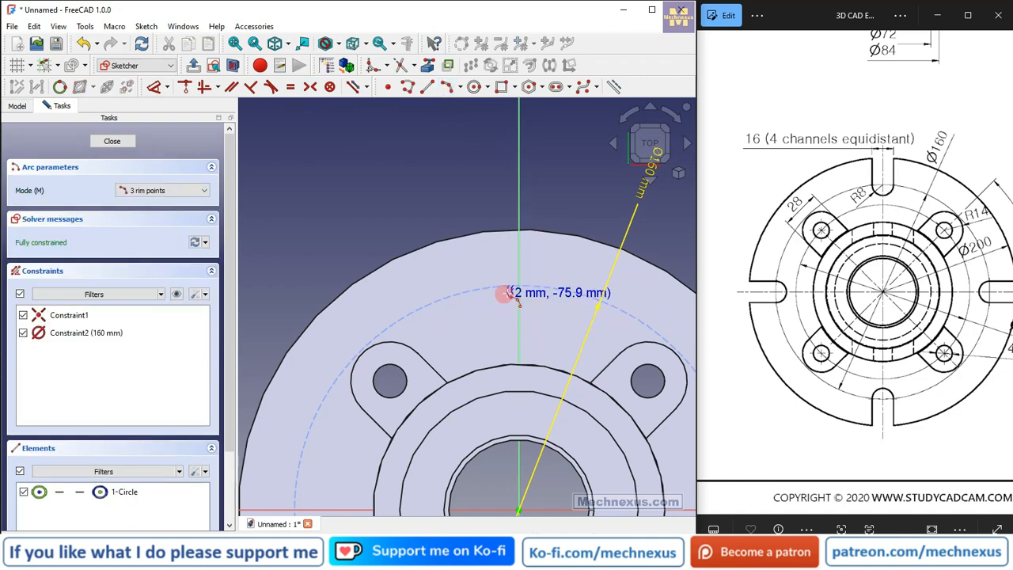
{"action": "left_click", "coordinate": [482, 309]}
{"action": "left_click", "coordinate": [564, 314]}
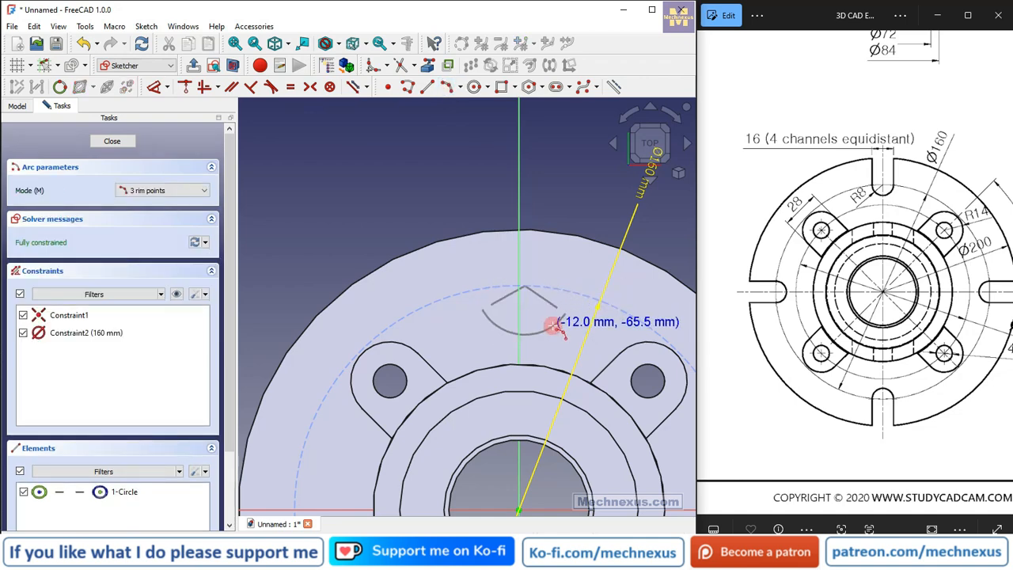
{"action": "left_click", "coordinate": [527, 282]}
{"action": "scroll", "coordinate": [527, 282], "scroll_direction": "up", "scroll_amount": 1}
{"action": "left_click", "coordinate": [523, 283]}
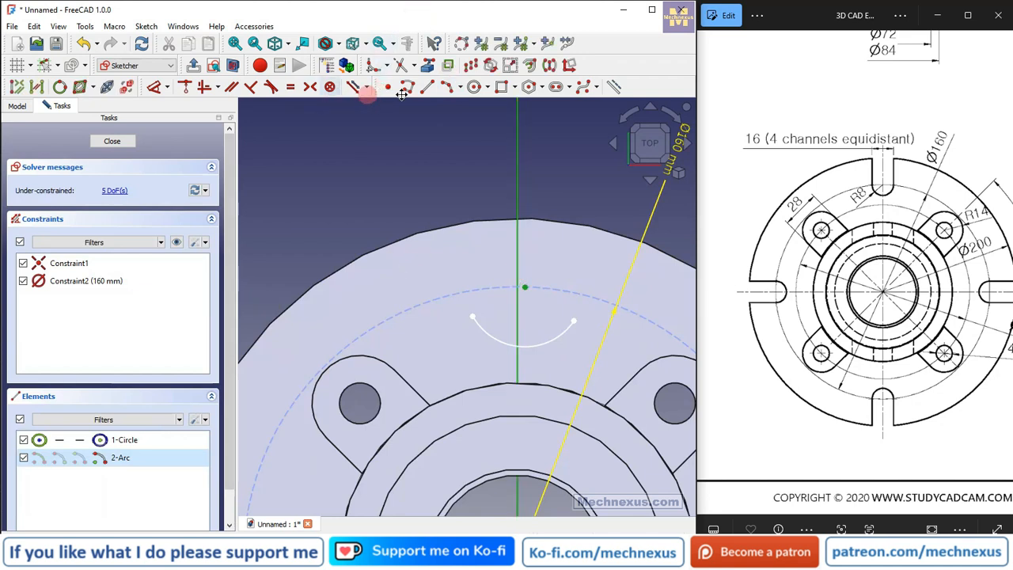
{"action": "left_click", "coordinate": [188, 88]}
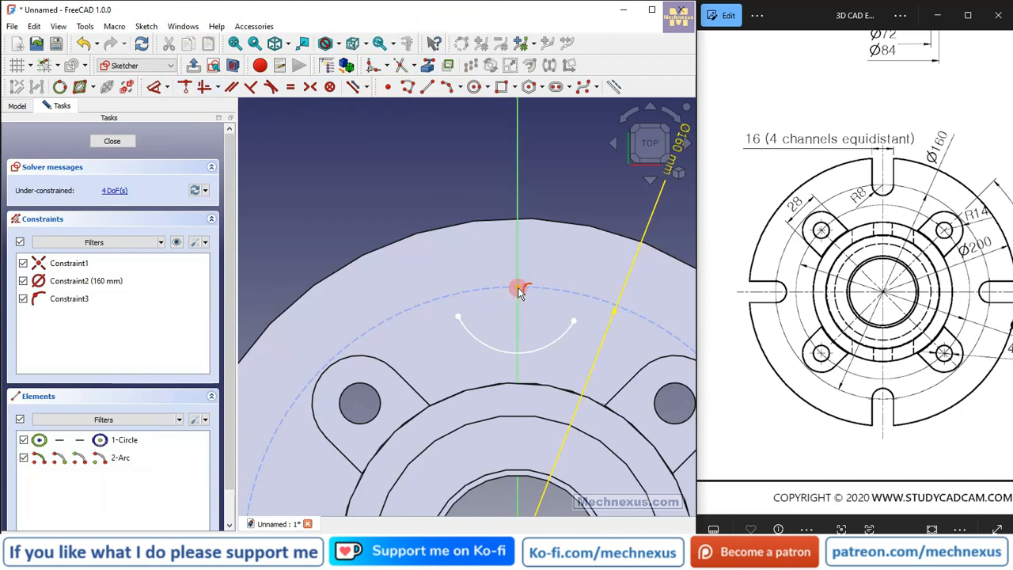
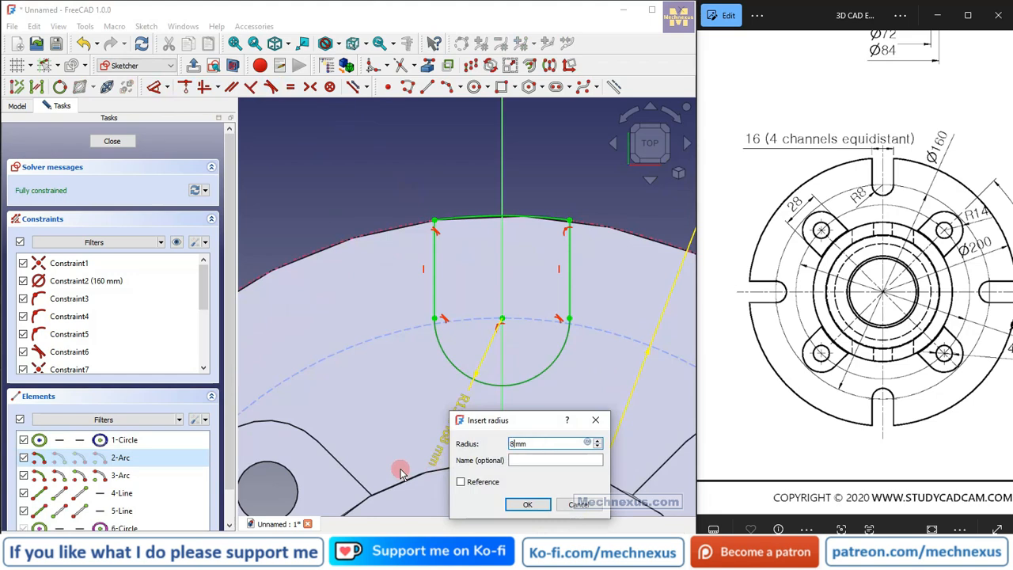
Set the radius of the channel's rounded end to 8 mm and close the sketch.
{"action": "left_click", "coordinate": [526, 503]}
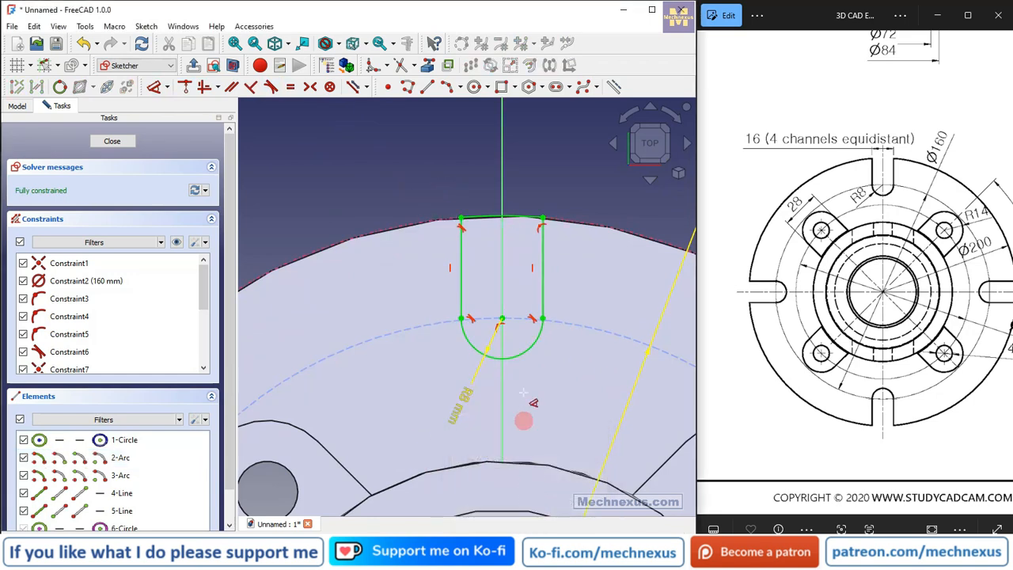
{"action": "scroll", "coordinate": [522, 420], "scroll_direction": "down", "scroll_amount": 2}
{"action": "left_click", "coordinate": [123, 140]}
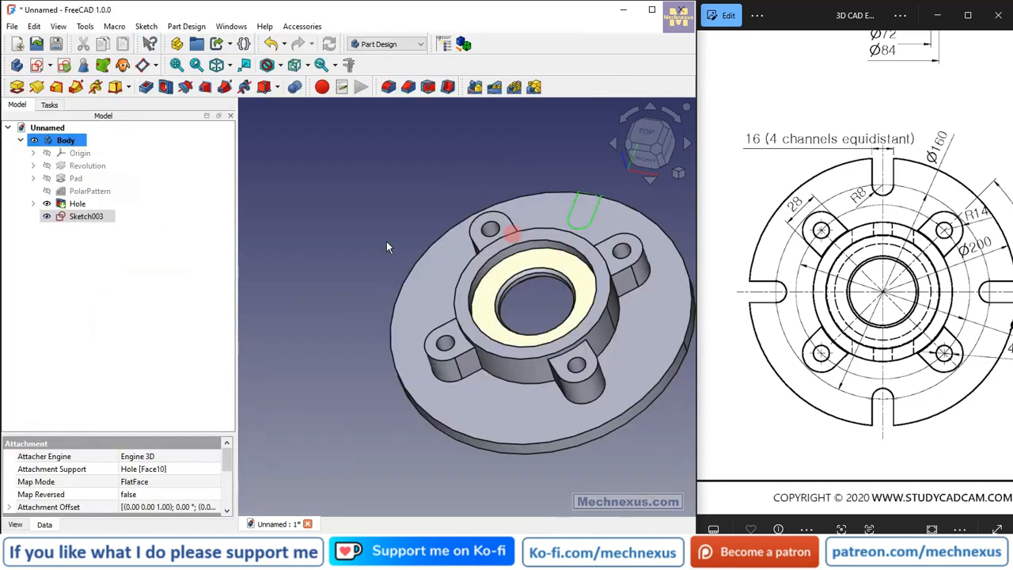
Pocket the channel profile through the full thickness of the flange.
{"action": "left_click", "coordinate": [142, 87]}
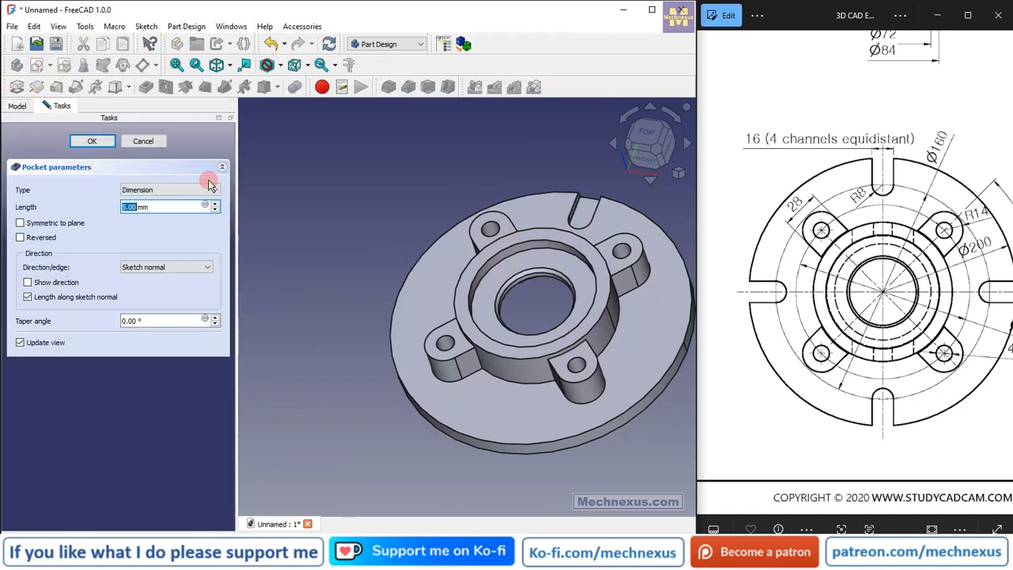
{"action": "left_click", "coordinate": [142, 196]}
{"action": "left_click", "coordinate": [170, 208]}
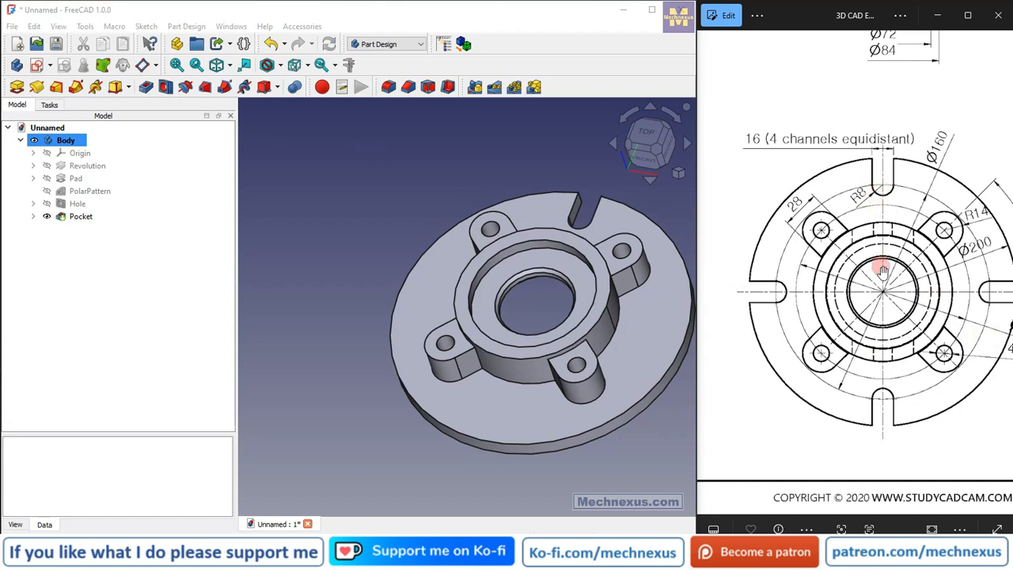
Repeat the channel pocket in a polar pattern of four equally spaced occurrences around the flange.
{"action": "left_click_drag", "start_coordinate": [897, 354], "coordinate": [876, 354]}
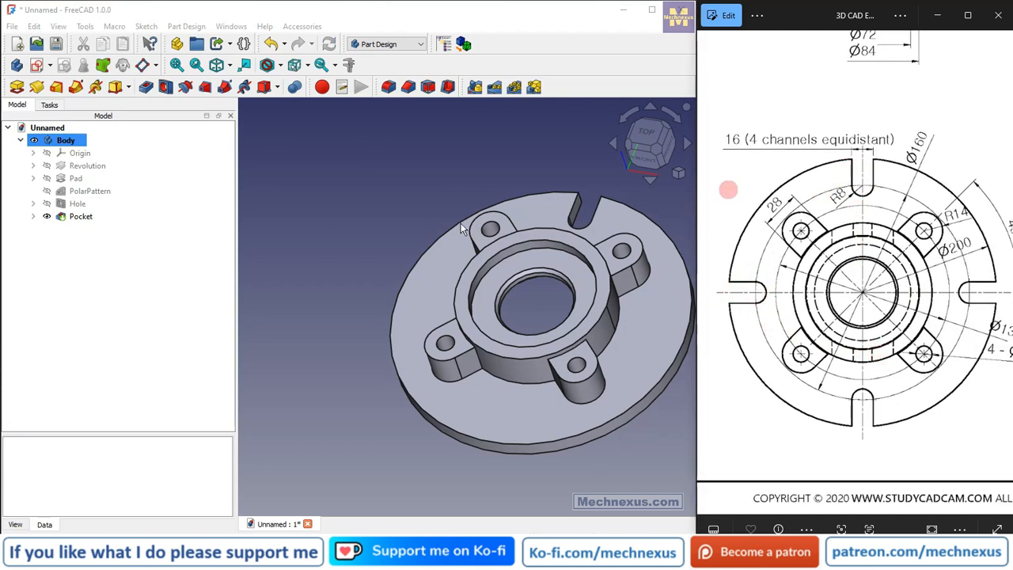
{"action": "left_click", "coordinate": [76, 217]}
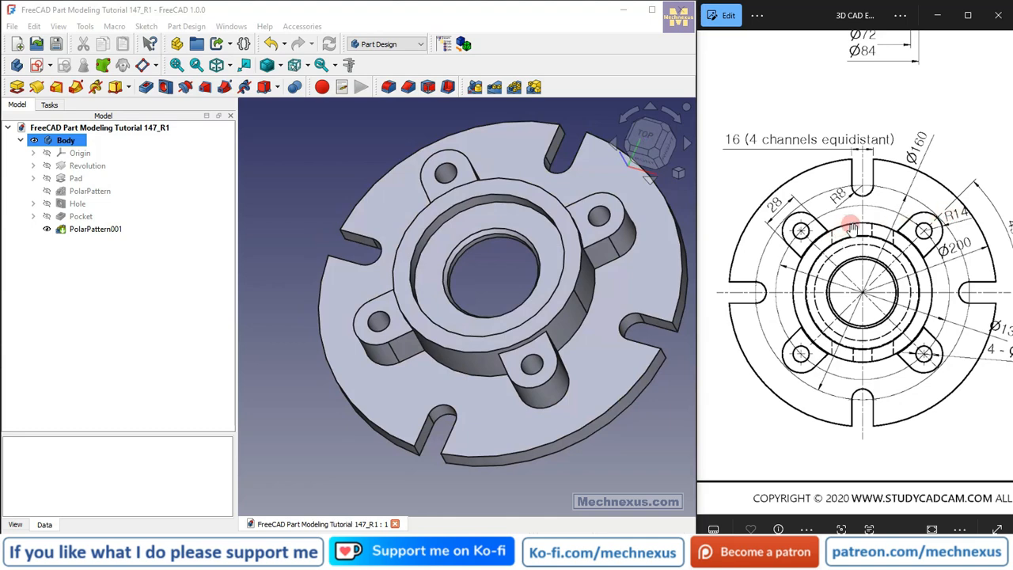
Examine the drawing's section, plan and 3D views for the size and position of the two rectangular through holes.
{"action": "left_click_drag", "start_coordinate": [887, 164], "coordinate": [887, 364]}
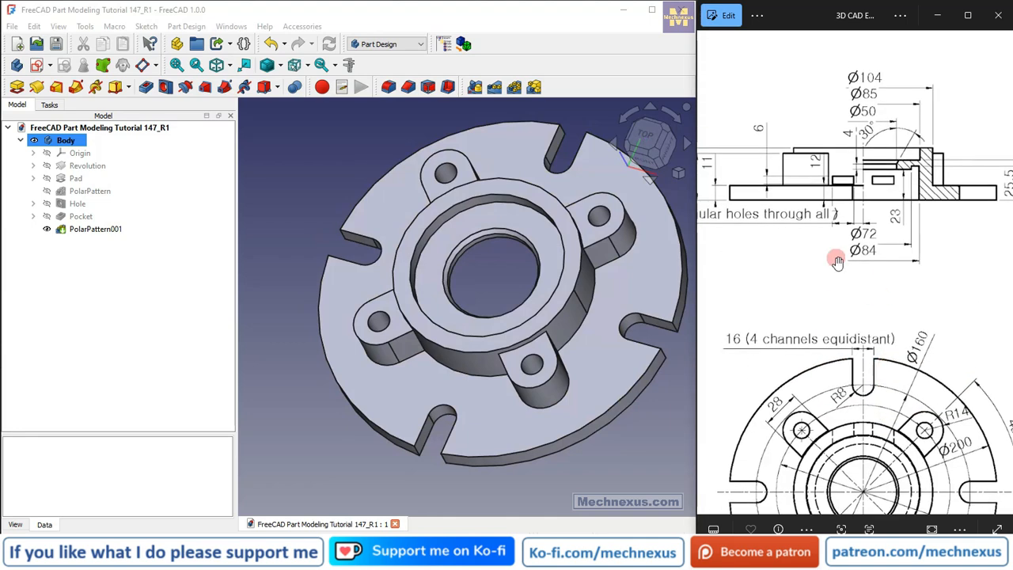
{"action": "left_click_drag", "start_coordinate": [837, 261], "coordinate": [899, 262]}
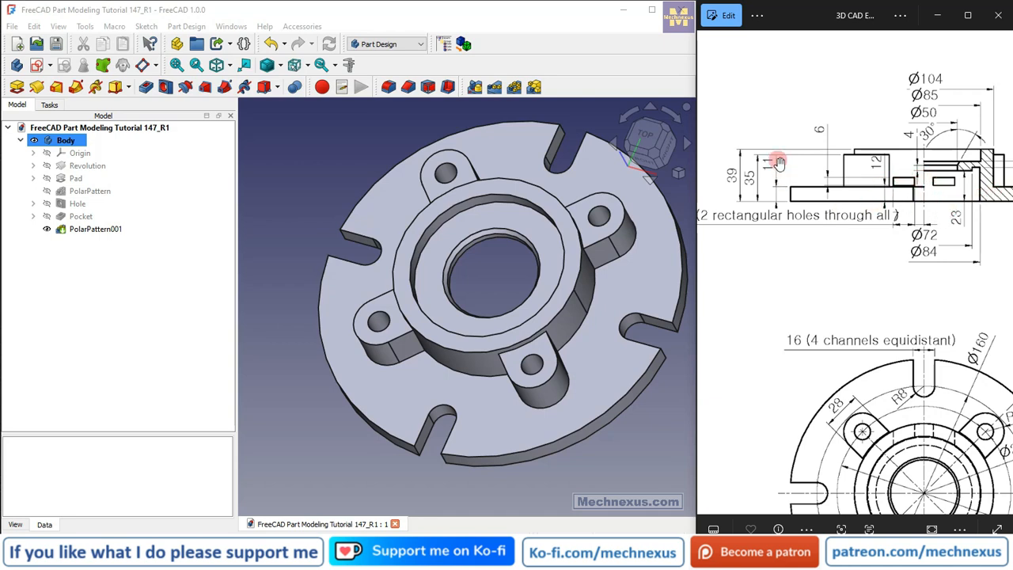
{"action": "scroll", "coordinate": [775, 285], "scroll_direction": "up", "scroll_amount": 3}
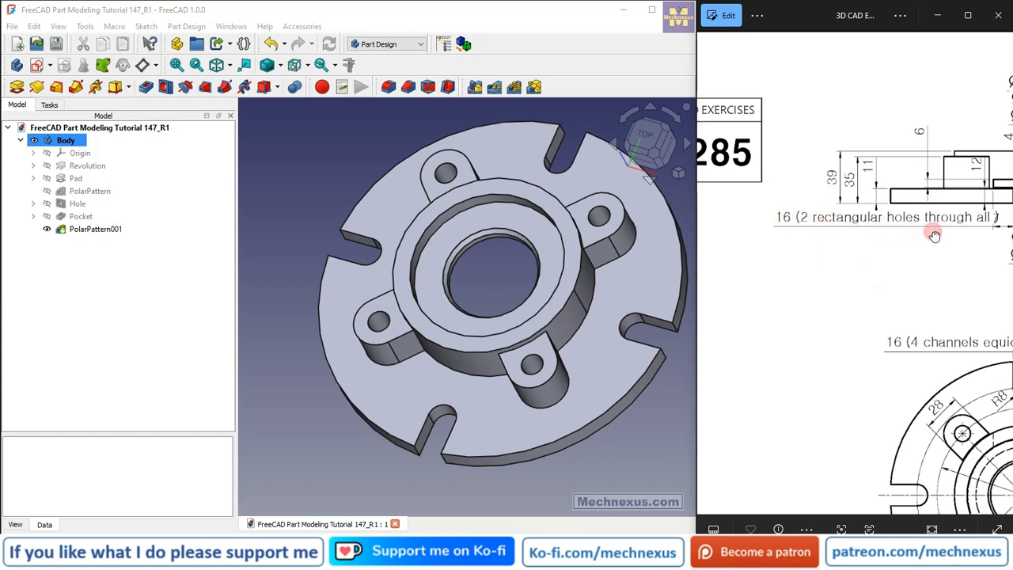
{"action": "left_click_drag", "start_coordinate": [931, 236], "coordinate": [882, 246]}
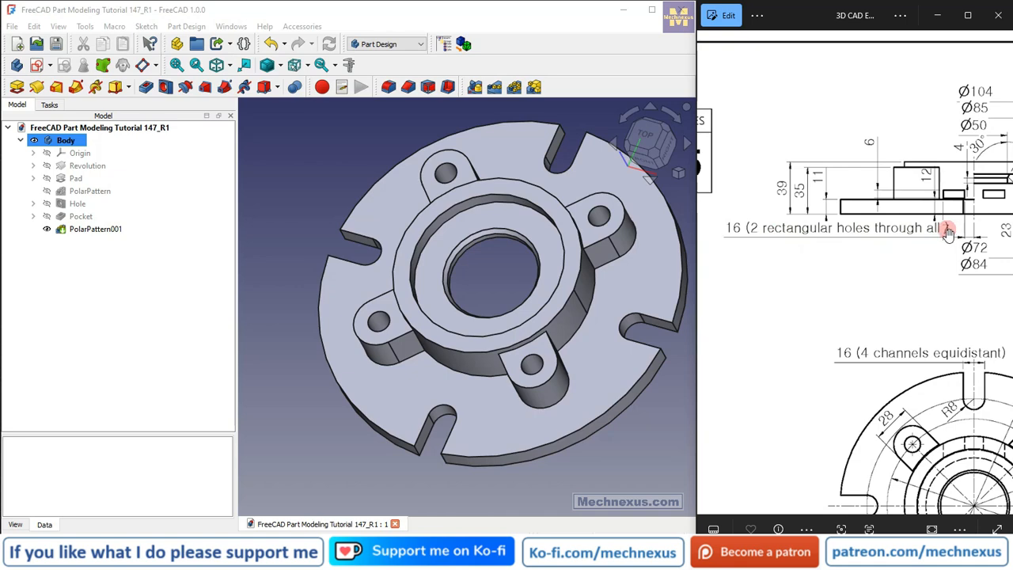
{"action": "scroll", "coordinate": [900, 372], "scroll_direction": "down", "scroll_amount": 3}
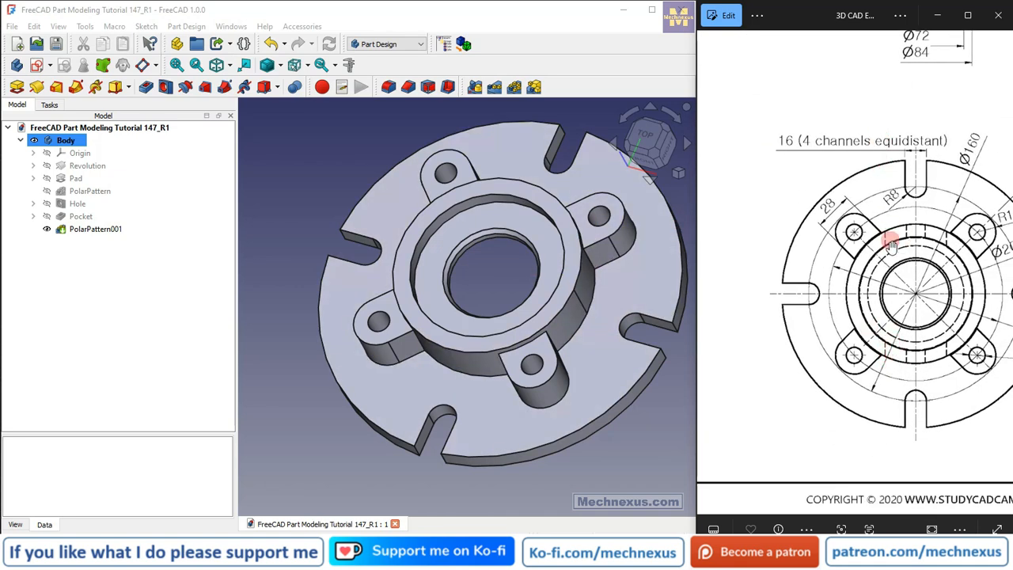
{"action": "scroll", "coordinate": [937, 273], "scroll_direction": "up", "scroll_amount": 2, "text": "ctrl"}
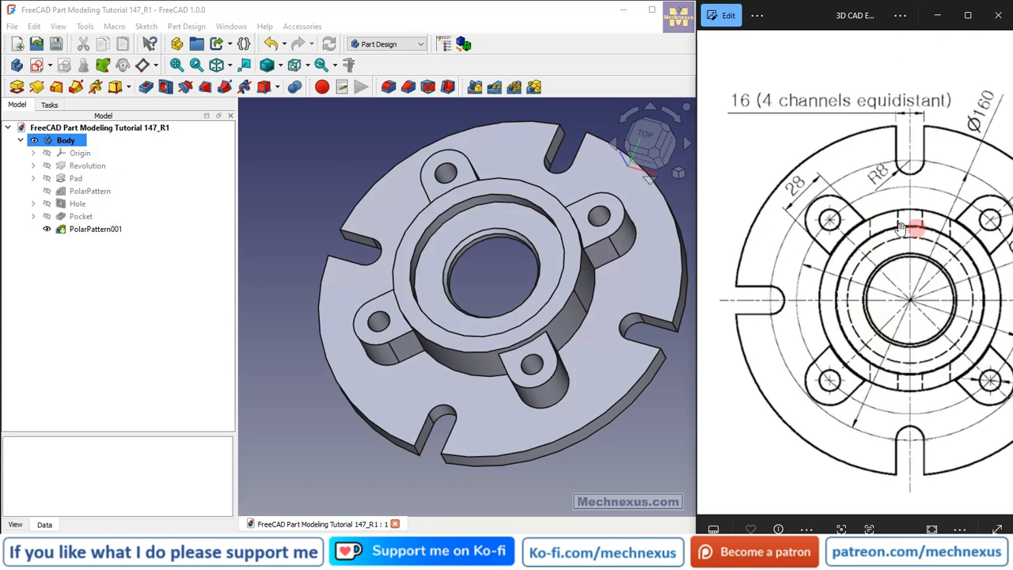
{"action": "scroll", "coordinate": [894, 269], "scroll_direction": "down", "scroll_amount": 3, "text": "ctrl"}
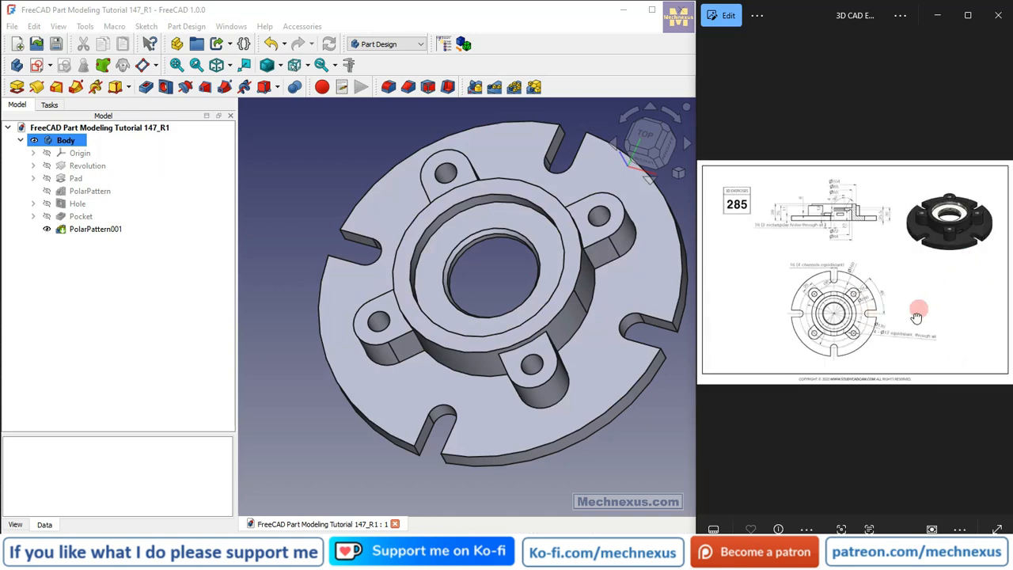
{"action": "scroll", "coordinate": [981, 222], "scroll_direction": "up", "scroll_amount": 5, "text": "ctrl"}
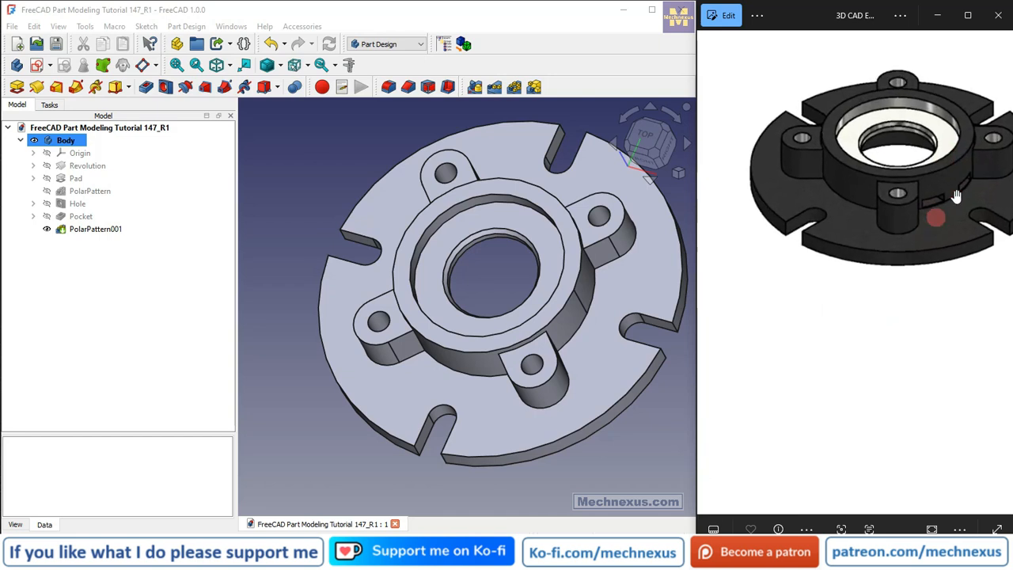
{"action": "left_click_drag", "start_coordinate": [902, 187], "coordinate": [811, 216]}
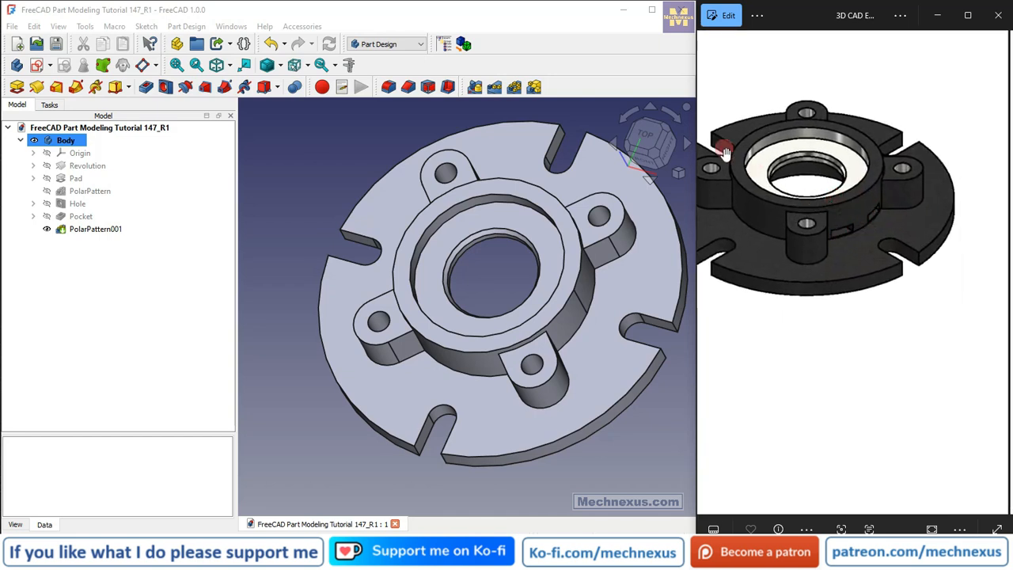
{"action": "scroll", "coordinate": [793, 206], "scroll_direction": "down", "scroll_amount": 5}
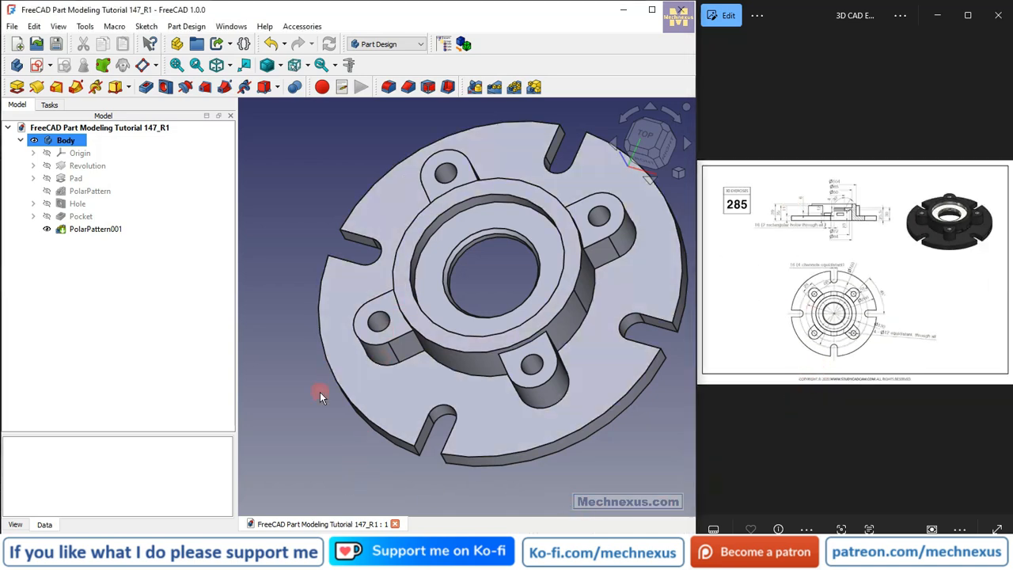
Show the body's origin planes and create a new sketch on the XZ plane.
{"action": "key", "text": "0"}
{"action": "scroll", "coordinate": [503, 241], "scroll_direction": "down", "scroll_amount": 3}
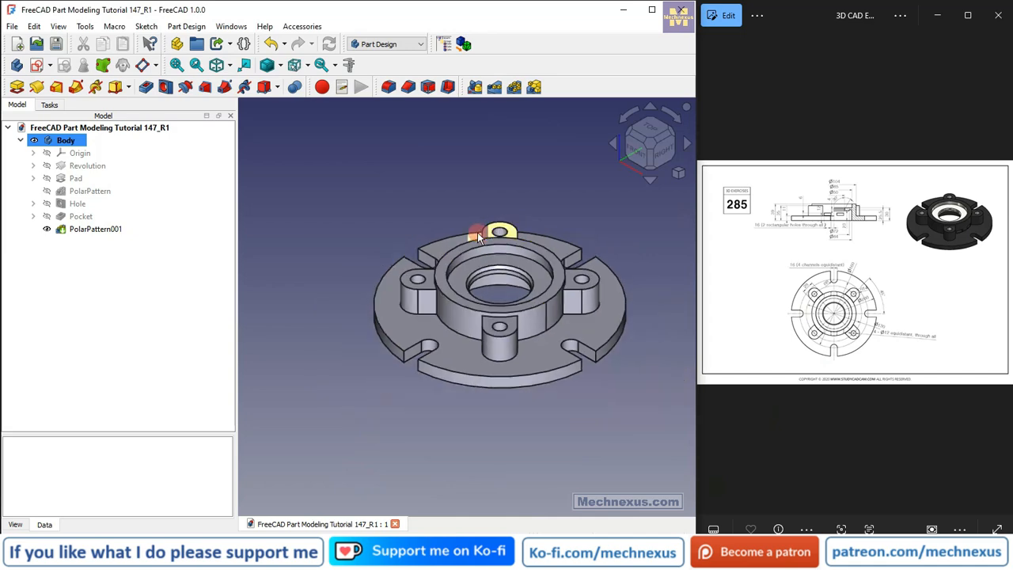
{"action": "scroll", "coordinate": [522, 283], "scroll_direction": "up", "scroll_amount": 3}
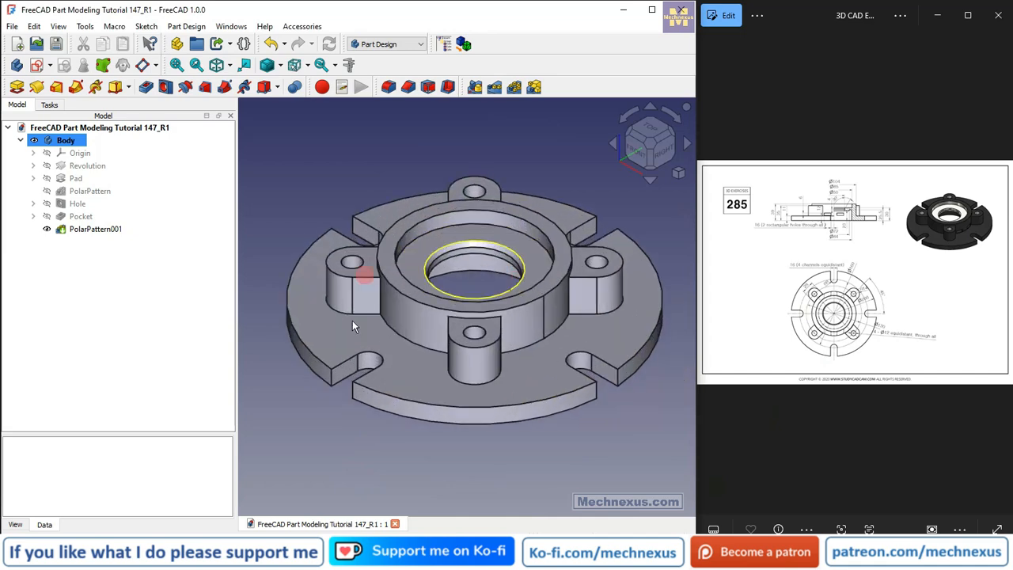
{"action": "left_click", "coordinate": [79, 153]}
{"action": "key", "text": "space"}
{"action": "scroll", "coordinate": [506, 245], "scroll_direction": "down", "scroll_amount": 5}
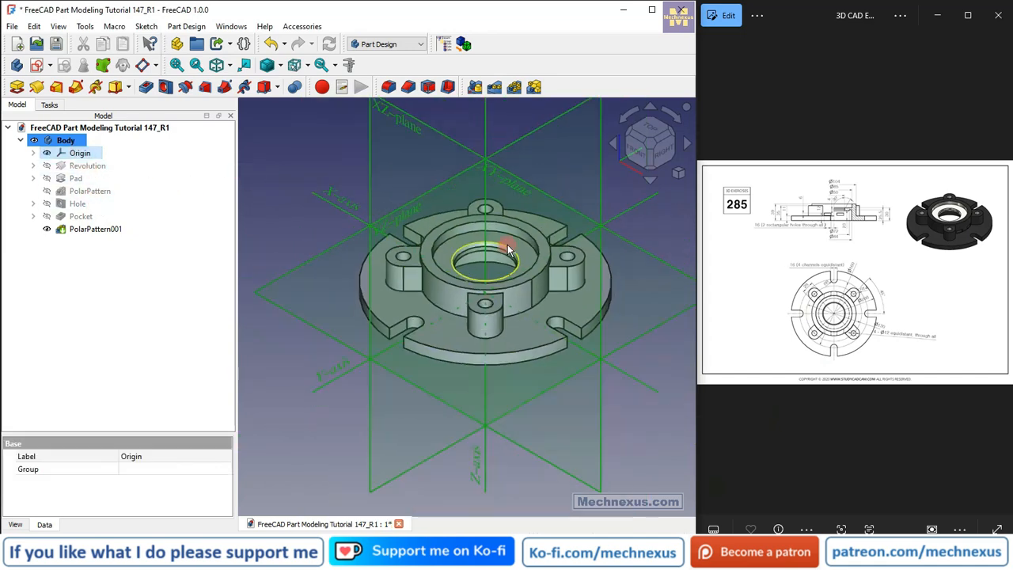
{"action": "left_click", "coordinate": [346, 161]}
{"action": "scroll", "coordinate": [878, 307], "scroll_direction": "up", "scroll_amount": 5}
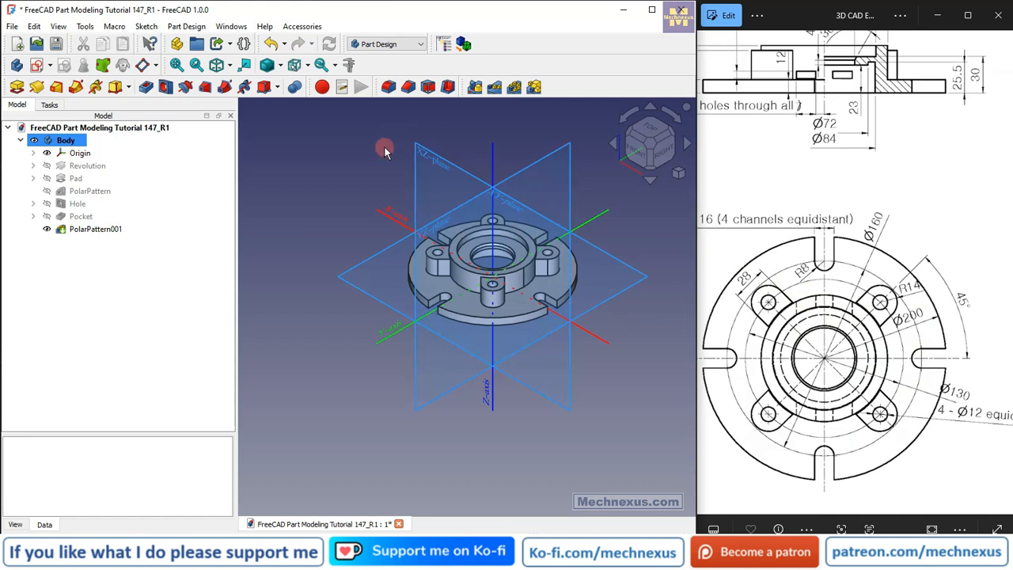
{"action": "left_click", "coordinate": [447, 164]}
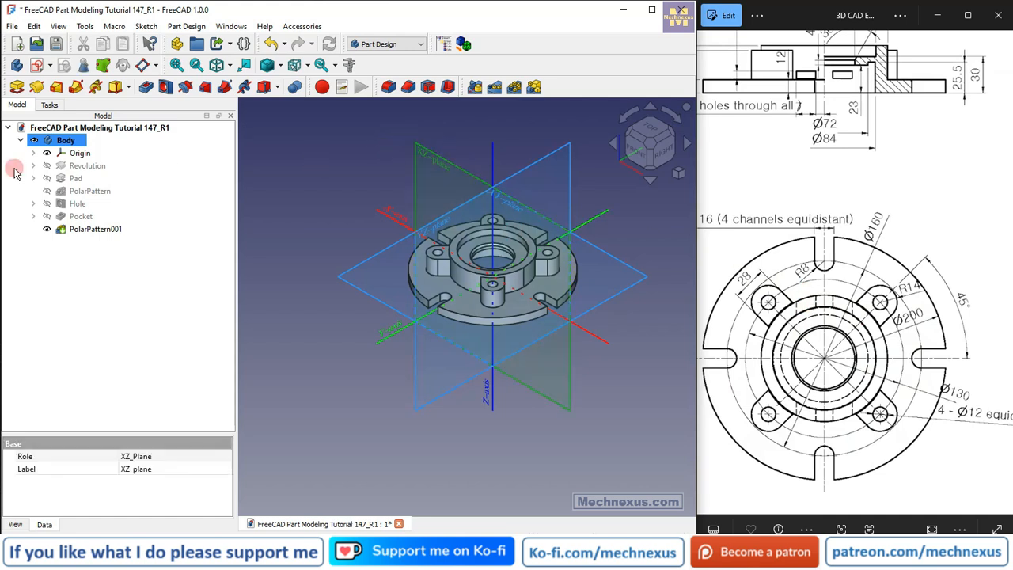
{"action": "left_click", "coordinate": [38, 65]}
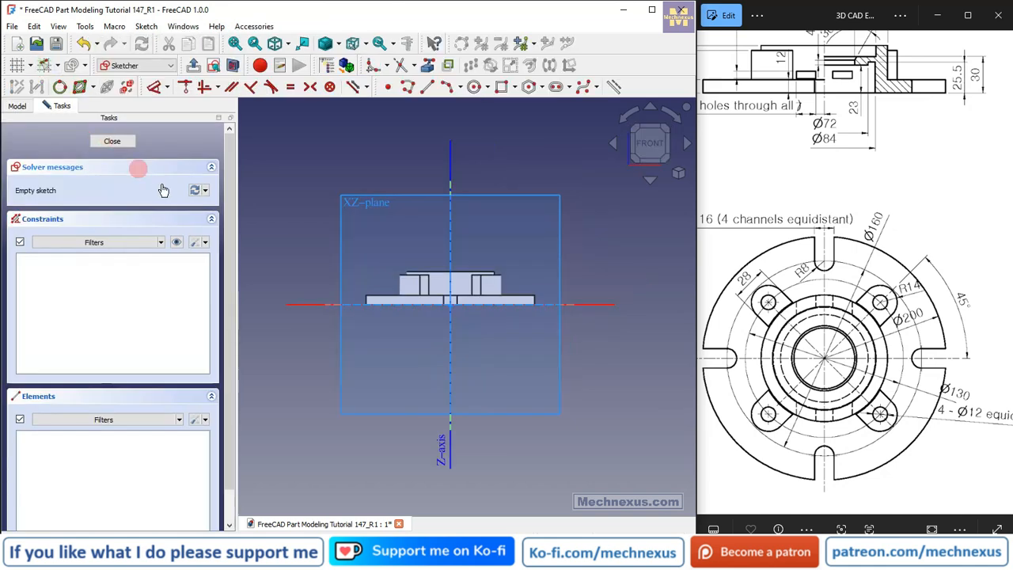
Hide the origin planes and switch the model display to wireframe.
{"action": "left_click", "coordinate": [17, 105]}
{"action": "left_click", "coordinate": [94, 156]}
{"action": "key", "text": "space"}
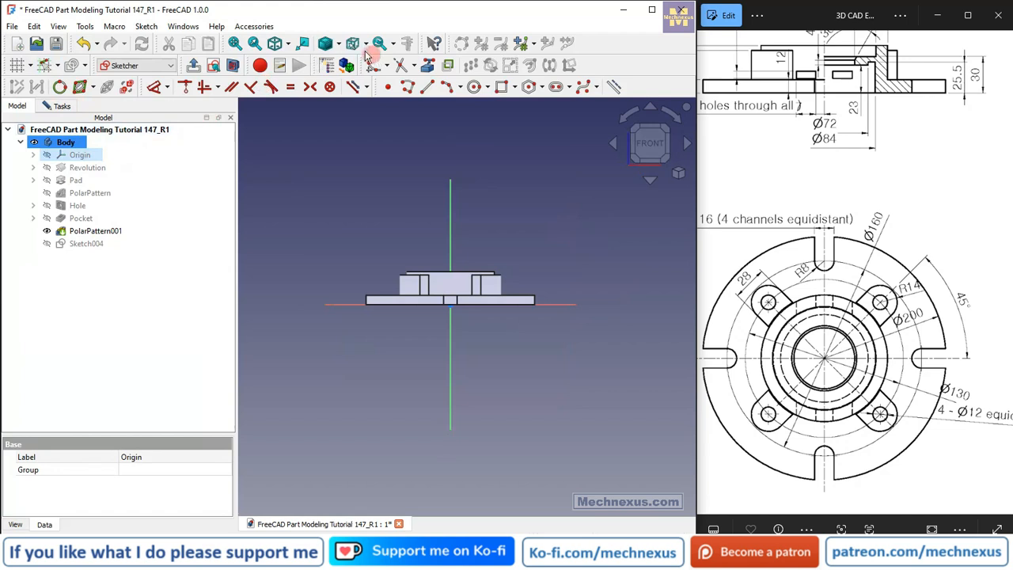
{"action": "left_click", "coordinate": [340, 45]}
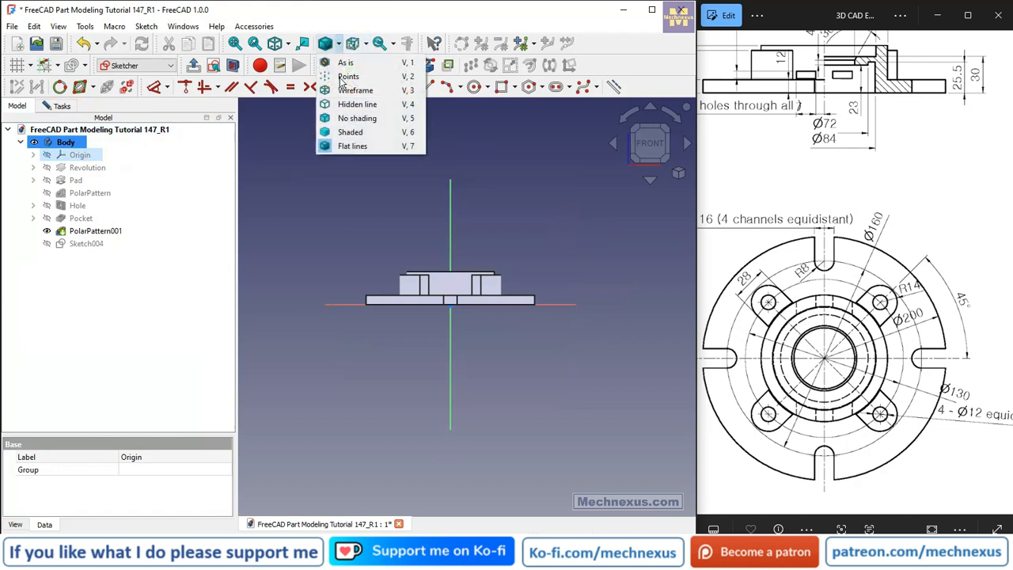
{"action": "left_click", "coordinate": [350, 88]}
{"action": "scroll", "coordinate": [436, 301], "scroll_direction": "up", "scroll_amount": 5}
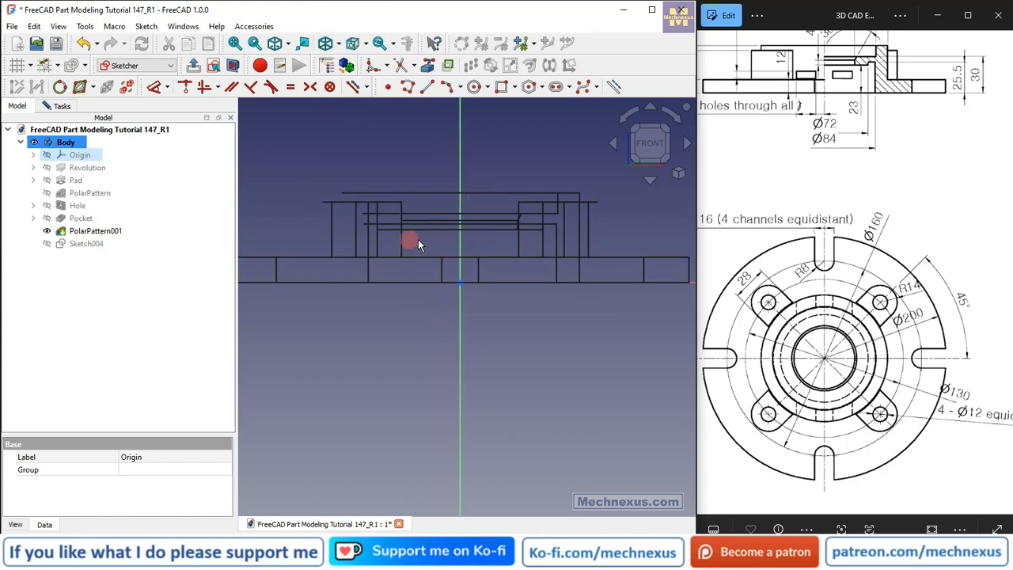
{"action": "scroll", "coordinate": [398, 240], "scroll_direction": "up", "scroll_amount": 2}
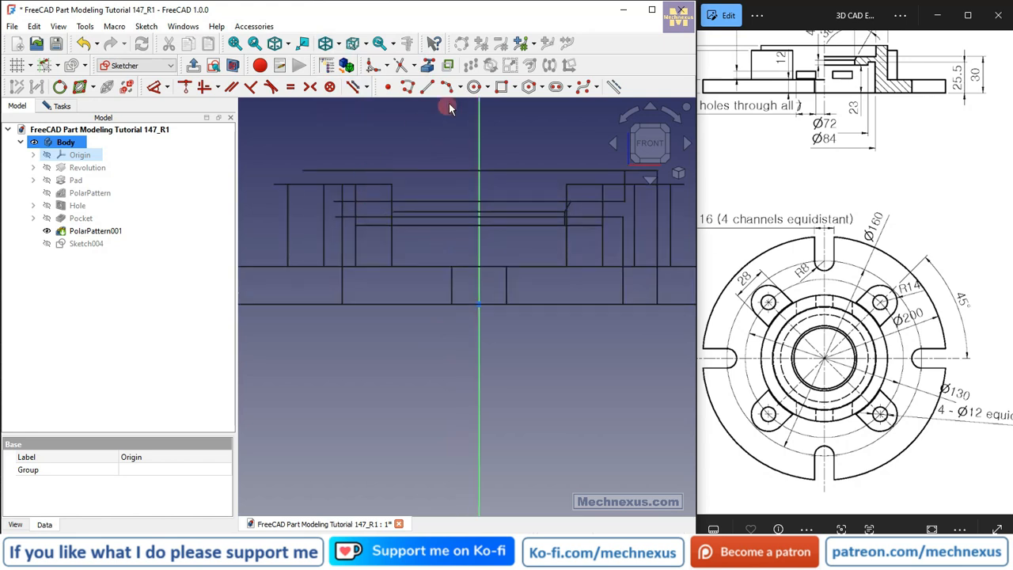
Sketch a rectangle about 12 mm wide and 4 mm high above the flange, to the left of the vertical axis.
{"action": "left_click", "coordinate": [501, 87]}
{"action": "scroll", "coordinate": [408, 223], "scroll_direction": "up", "scroll_amount": 3}
{"action": "left_click", "coordinate": [420, 223]}
{"action": "left_click", "coordinate": [496, 246]}
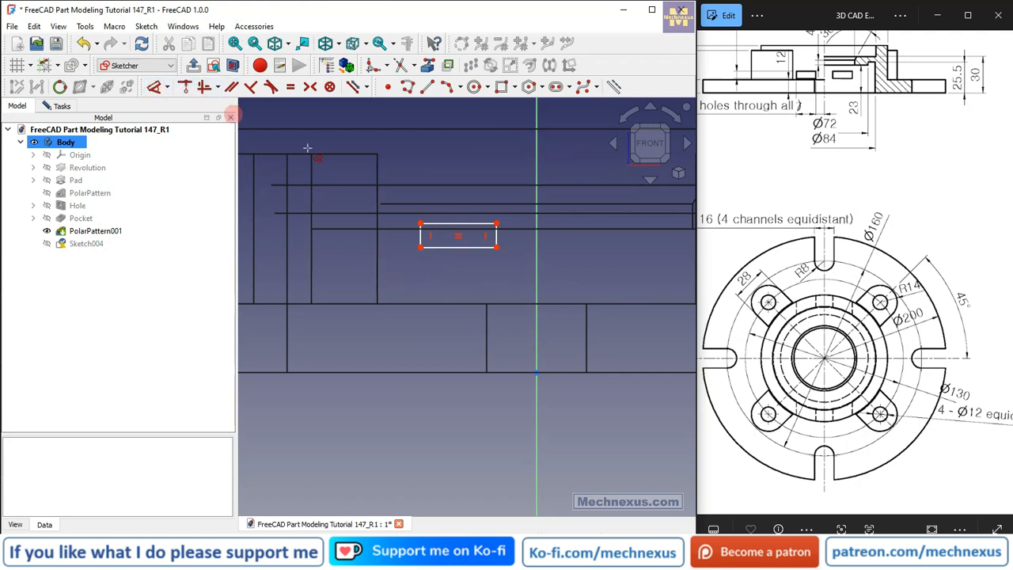
Set the rectangle's width to 16 mm and its height to 6 mm.
{"action": "left_click", "coordinate": [448, 248]}
{"action": "left_click", "coordinate": [459, 279]}
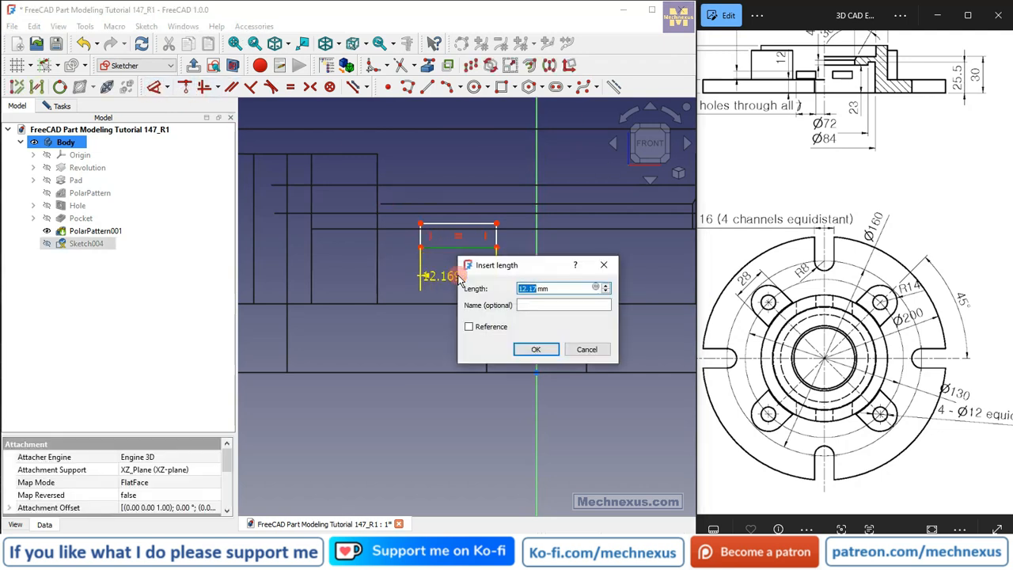
{"action": "key", "text": "Return"}
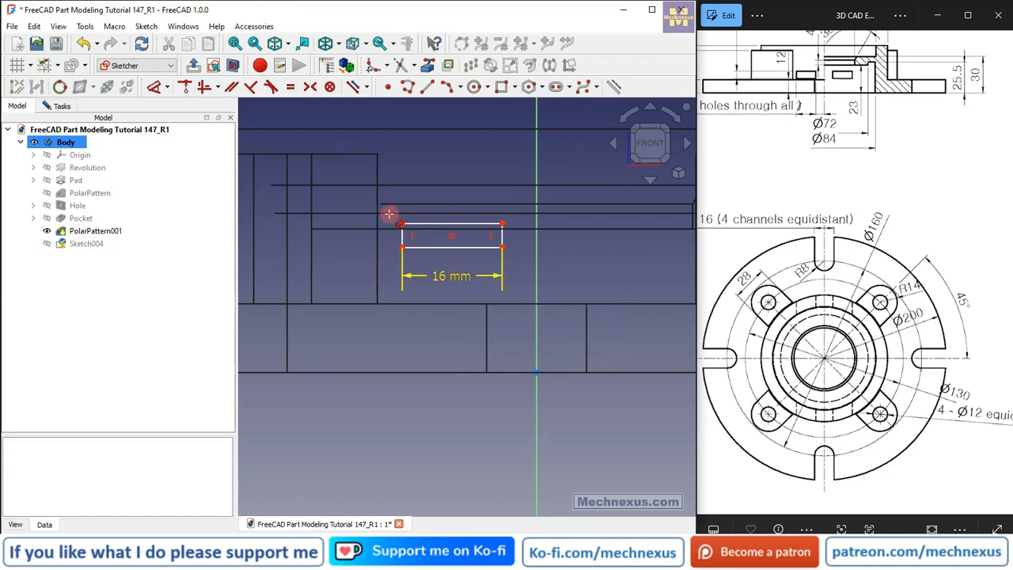
{"action": "left_click", "coordinate": [403, 235]}
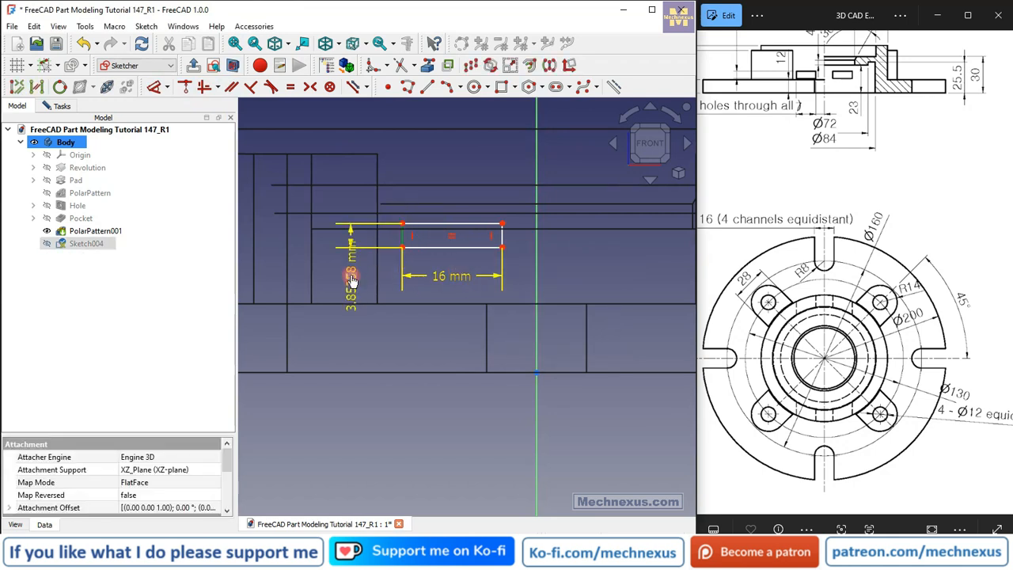
{"action": "left_click", "coordinate": [350, 290]}
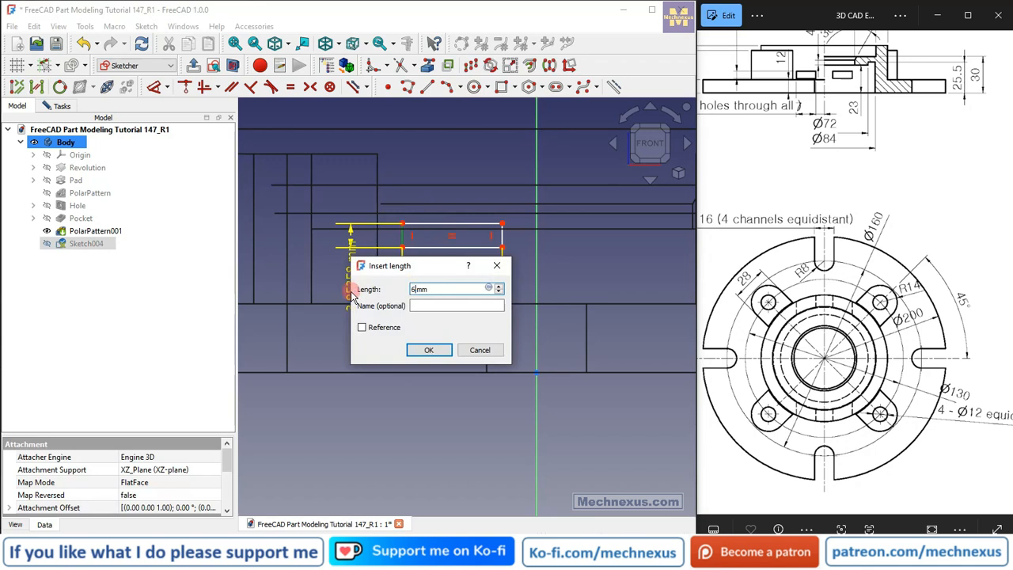
{"action": "key", "text": "Return"}
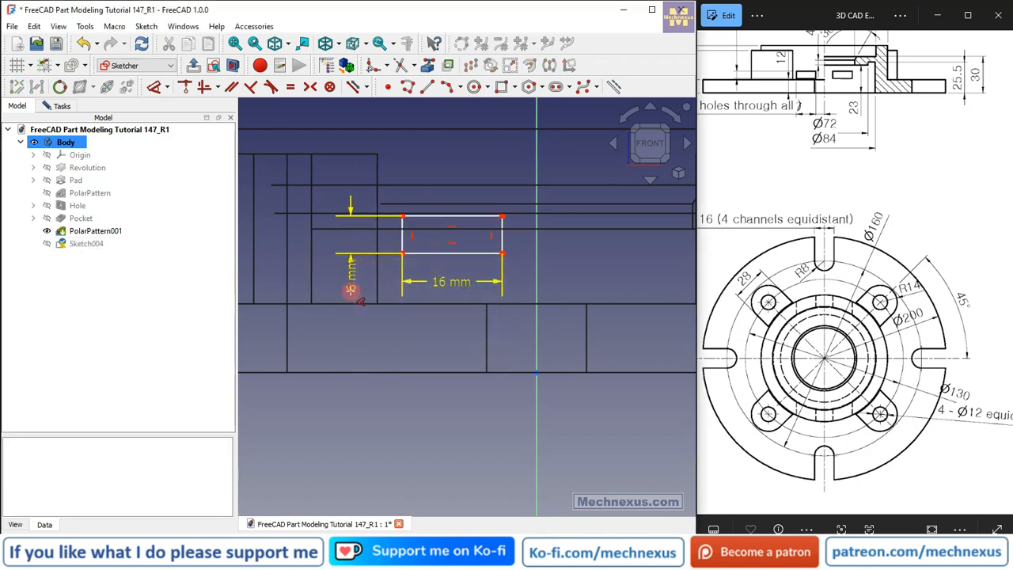
Set the horizontal distance between the rectangle's lower right corner and the vertical axis to 4 mm.
{"action": "left_click", "coordinate": [502, 254]}
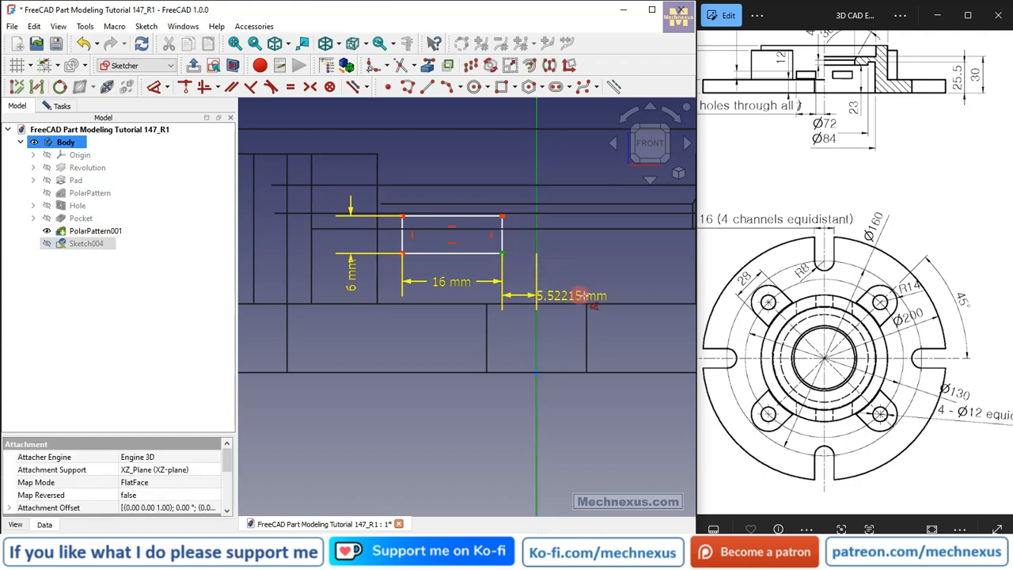
{"action": "left_click", "coordinate": [583, 293]}
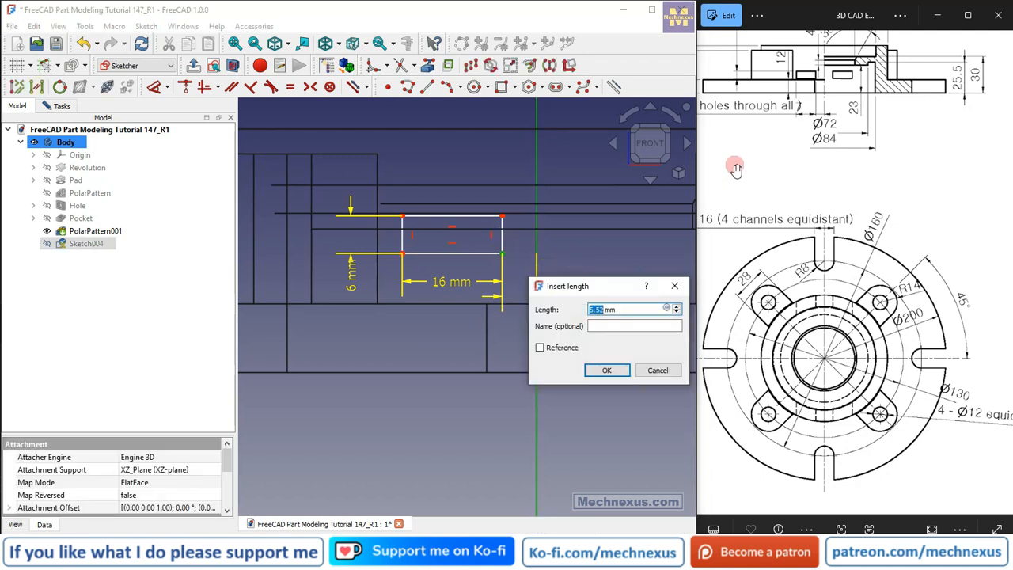
{"action": "key", "text": "Return"}
Set the vertical distance from the origin to the rectangle's lower right corner to 12 mm, as given in the drawing.
{"action": "mouse_move", "coordinate": [855, 132]}
{"action": "left_mouse_down"}
{"action": "mouse_move", "coordinate": [899, 250]}
{"action": "mouse_move", "coordinate": [935, 281]}
{"action": "left_mouse_up"}
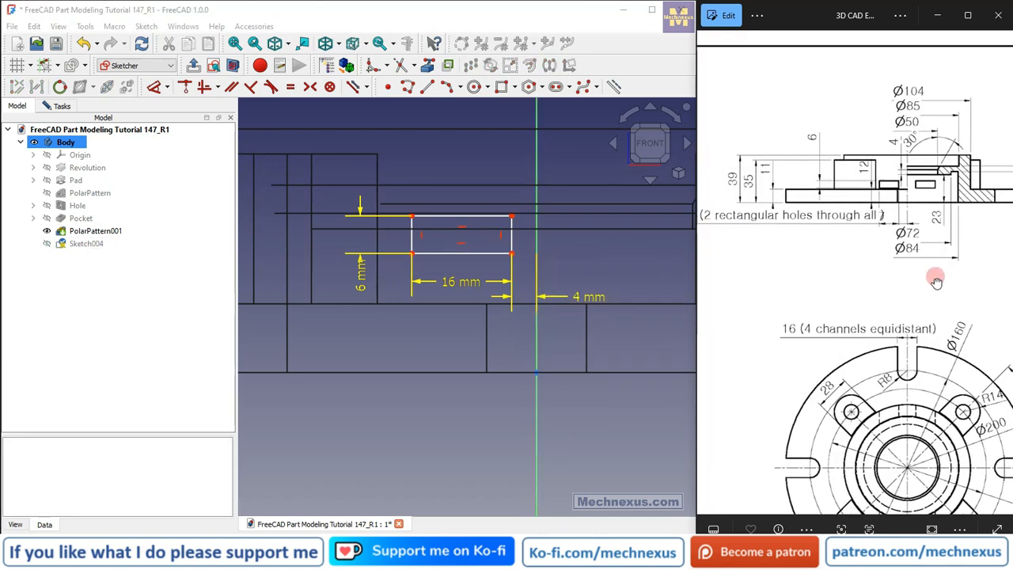
{"action": "left_click", "coordinate": [439, 261]}
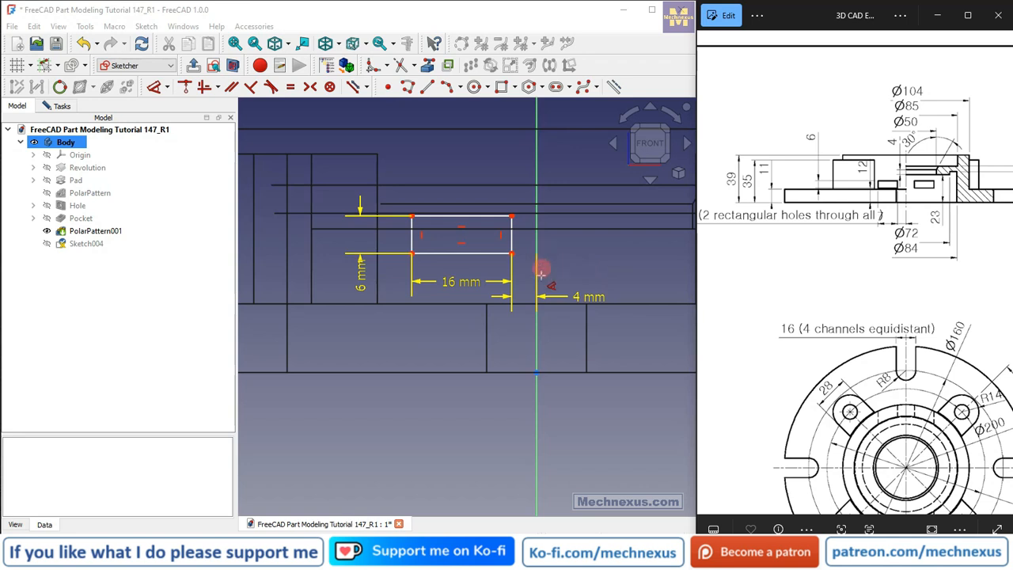
{"action": "scroll", "coordinate": [513, 303], "scroll_direction": "down", "scroll_amount": 5}
{"action": "left_click", "coordinate": [817, 294]}
{"action": "left_click", "coordinate": [989, 246]}
{"action": "left_click", "coordinate": [908, 200]}
{"action": "scroll", "coordinate": [908, 200], "scroll_direction": "up", "scroll_amount": 3}
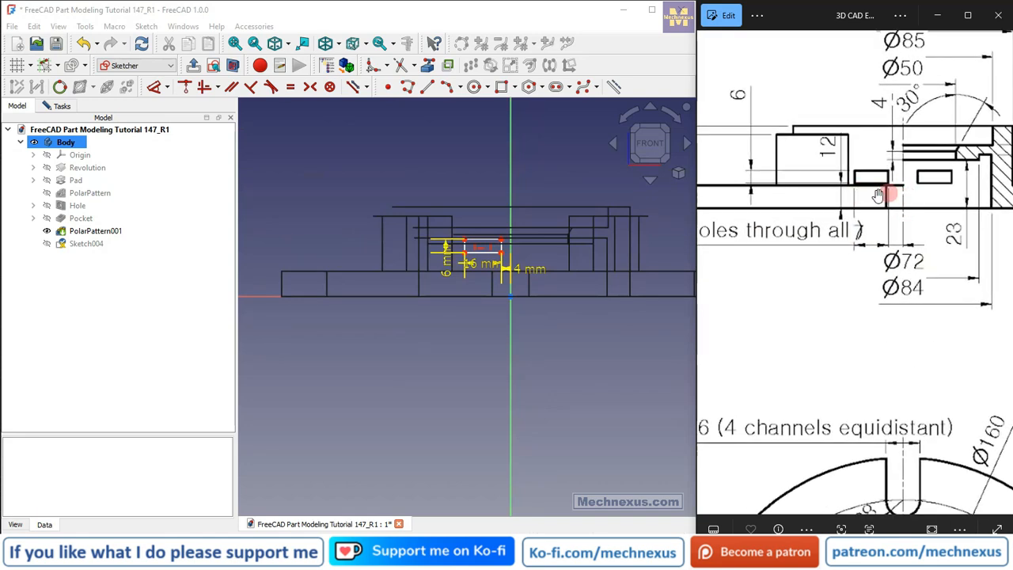
{"action": "left_click", "coordinate": [510, 295]}
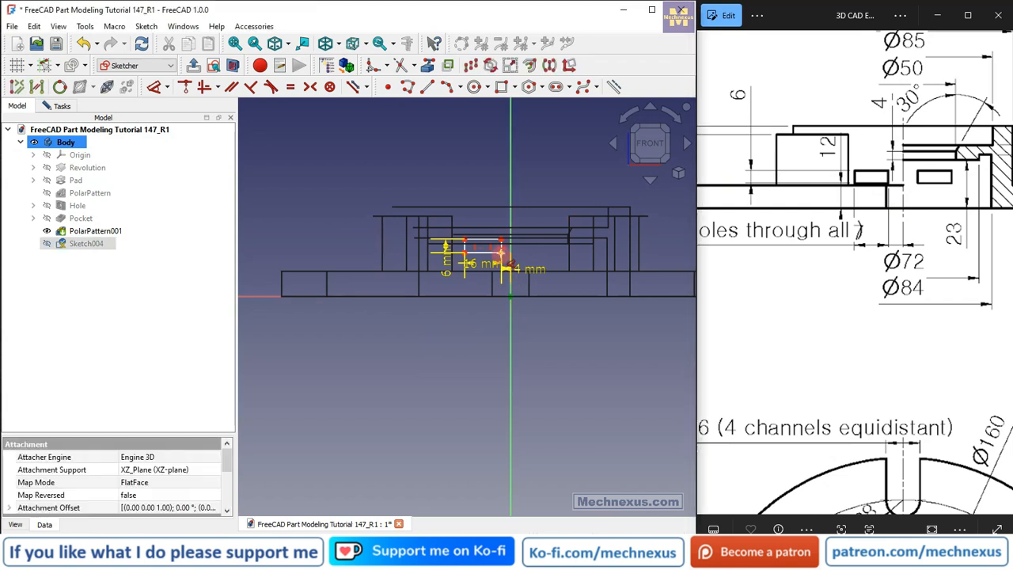
{"action": "left_click", "coordinate": [561, 276]}
{"action": "type", "text": "12"}
{"action": "key", "text": "Return"}
{"action": "scroll", "coordinate": [491, 261], "scroll_direction": "up", "scroll_amount": 5}
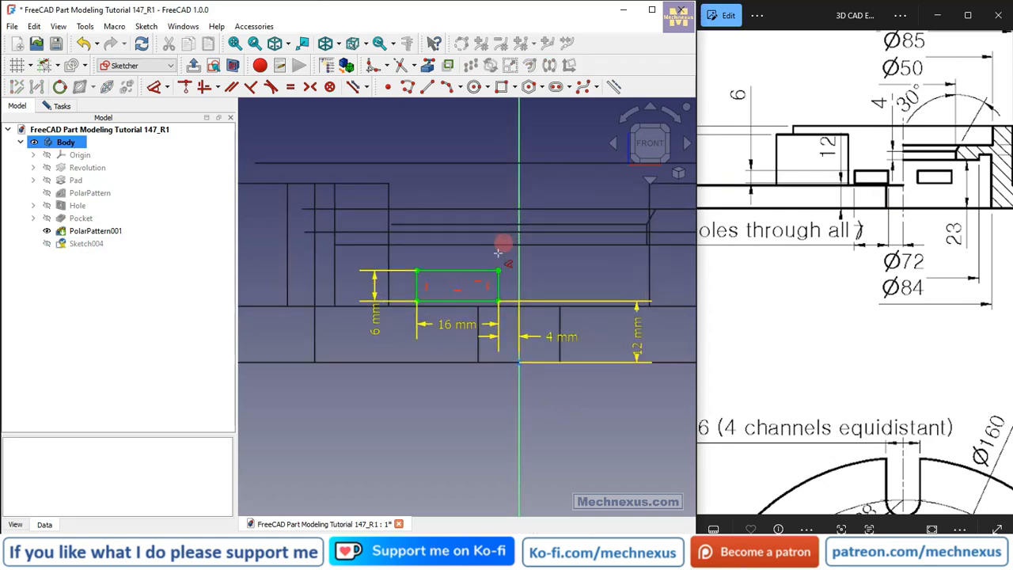
Finish editing the rectangle sketch and return to the model tree.
{"action": "scroll", "coordinate": [506, 332], "scroll_direction": "down", "scroll_amount": 3}
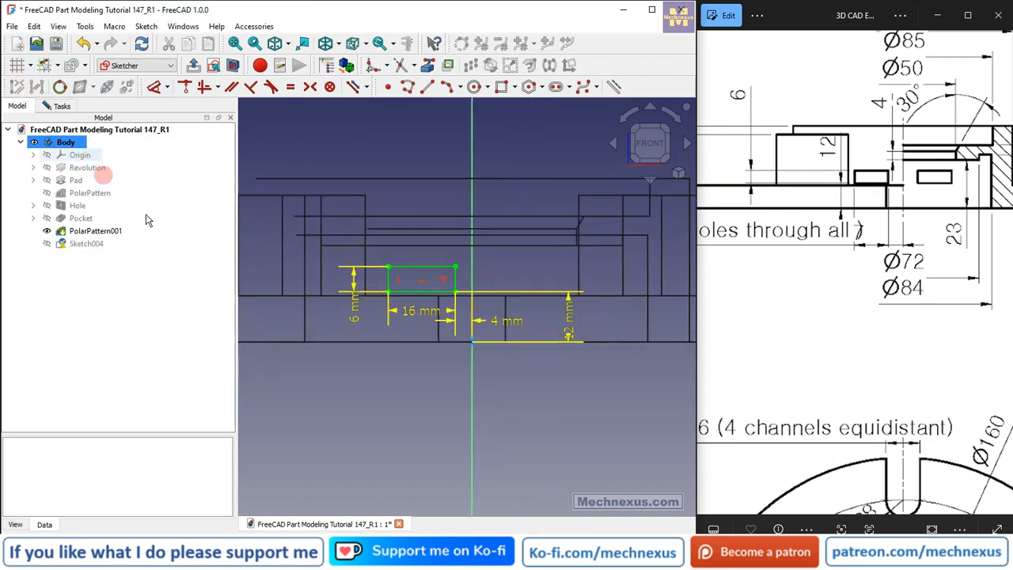
{"action": "right_click", "coordinate": [140, 262]}
{"action": "left_click", "coordinate": [75, 292]}
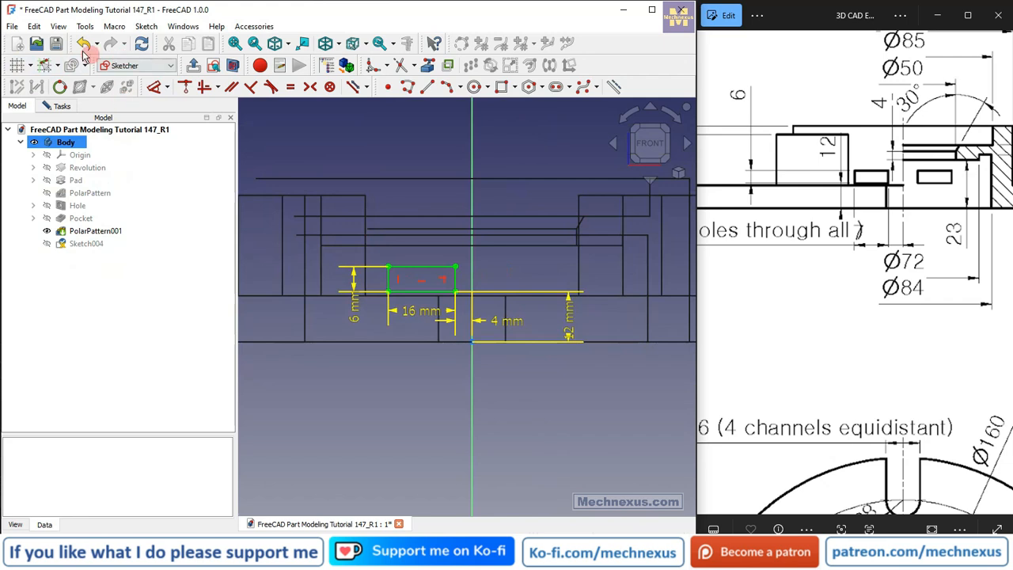
{"action": "left_click", "coordinate": [193, 65]}
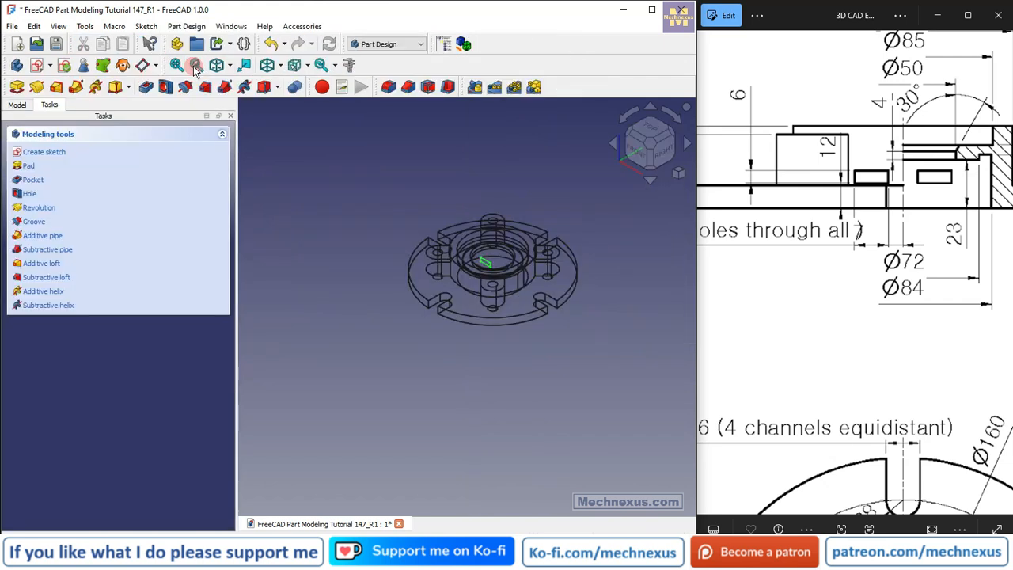
{"action": "left_click", "coordinate": [396, 340]}
{"action": "left_click", "coordinate": [16, 105]}
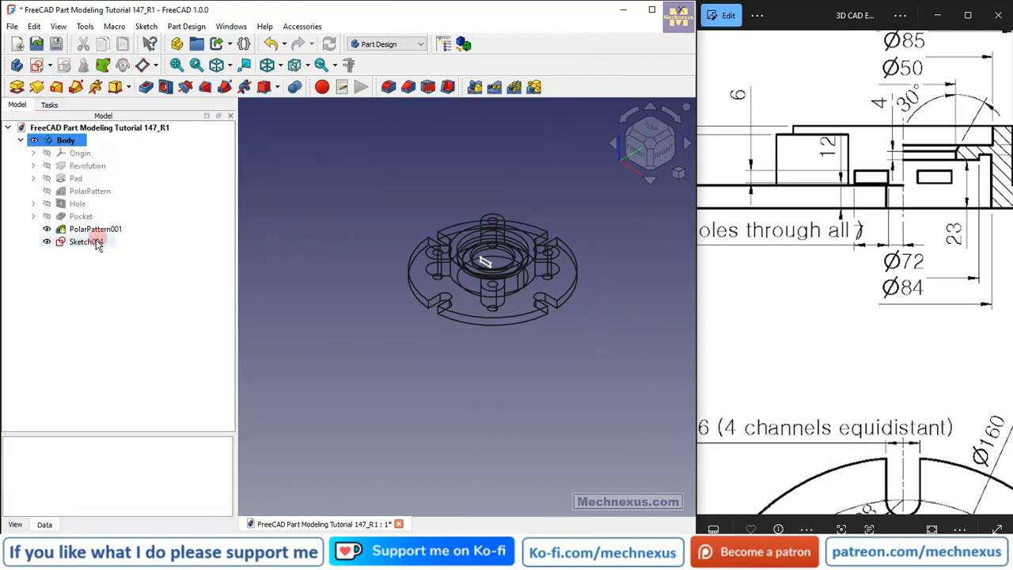
Pocket the 16 by 6 mm rectangle sketch through all, symmetric to the sketch plane.
{"action": "left_click", "coordinate": [81, 242]}
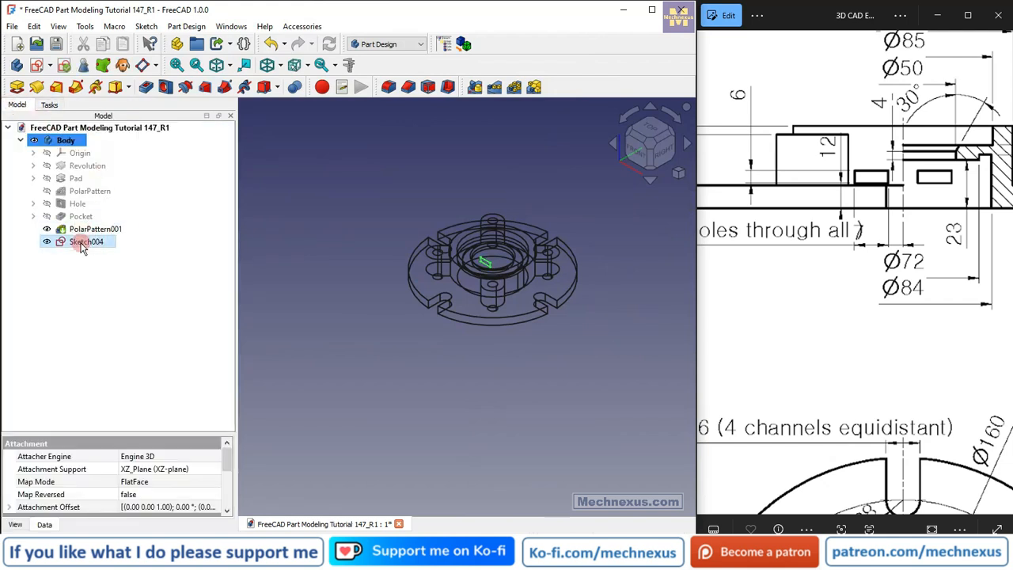
{"action": "left_click", "coordinate": [272, 267]}
{"action": "left_click", "coordinate": [80, 246]}
{"action": "left_click", "coordinate": [145, 85]}
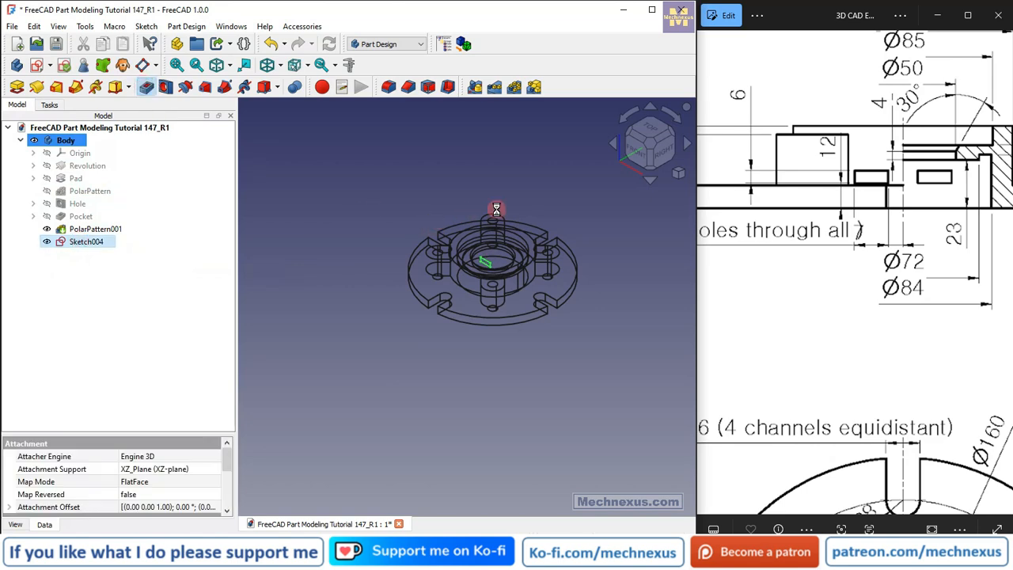
{"action": "scroll", "coordinate": [452, 330], "scroll_direction": "up", "scroll_amount": 1}
{"action": "middle_click_drag", "start_coordinate": [449, 332], "coordinate": [464, 293]}
{"action": "left_click", "coordinate": [141, 190]}
{"action": "left_click", "coordinate": [150, 209]}
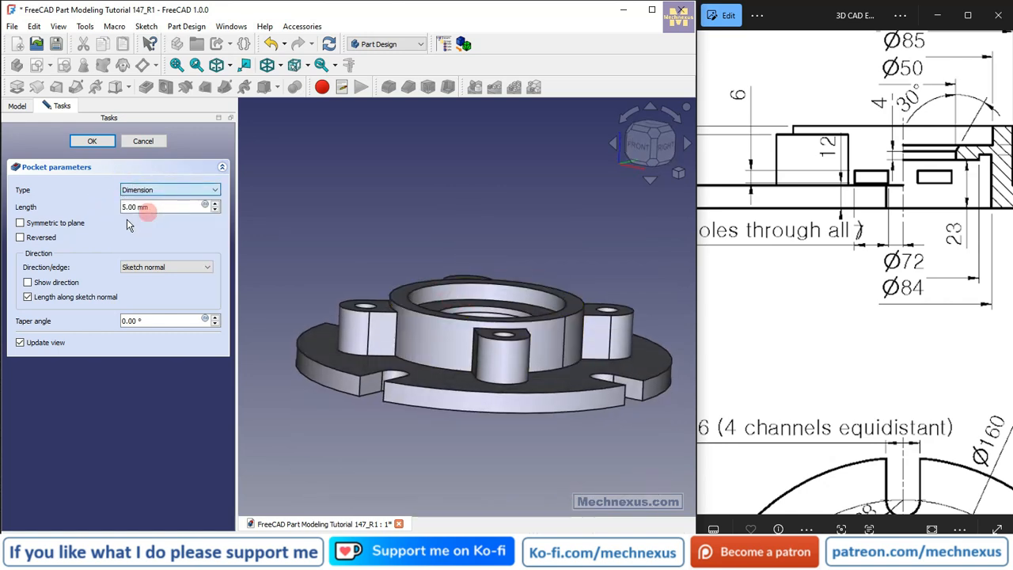
{"action": "left_click", "coordinate": [20, 223]}
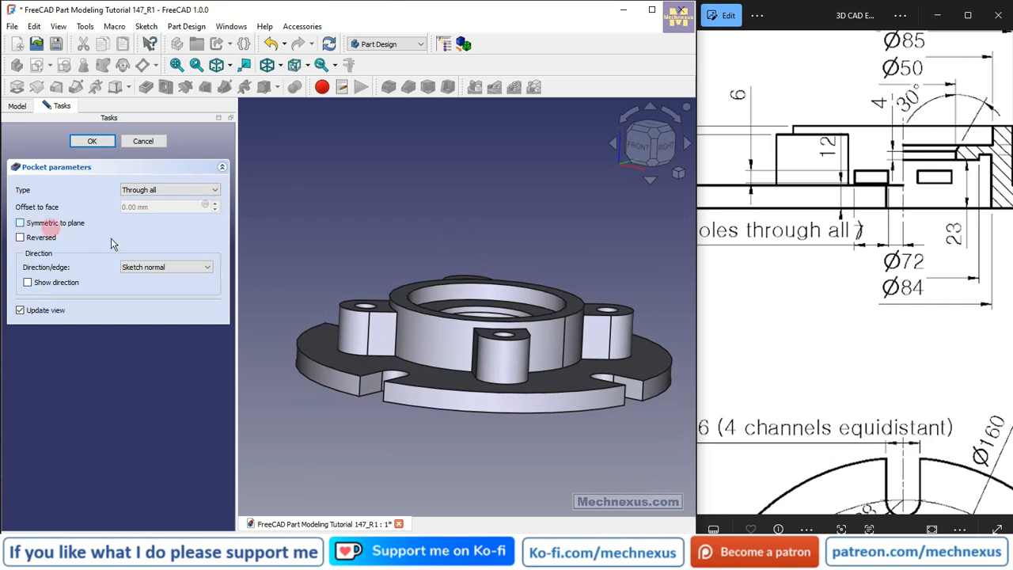
Examine the rectangular cut through the hub wall and compare it with the side and plan views in the drawing.
{"action": "middle_click_drag", "start_coordinate": [414, 242], "coordinate": [434, 269]}
{"action": "scroll", "coordinate": [461, 279], "scroll_direction": "up", "scroll_amount": 3}
{"action": "middle_click_drag", "start_coordinate": [464, 316], "coordinate": [391, 389]}
{"action": "scroll", "coordinate": [466, 318], "scroll_direction": "down", "scroll_amount": 3}
{"action": "mouse_move", "coordinate": [465, 318]}
{"action": "middle_mouse_down"}
{"action": "mouse_move", "coordinate": [581, 245]}
{"action": "mouse_move", "coordinate": [593, 227]}
{"action": "mouse_move", "coordinate": [584, 225]}
{"action": "middle_mouse_up"}
{"action": "mouse_move", "coordinate": [849, 439]}
{"action": "left_mouse_down"}
{"action": "mouse_move", "coordinate": [830, 345]}
{"action": "mouse_move", "coordinate": [828, 230]}
{"action": "left_mouse_up"}
{"action": "scroll", "coordinate": [829, 231], "scroll_direction": "down", "scroll_amount": 2}
{"action": "scroll", "coordinate": [830, 269], "scroll_direction": "down", "scroll_amount": 3}
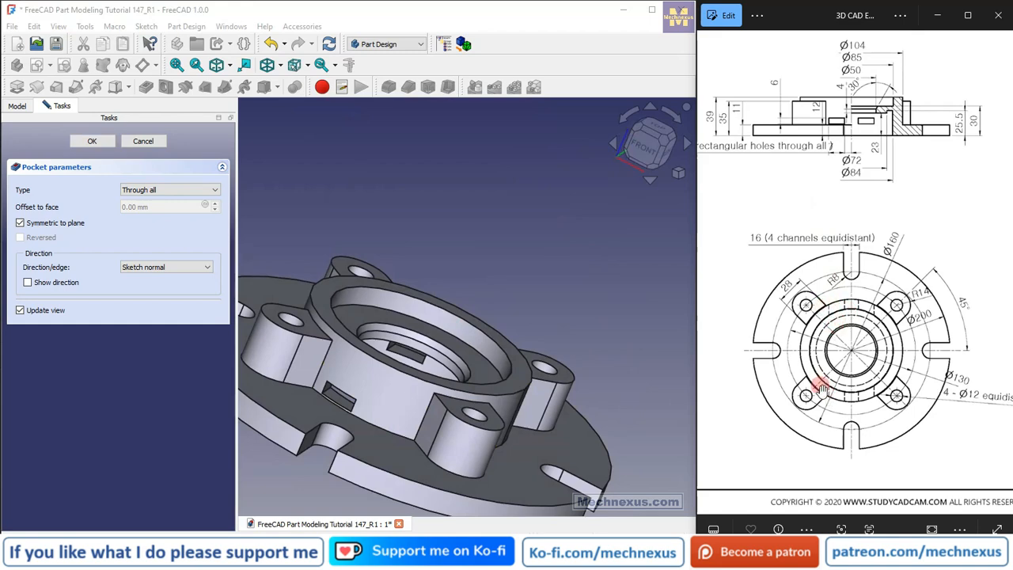
{"action": "scroll", "coordinate": [815, 411], "scroll_direction": "up", "scroll_amount": 2}
{"action": "scroll", "coordinate": [877, 301], "scroll_direction": "up", "scroll_amount": 2}
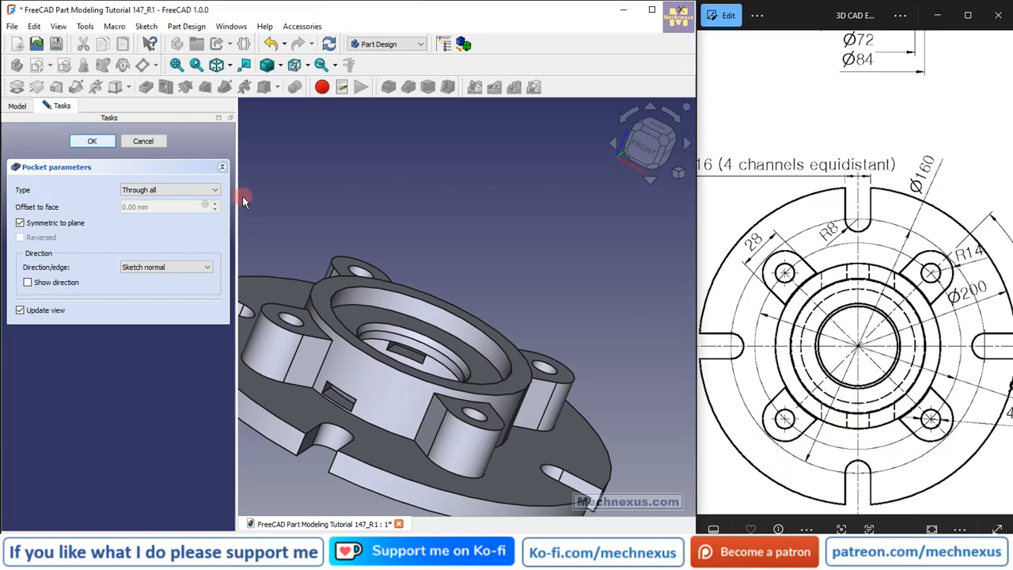
Accept the rectangular pocket and mirror it about the base YZ plane.
{"action": "left_click", "coordinate": [97, 142]}
{"action": "key", "text": "0"}
{"action": "scroll", "coordinate": [434, 181], "scroll_direction": "down", "scroll_amount": 4}
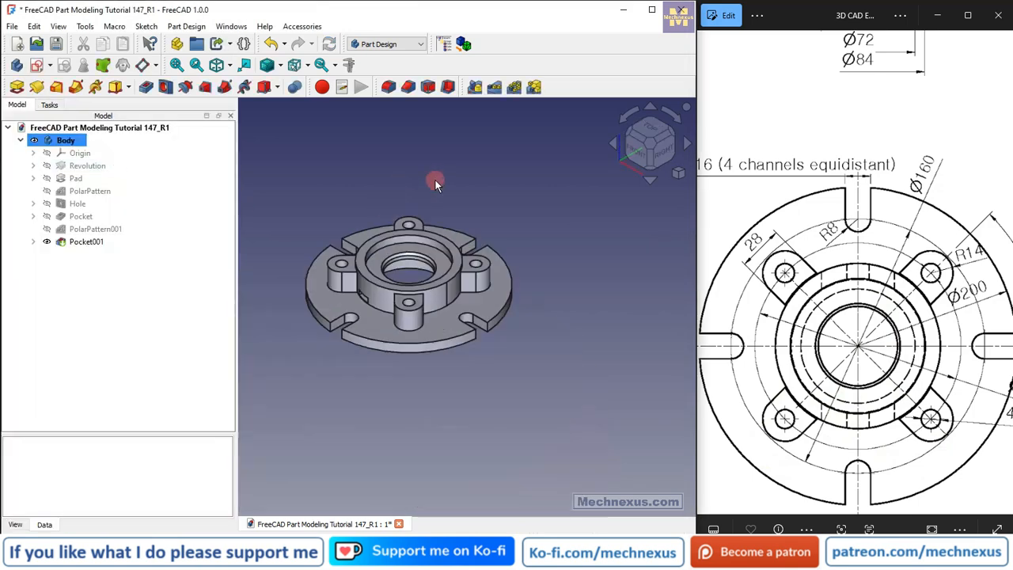
{"action": "left_click", "coordinate": [84, 241]}
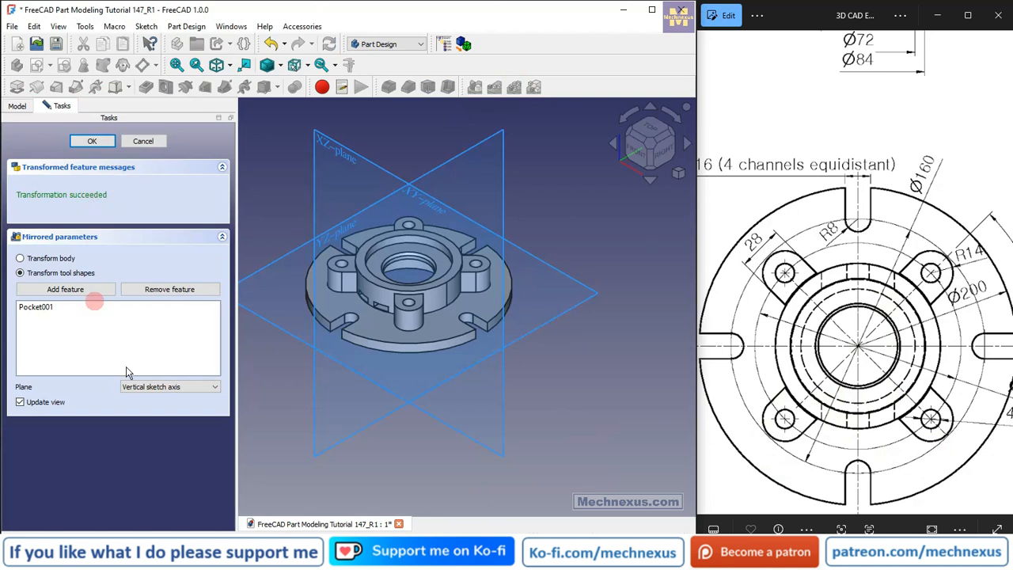
{"action": "left_click", "coordinate": [164, 389]}
{"action": "left_click", "coordinate": [157, 443]}
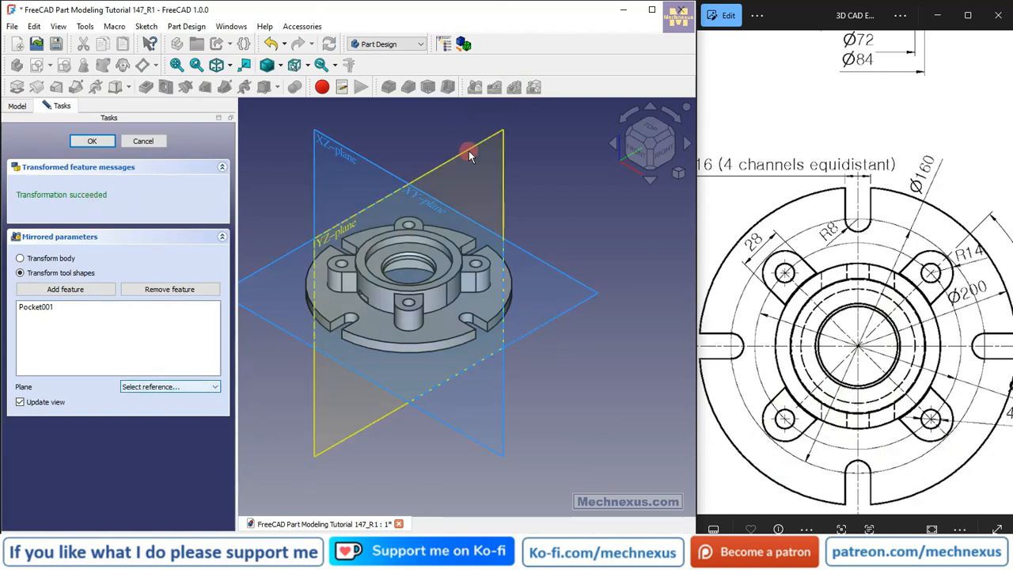
{"action": "left_click", "coordinate": [469, 153]}
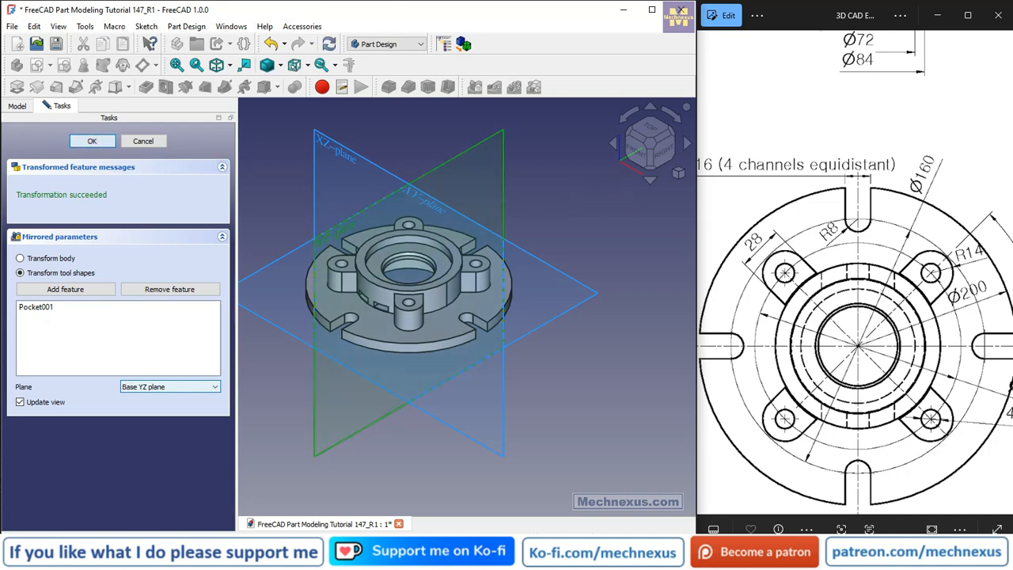
{"action": "left_click", "coordinate": [91, 140]}
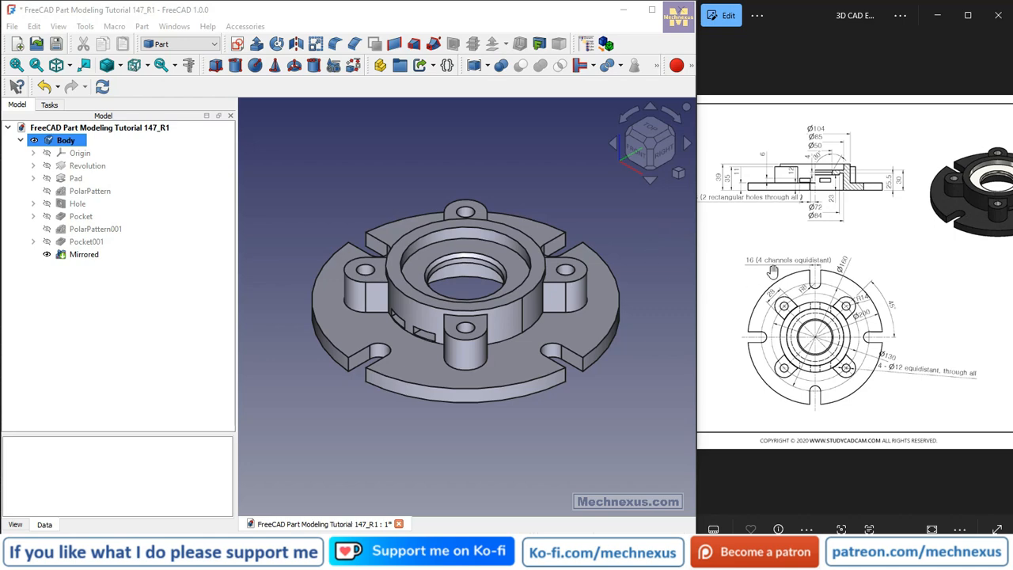
Compare the finished hub with the drawing's rendered view, checking its overall shape and colours.
{"action": "scroll", "coordinate": [869, 229], "scroll_direction": "up", "scroll_amount": 3}
{"action": "left_click_drag", "start_coordinate": [938, 248], "coordinate": [793, 252]}
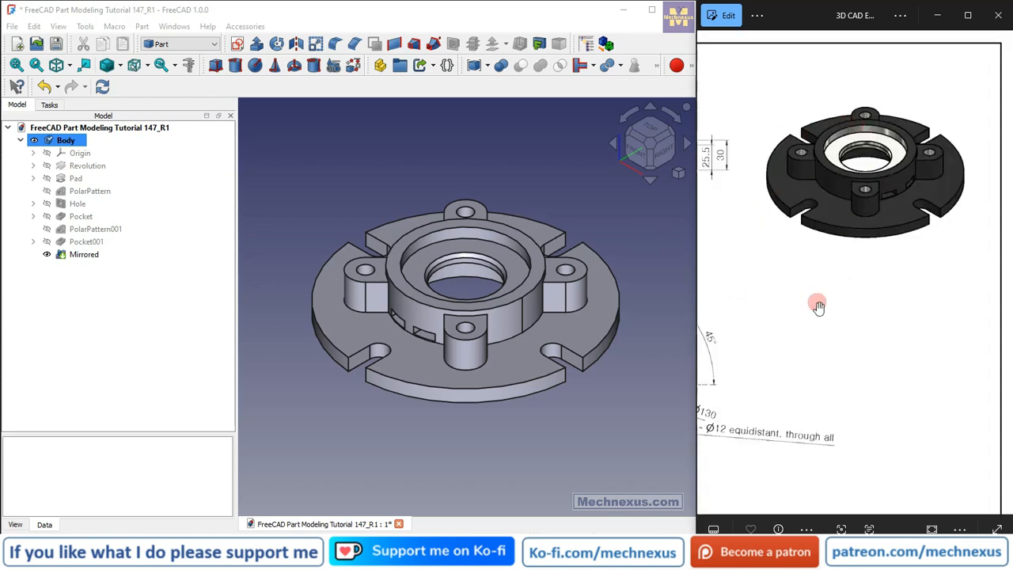
{"action": "scroll", "coordinate": [590, 273], "scroll_direction": "up", "scroll_amount": 2}
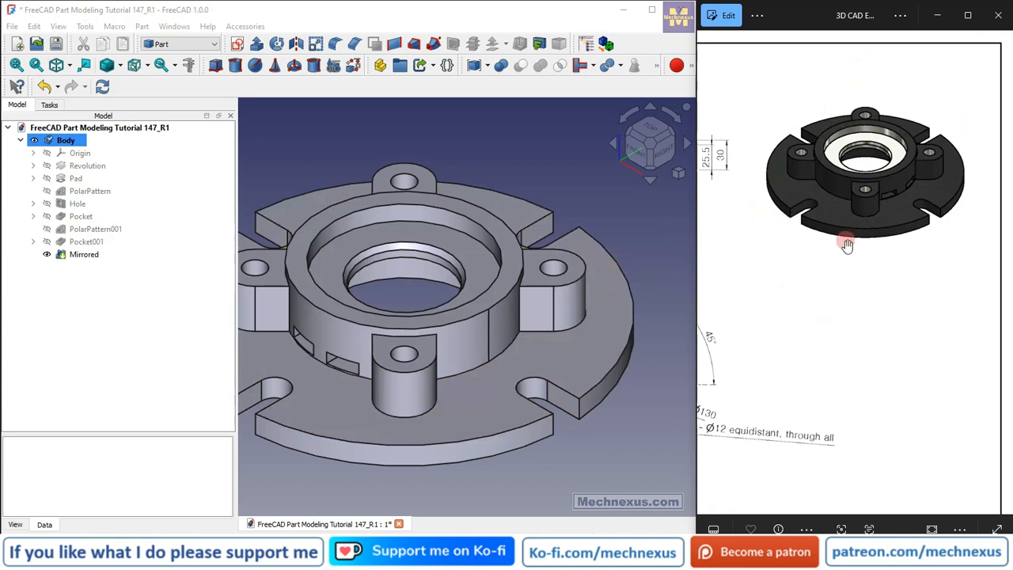
{"action": "scroll", "coordinate": [846, 245], "scroll_direction": "down", "scroll_amount": 3}
{"action": "left_click_drag", "start_coordinate": [784, 287], "coordinate": [888, 284]}
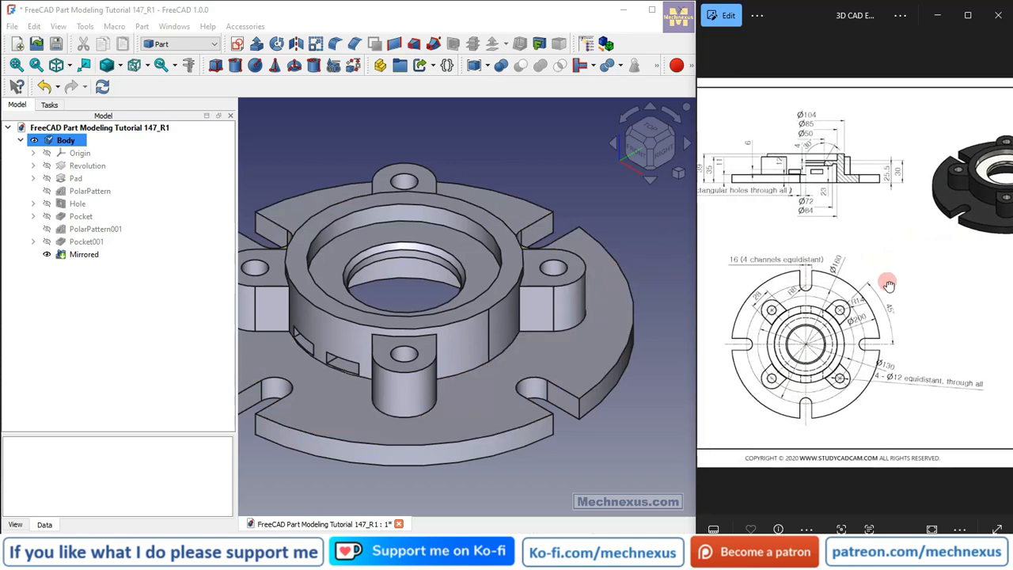
{"action": "scroll", "coordinate": [463, 348], "scroll_direction": "down", "scroll_amount": 3}
{"action": "scroll", "coordinate": [455, 313], "scroll_direction": "up", "scroll_amount": 3}
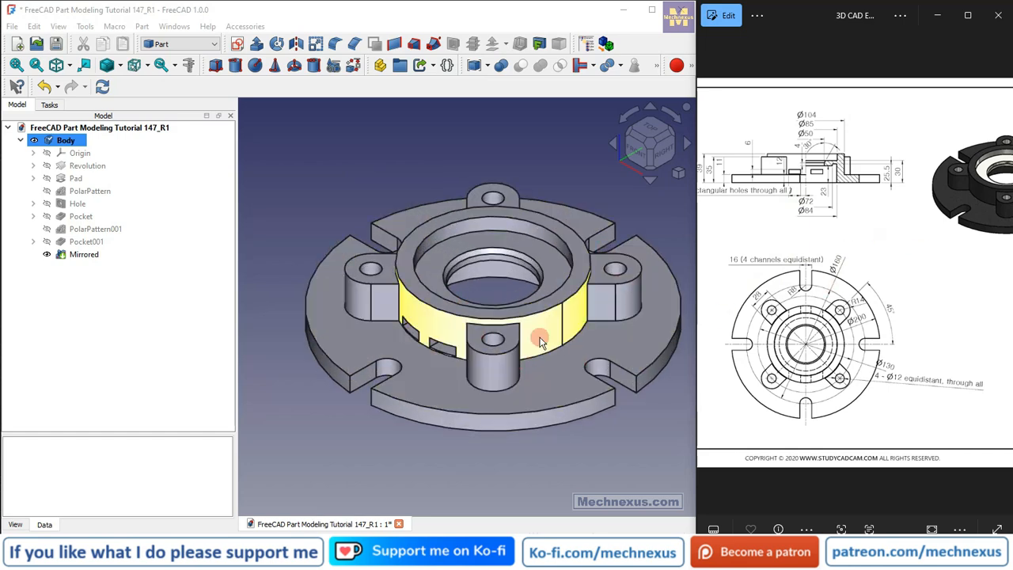
{"action": "scroll", "coordinate": [411, 379], "scroll_direction": "down", "scroll_amount": 3}
{"action": "mouse_move", "coordinate": [902, 289]}
{"action": "left_mouse_down"}
{"action": "mouse_move", "coordinate": [843, 331]}
{"action": "mouse_move", "coordinate": [885, 303]}
{"action": "left_mouse_up"}
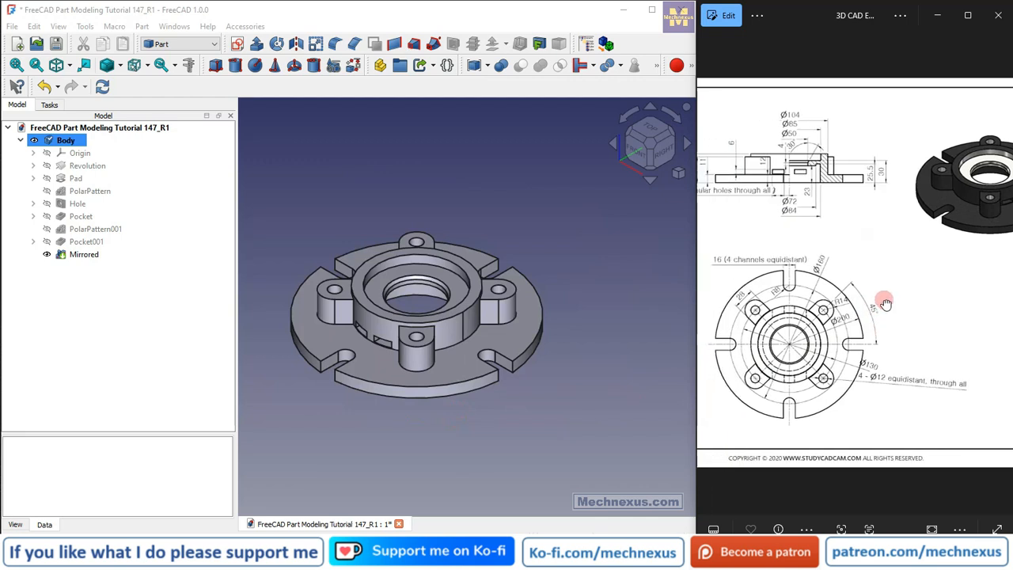
{"action": "mouse_move", "coordinate": [917, 244]}
{"action": "left_mouse_down"}
{"action": "mouse_move", "coordinate": [891, 244]}
{"action": "mouse_move", "coordinate": [843, 204]}
{"action": "left_mouse_up"}
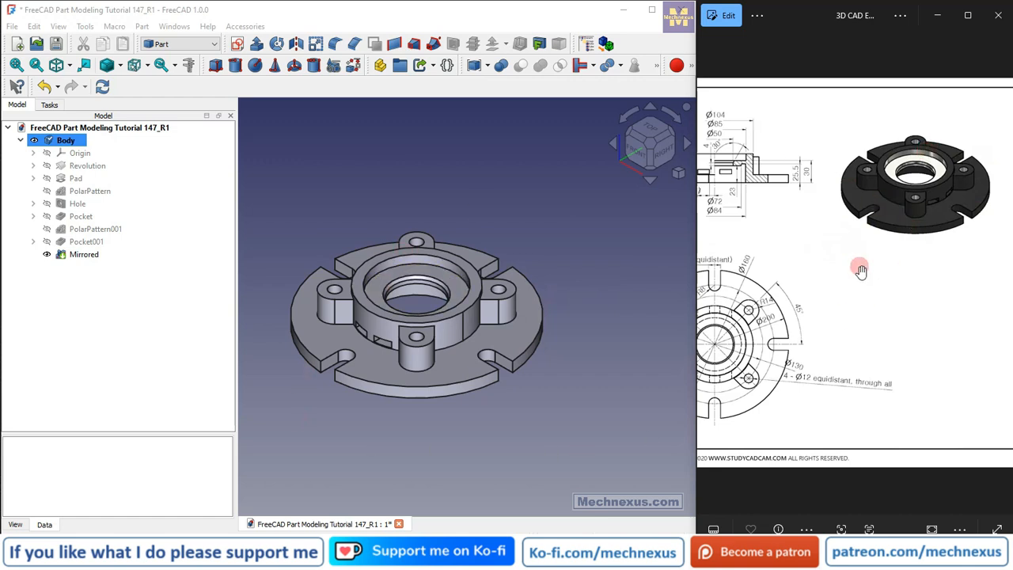
Set the whole body's diffuse colour to dark grey #474751 through a custom appearance.
{"action": "right_click", "coordinate": [66, 140]}
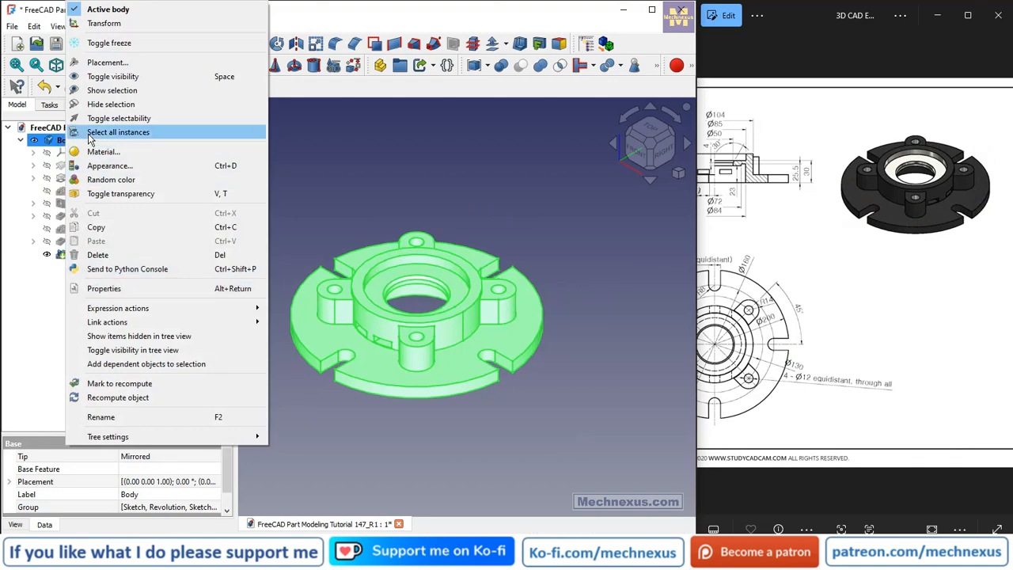
{"action": "left_click", "coordinate": [103, 166]}
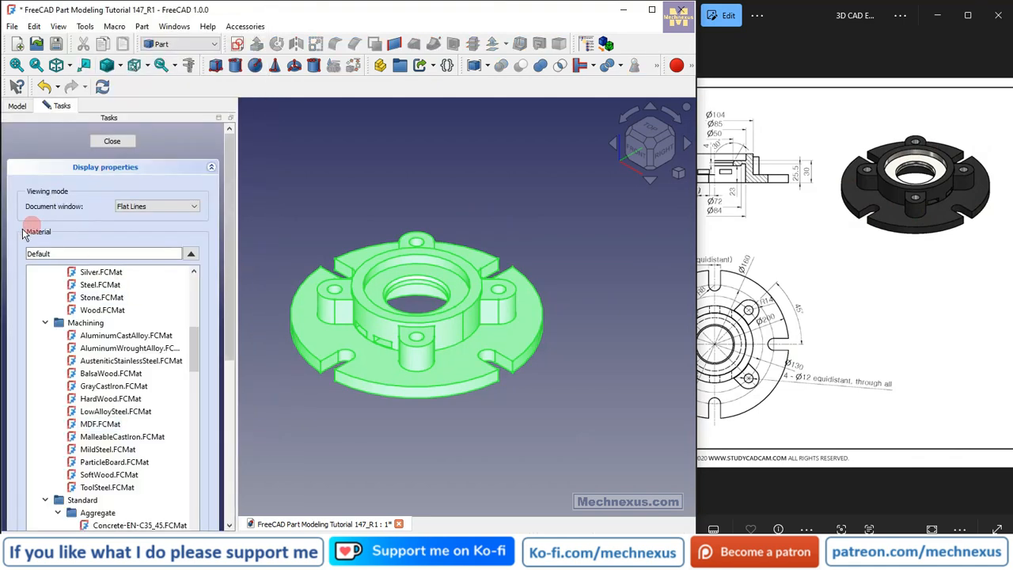
{"action": "left_click_drag", "start_coordinate": [229, 211], "coordinate": [231, 404]}
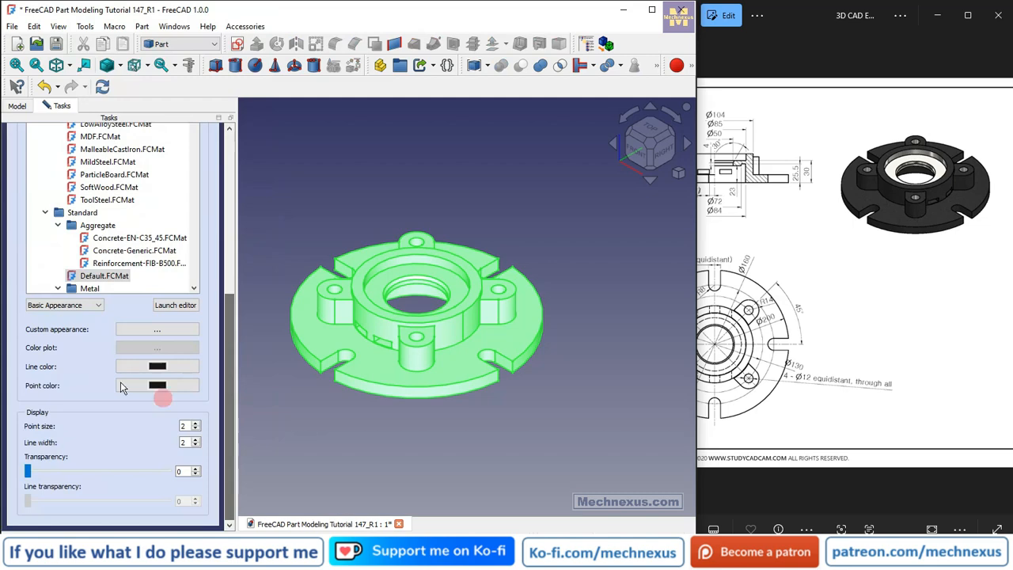
{"action": "left_click", "coordinate": [155, 329]}
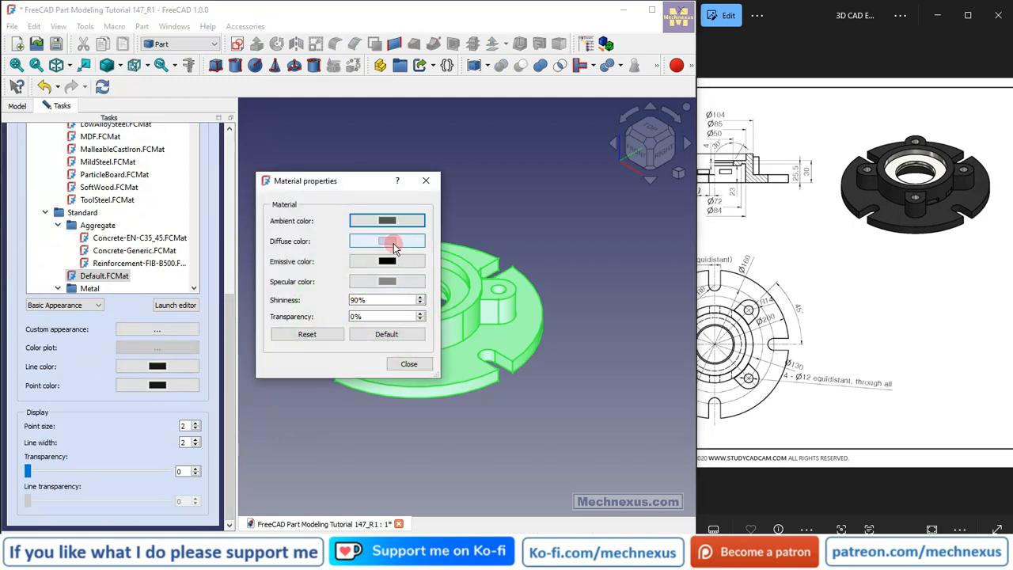
{"action": "left_click", "coordinate": [387, 242]}
{"action": "left_click", "coordinate": [493, 247]}
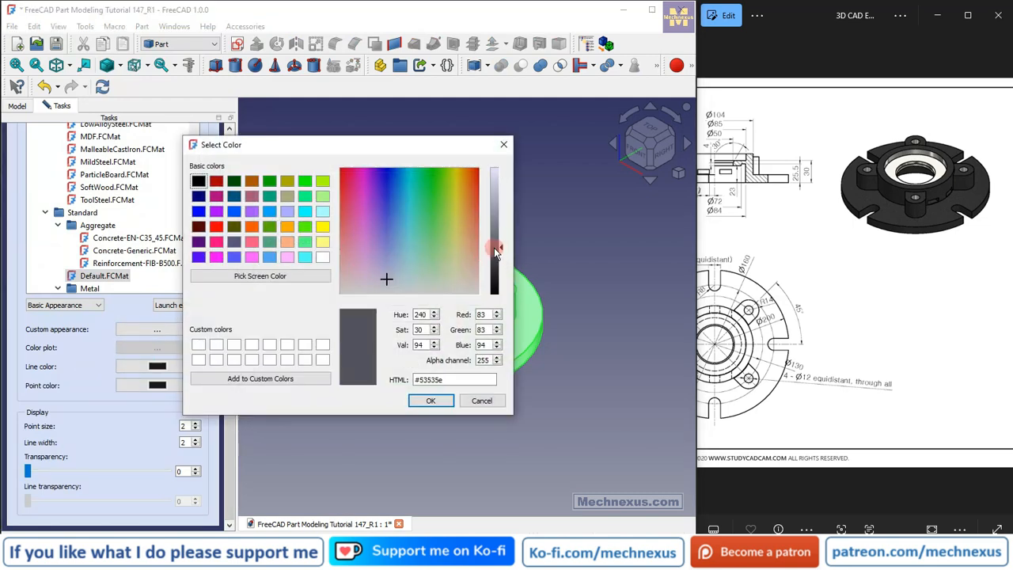
{"action": "mouse_move", "coordinate": [500, 247]}
{"action": "left_mouse_down"}
{"action": "mouse_move", "coordinate": [504, 220]}
{"action": "mouse_move", "coordinate": [504, 267]}
{"action": "mouse_move", "coordinate": [502, 253]}
{"action": "left_mouse_up"}
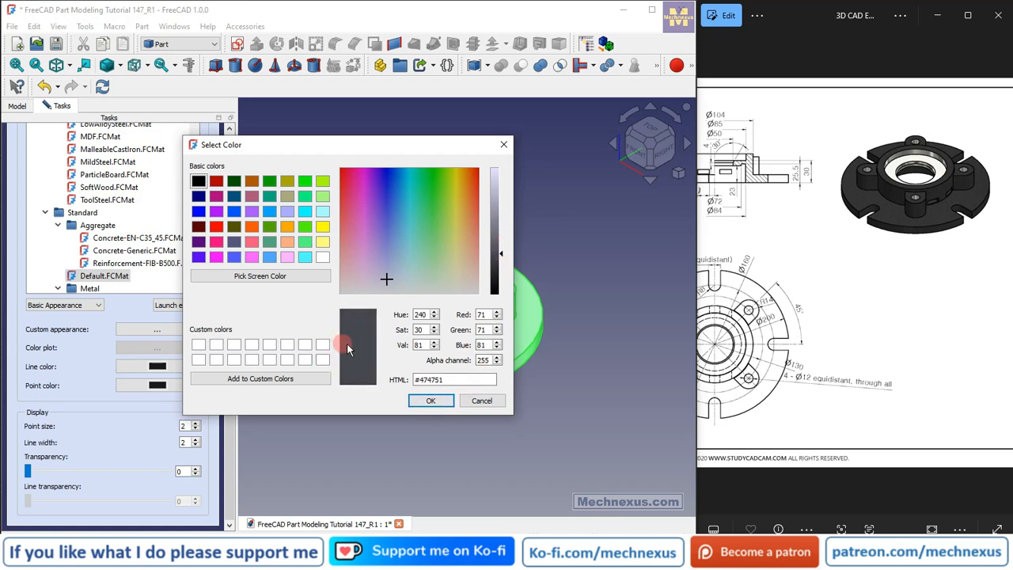
{"action": "left_click", "coordinate": [435, 401]}
{"action": "left_click", "coordinate": [410, 364]}
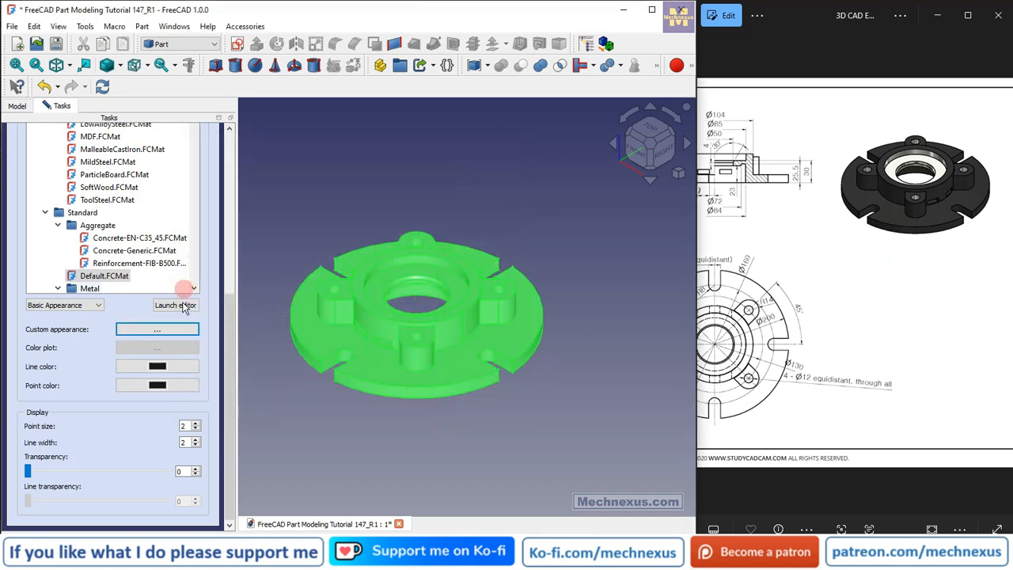
{"action": "left_click_drag", "start_coordinate": [229, 315], "coordinate": [231, 119]}
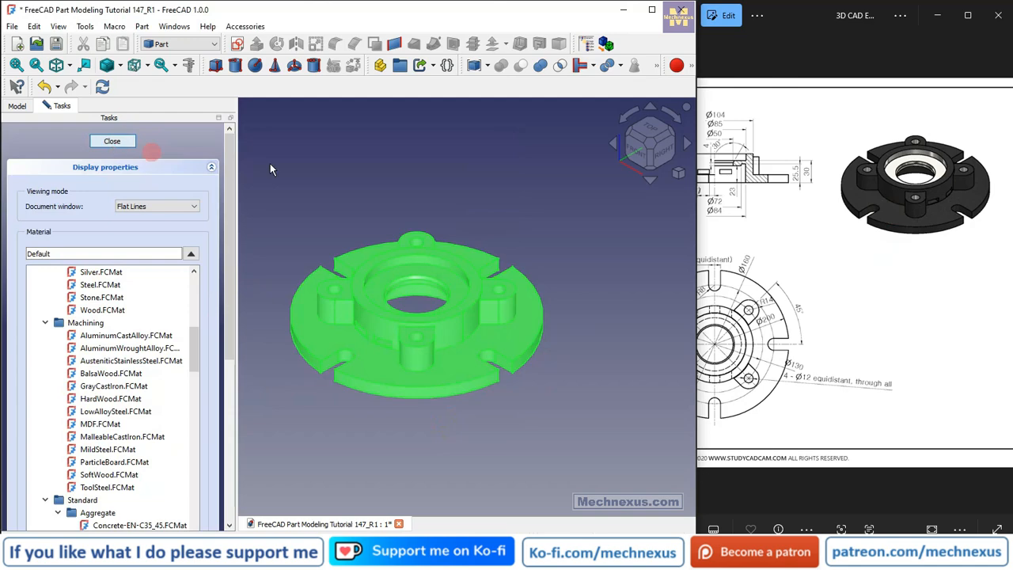
{"action": "left_click", "coordinate": [113, 140]}
Start assigning appearance per face on the mirrored feature and select the flat floor and cylindrical wall of the hub's central recess.
{"action": "scroll", "coordinate": [352, 253], "scroll_direction": "up", "scroll_amount": 3}
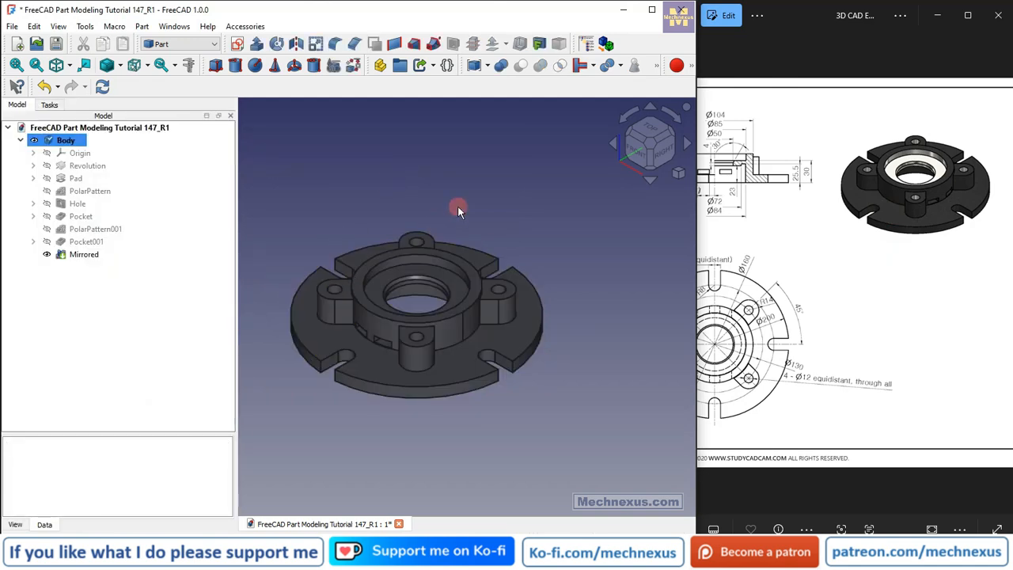
{"action": "scroll", "coordinate": [955, 212], "scroll_direction": "up", "scroll_amount": 2}
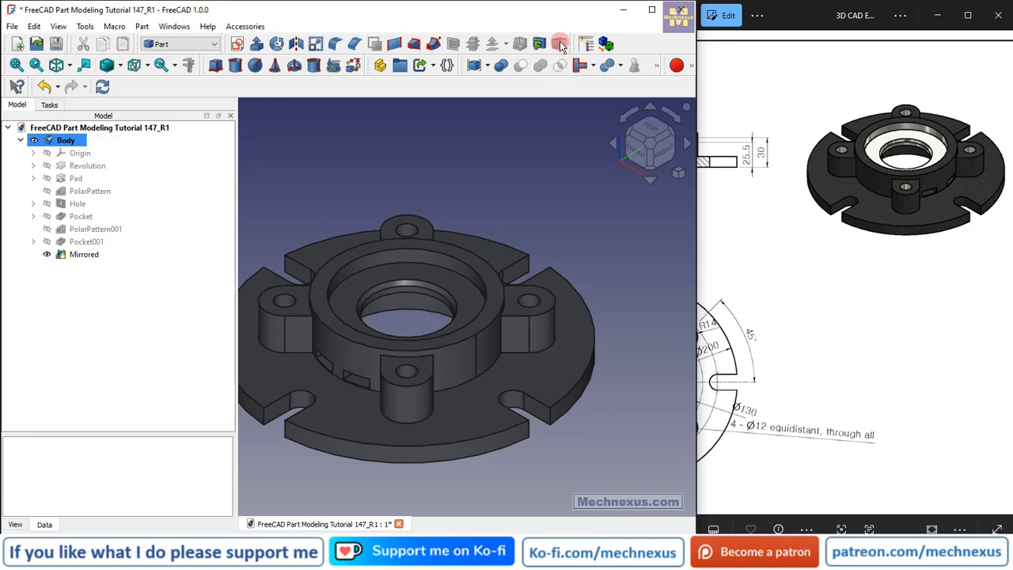
{"action": "left_click", "coordinate": [443, 270]}
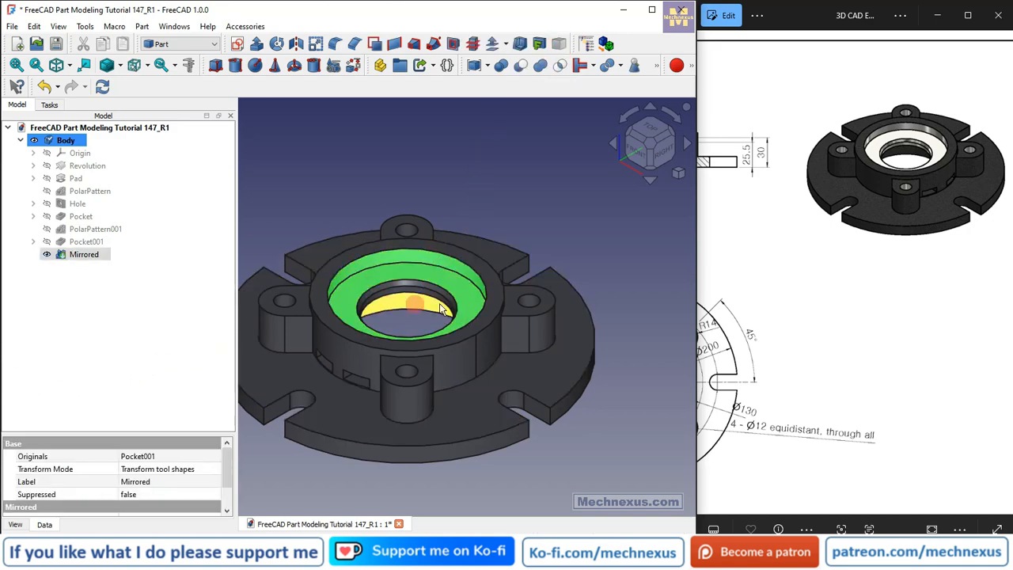
{"action": "left_click", "coordinate": [536, 134]}
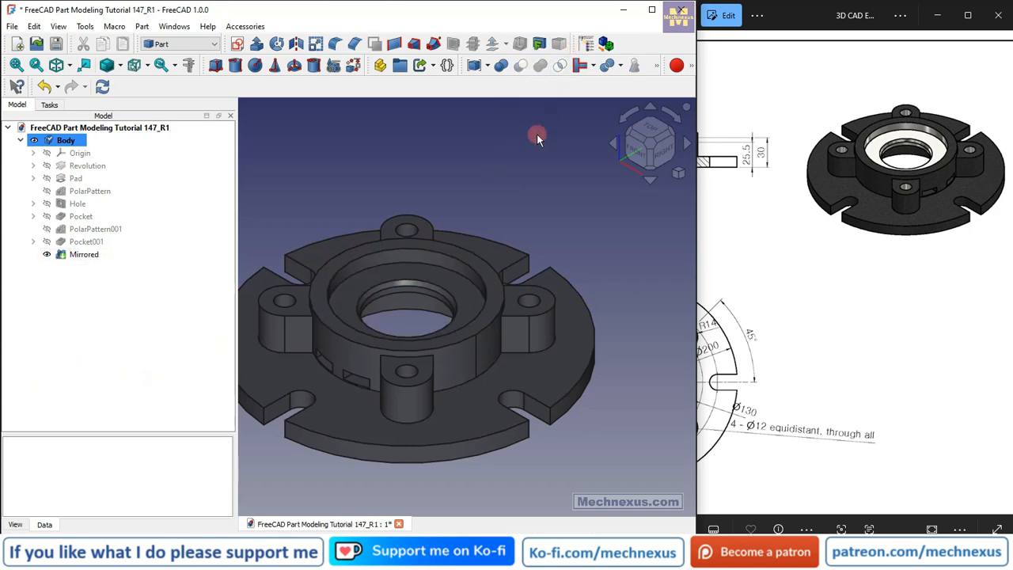
{"action": "left_click", "coordinate": [448, 285]}
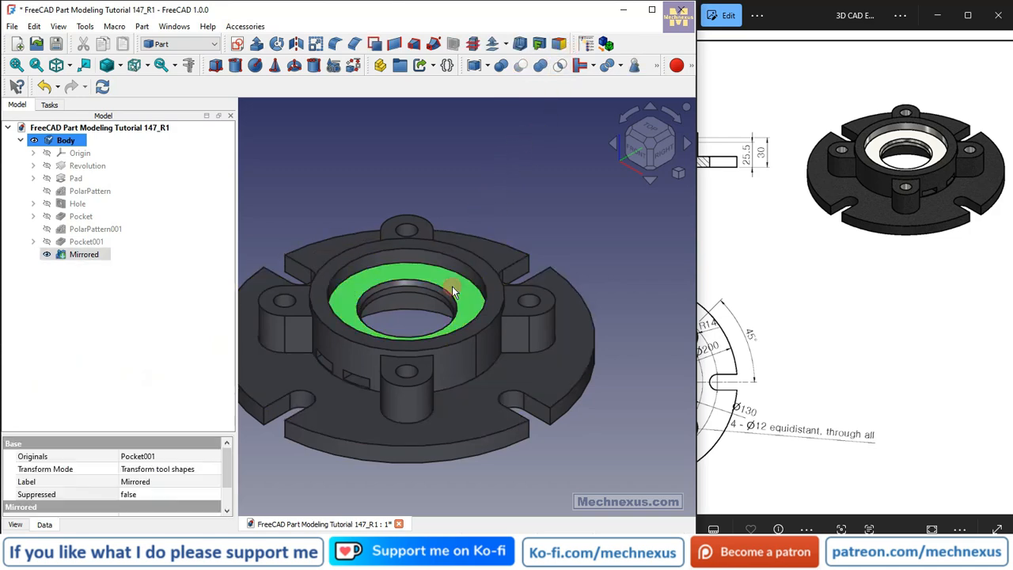
{"action": "left_click", "coordinate": [559, 45]}
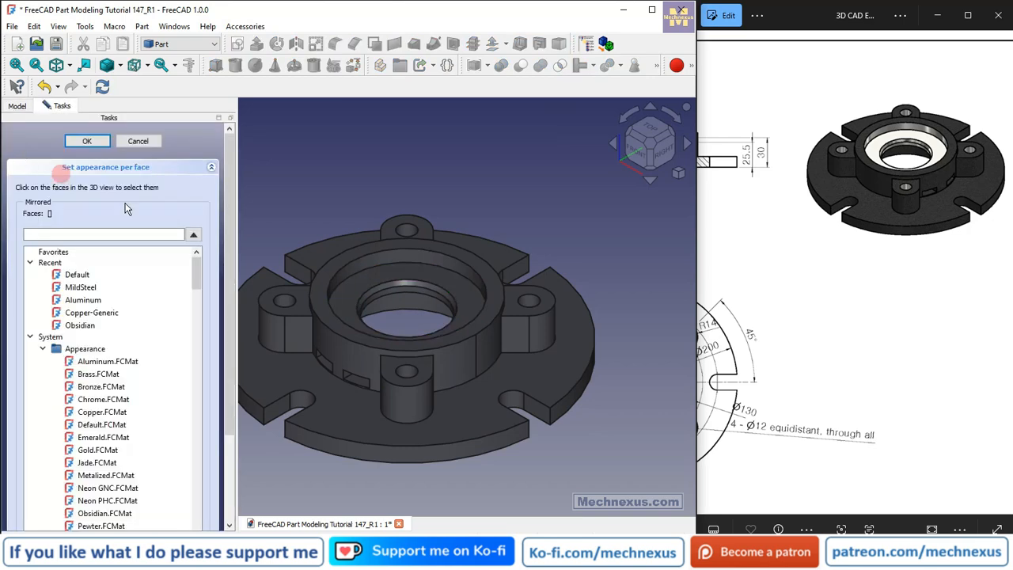
{"action": "left_click", "coordinate": [455, 285]}
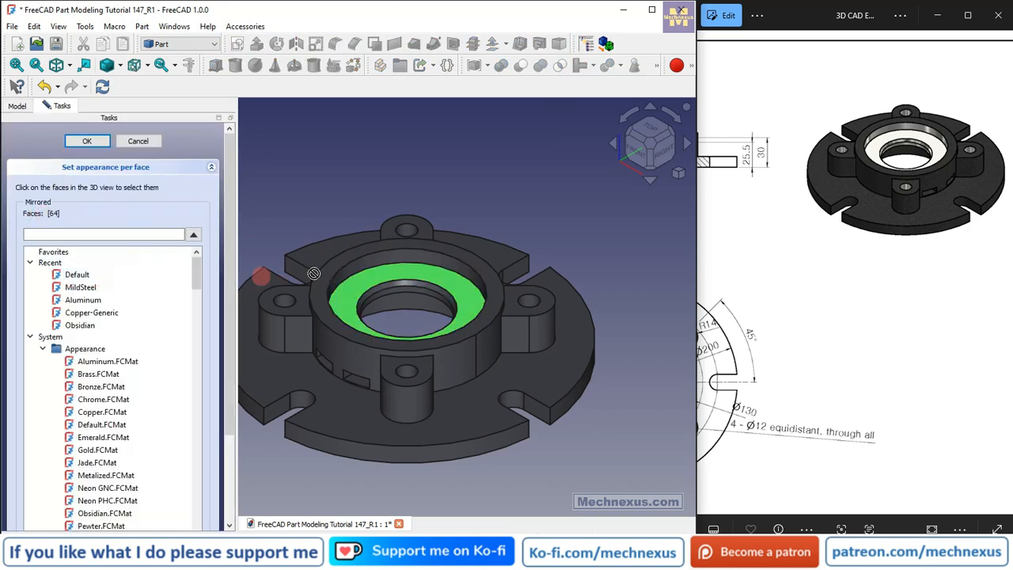
{"action": "left_click", "coordinate": [408, 259], "text": "ctrl"}
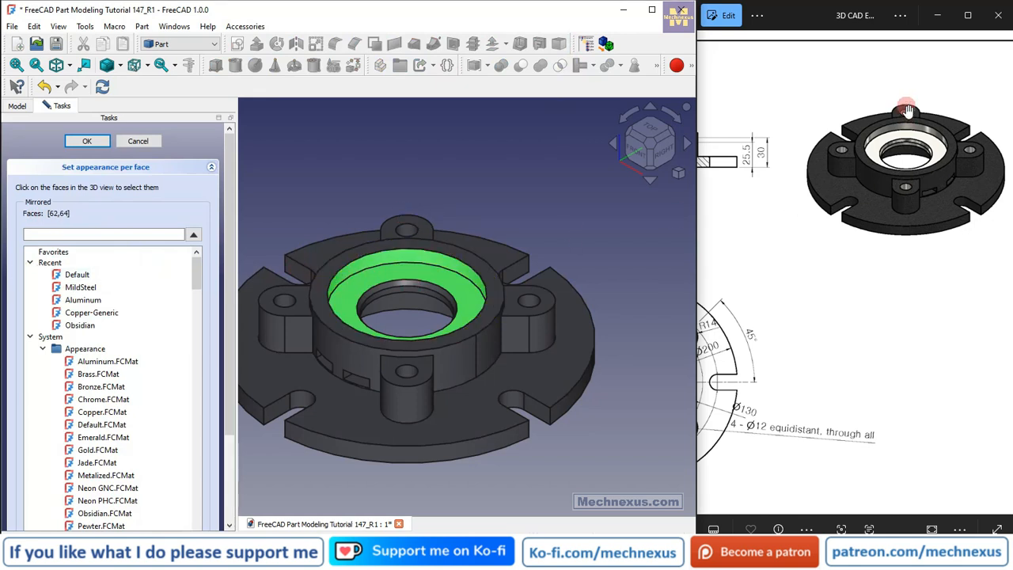
Add the inner cylindrical faces of the four boss holes to the per-face appearance selection.
{"action": "scroll", "coordinate": [326, 304], "scroll_direction": "up", "scroll_amount": 3}
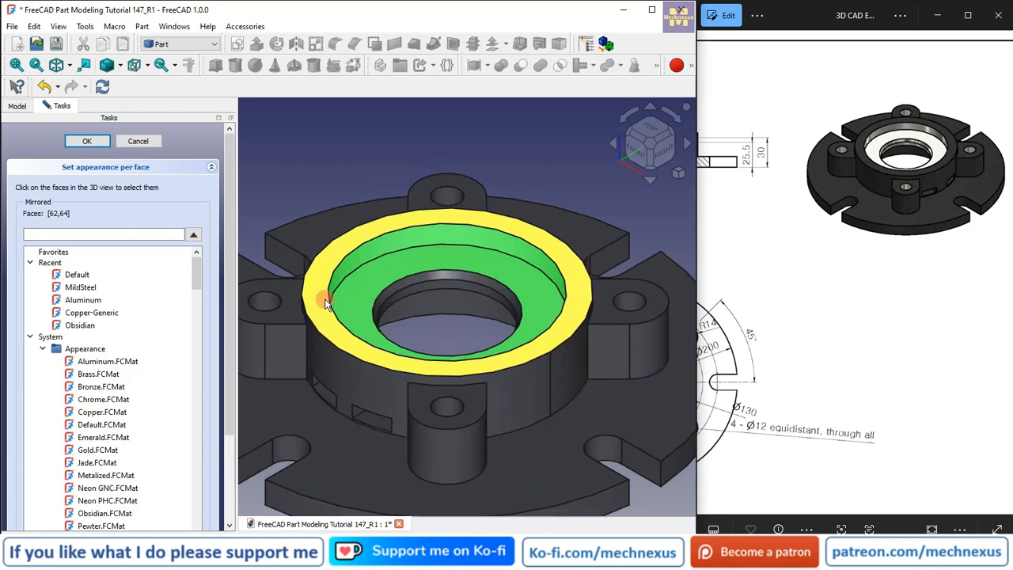
{"action": "left_click", "coordinate": [444, 200]}
{"action": "left_click", "coordinate": [629, 300]}
{"action": "left_click", "coordinate": [448, 409]}
{"action": "left_click", "coordinate": [265, 301]}
{"action": "scroll", "coordinate": [510, 194], "scroll_direction": "down", "scroll_amount": 3}
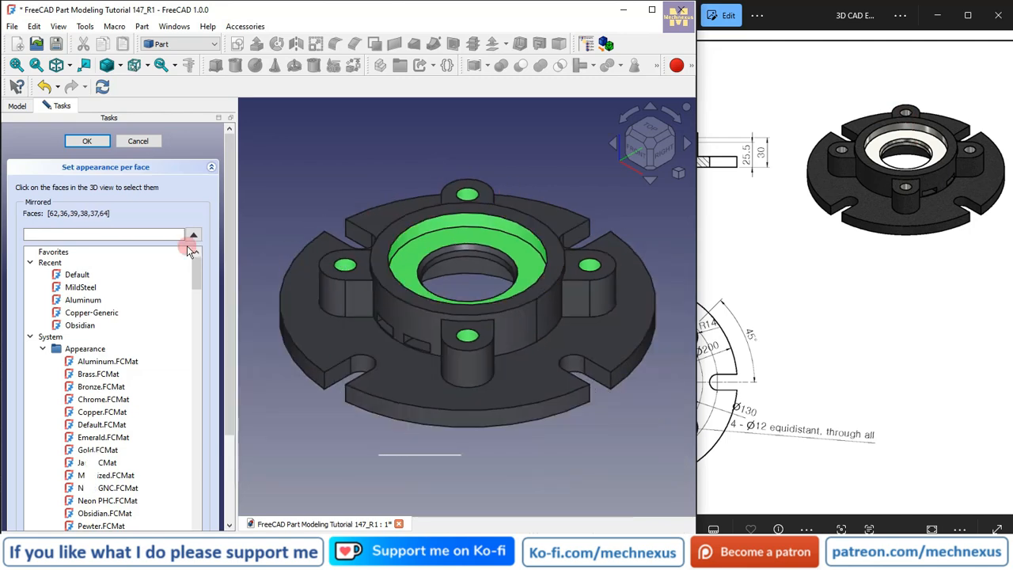
Set the selected faces' diffuse colour to white #ffffff through a custom appearance and accept the per-face appearance.
{"action": "scroll", "coordinate": [230, 214], "scroll_direction": "down", "scroll_amount": 3}
{"action": "left_click", "coordinate": [158, 481]}
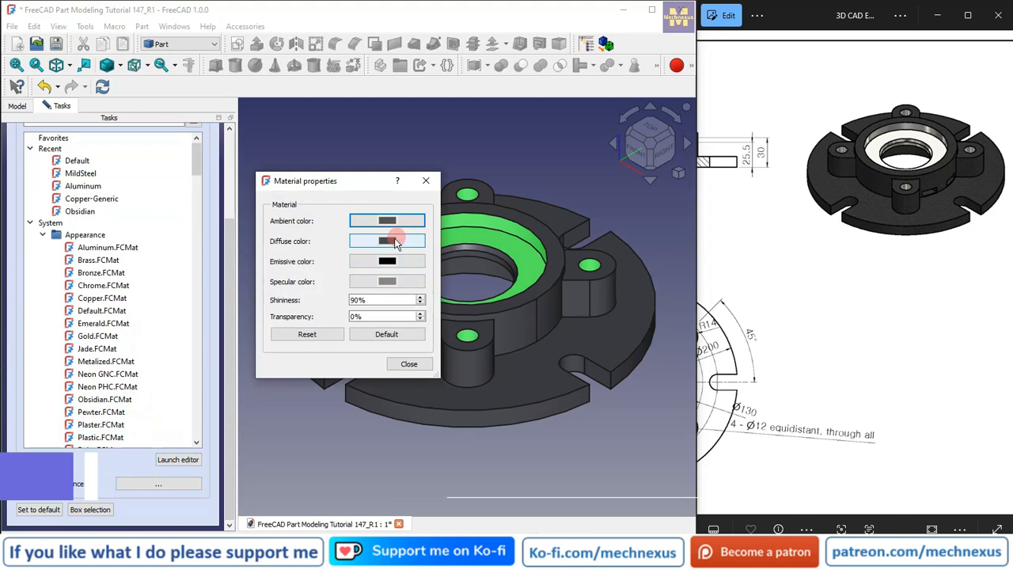
{"action": "left_click", "coordinate": [395, 241]}
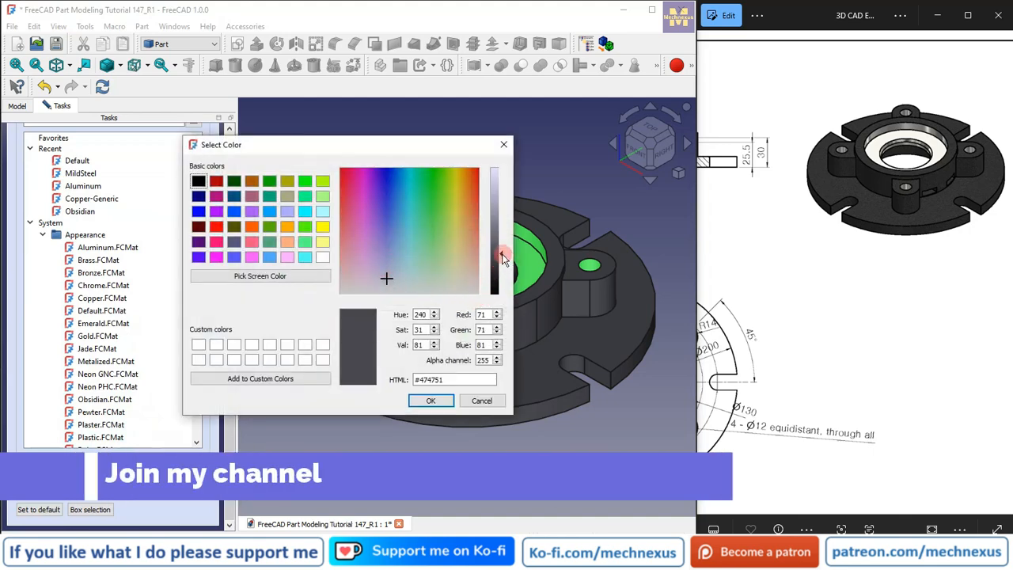
{"action": "left_click_drag", "start_coordinate": [502, 258], "coordinate": [519, 164]}
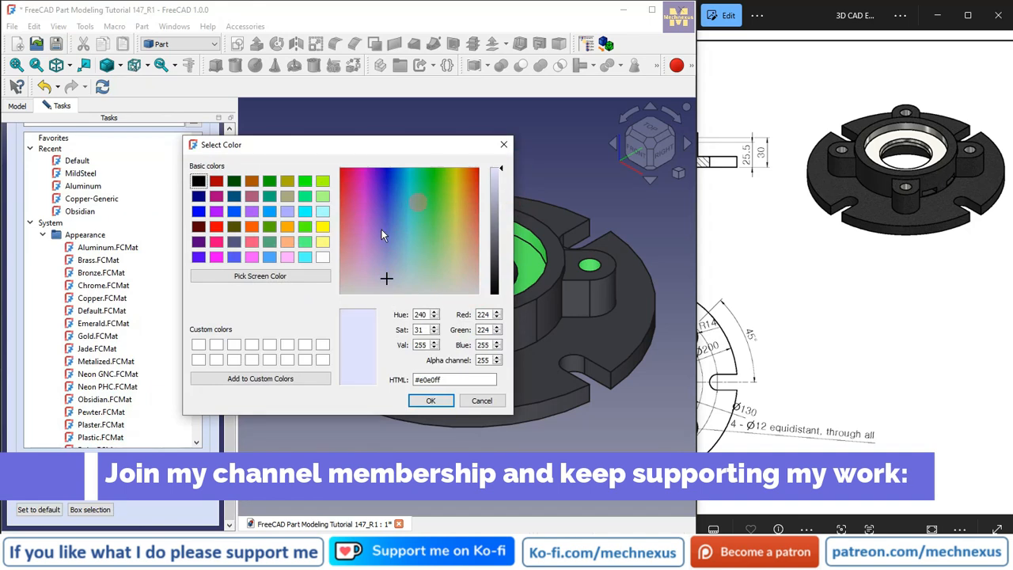
{"action": "left_click", "coordinate": [322, 259]}
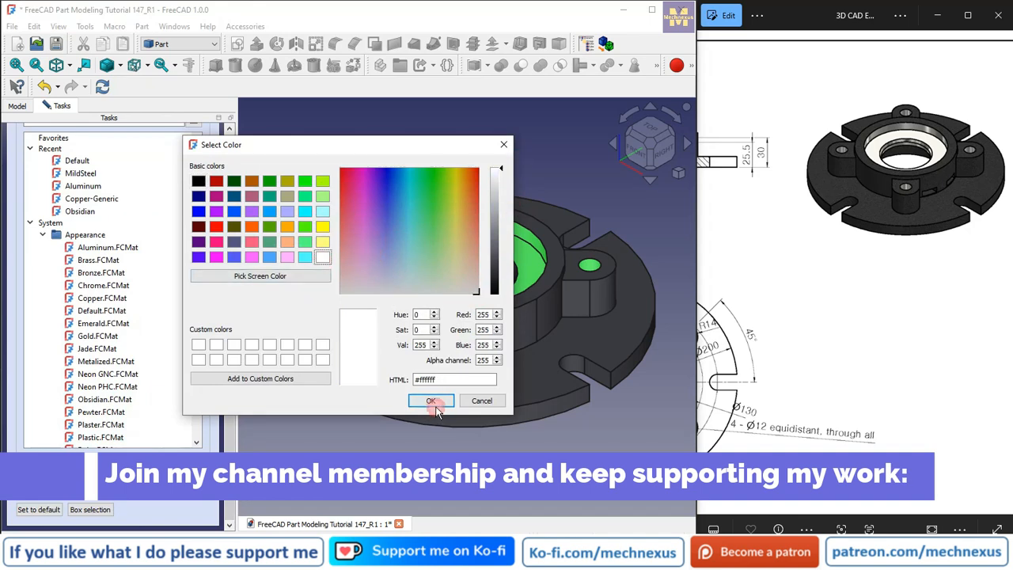
{"action": "left_click", "coordinate": [431, 401]}
{"action": "left_click", "coordinate": [408, 365]}
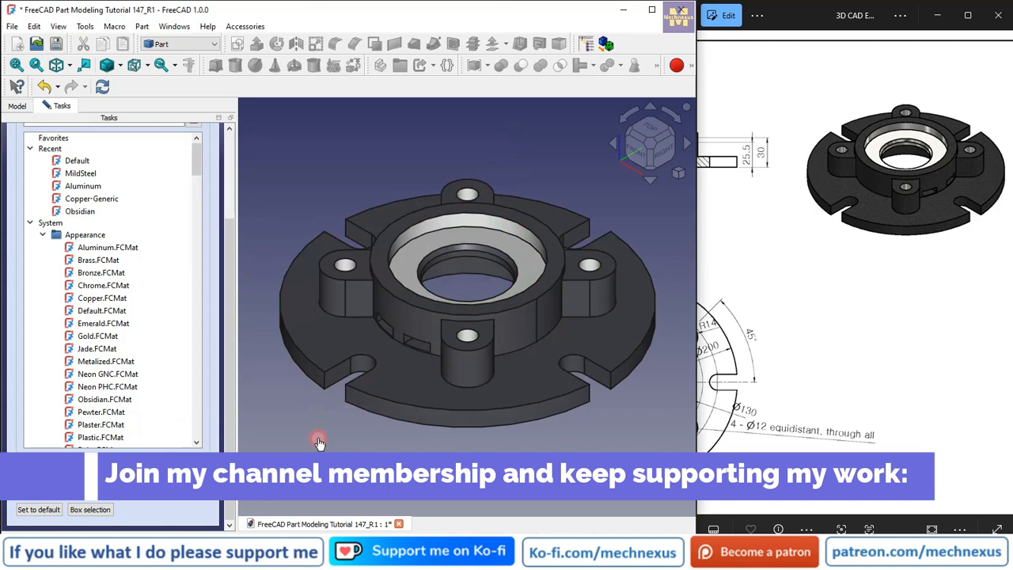
{"action": "scroll", "coordinate": [422, 293], "scroll_direction": "down", "scroll_amount": 3}
{"action": "scroll", "coordinate": [192, 281], "scroll_direction": "up", "scroll_amount": 3}
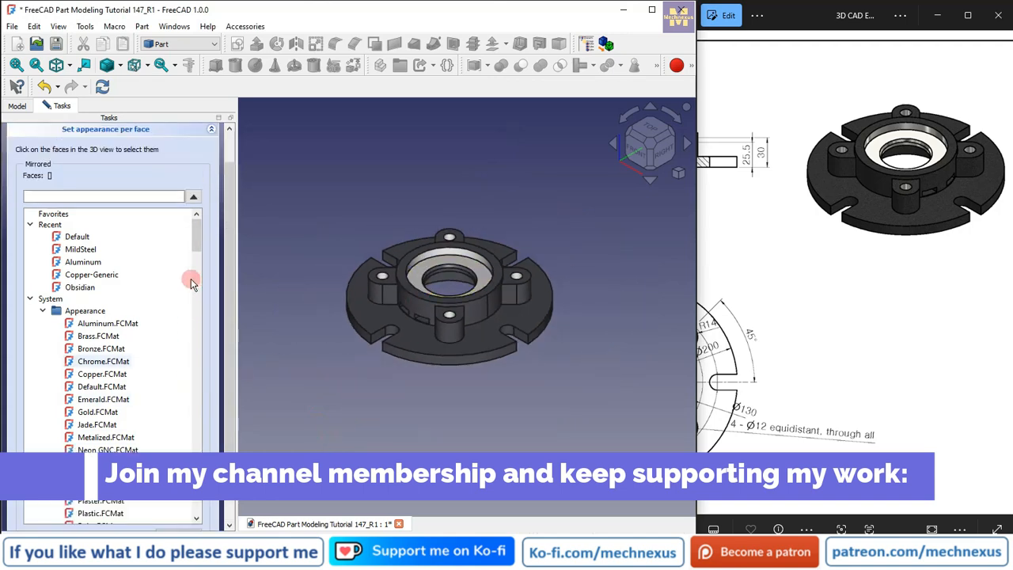
{"action": "scroll", "coordinate": [142, 230], "scroll_direction": "up", "scroll_amount": 4}
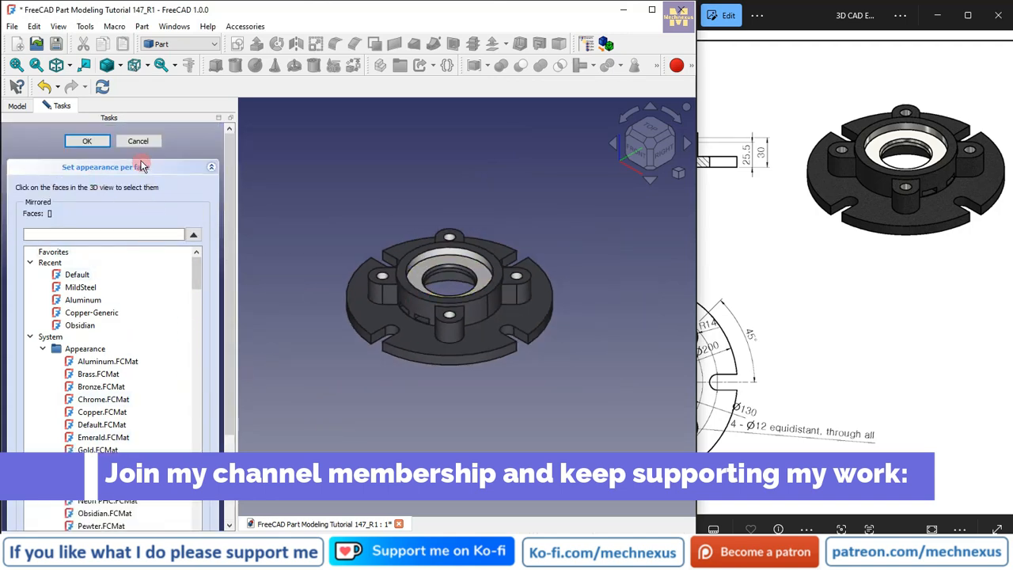
{"action": "left_click", "coordinate": [87, 140]}
{"action": "scroll", "coordinate": [382, 308], "scroll_direction": "up", "scroll_amount": 3}
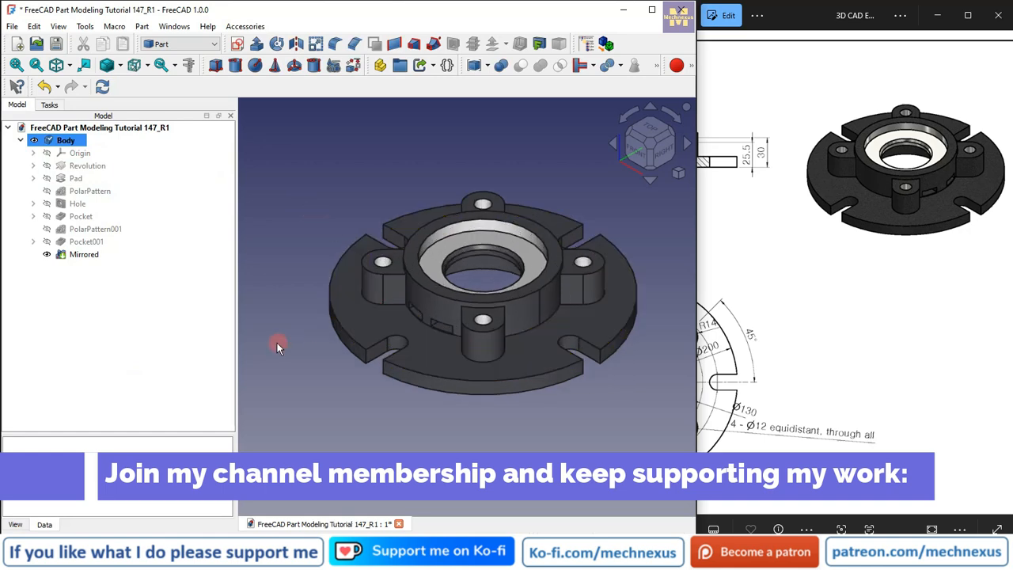
{"action": "scroll", "coordinate": [502, 215], "scroll_direction": "up", "scroll_amount": 3}
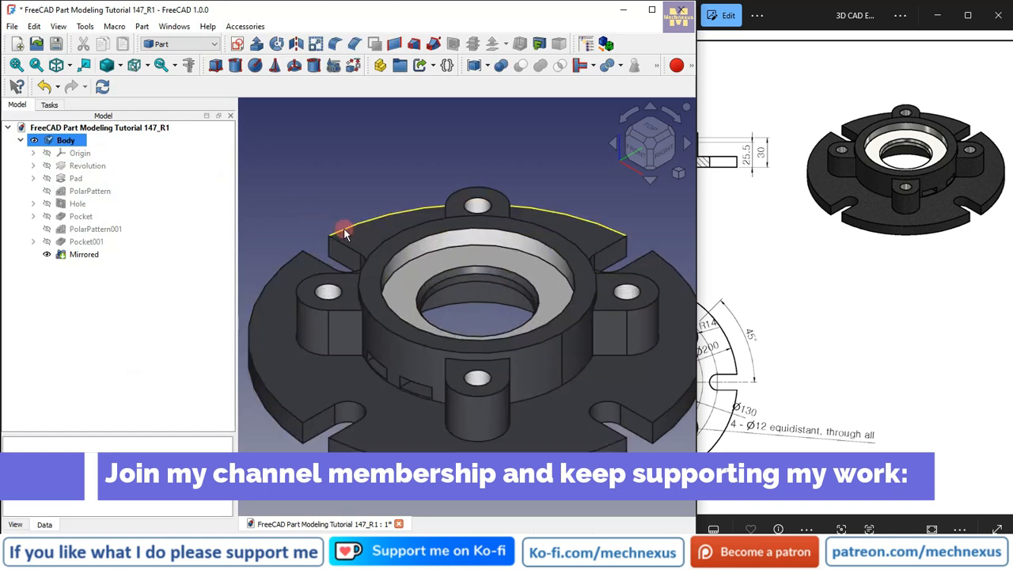